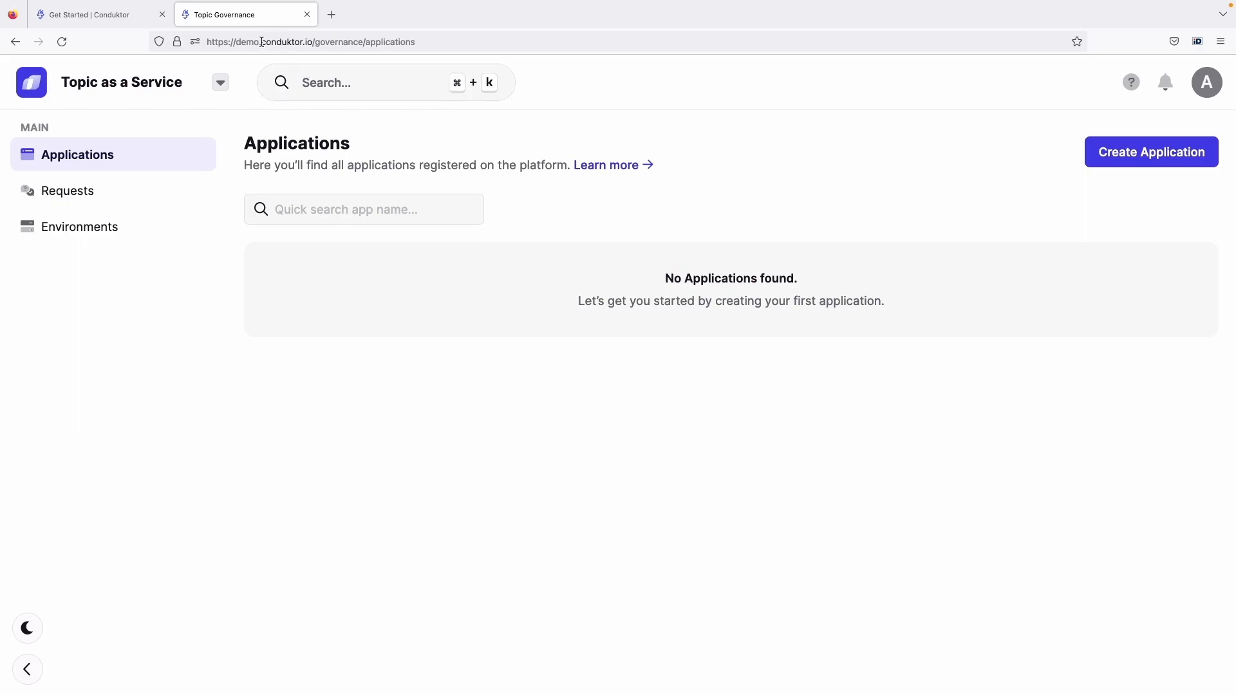
View the demo environment option on Conduktor's Get Started page and return to Topic as a Service
{"action": "left_click", "coordinate": [132, 14]}
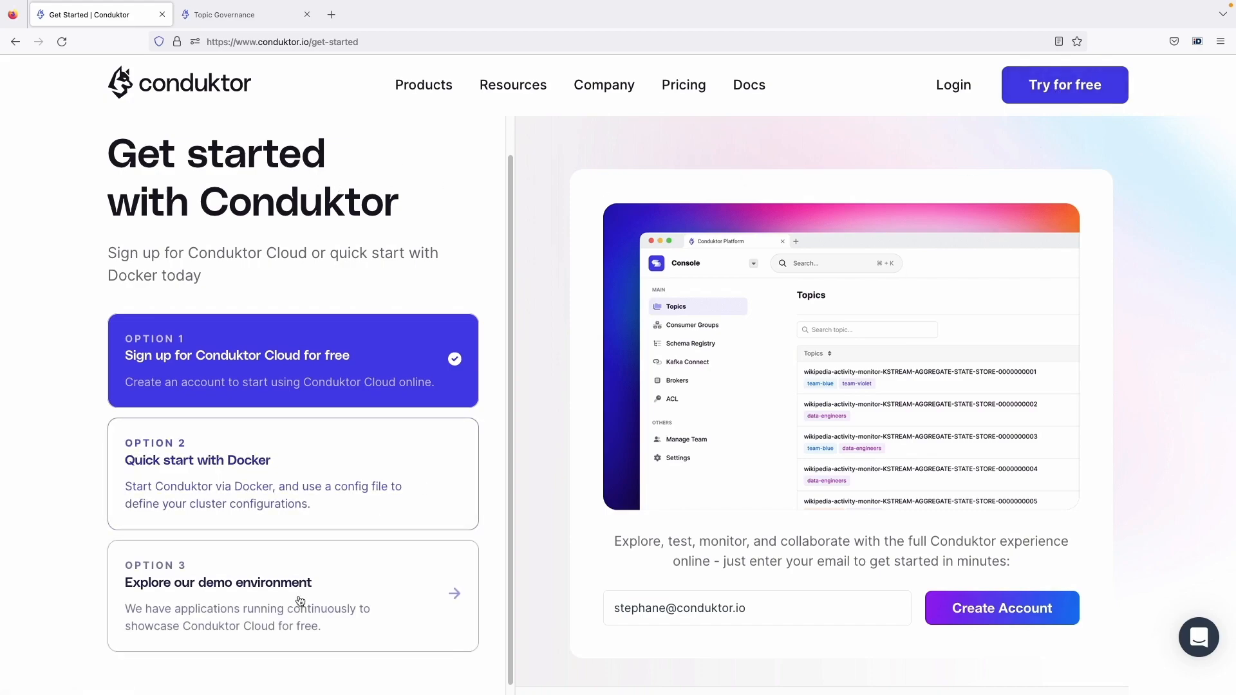
{"action": "left_click", "coordinate": [251, 598]}
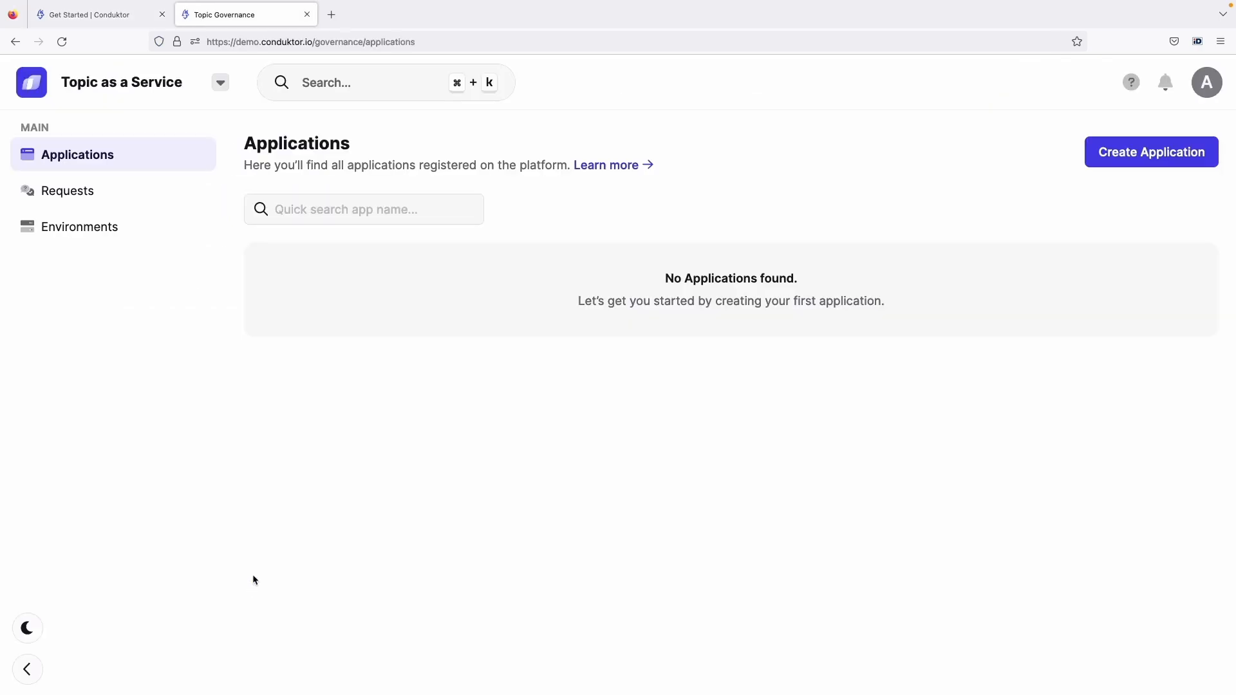
Open the Conduktor Console in a separate browser tab and review the topic list of the Internal cluster
{"action": "left_click", "coordinate": [182, 95]}
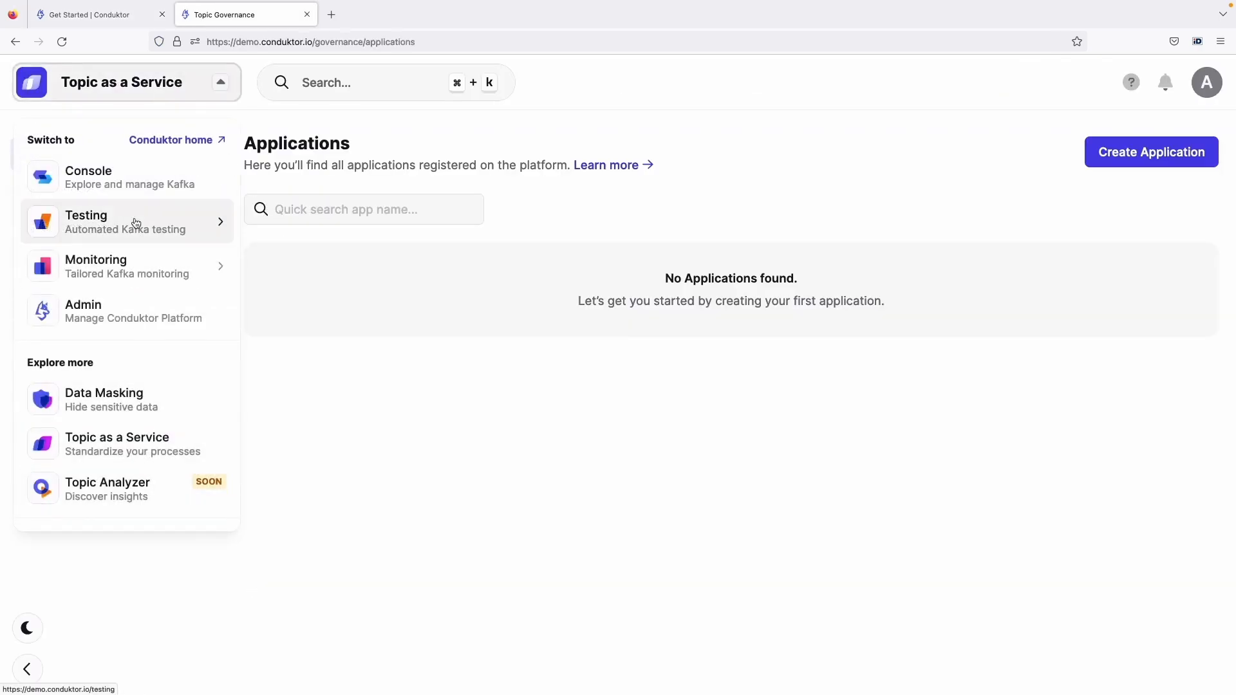
{"action": "left_click", "coordinate": [140, 184]}
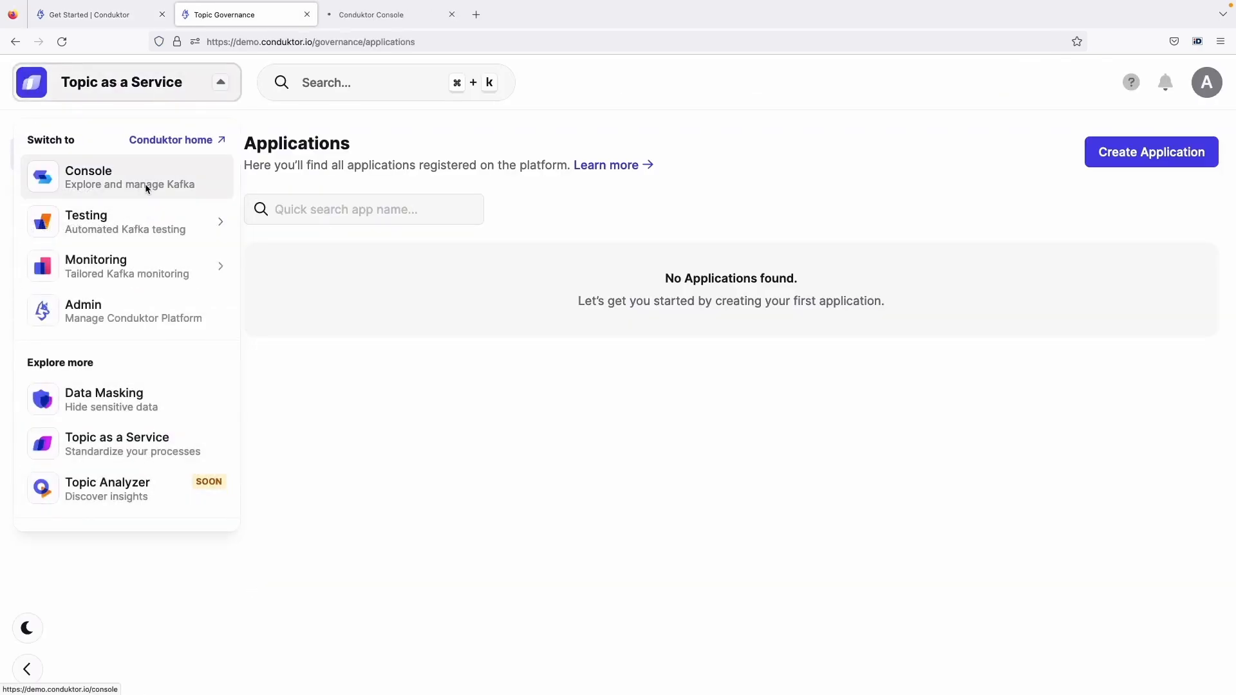
{"action": "left_click", "coordinate": [366, 25]}
{"action": "left_click", "coordinate": [146, 290]}
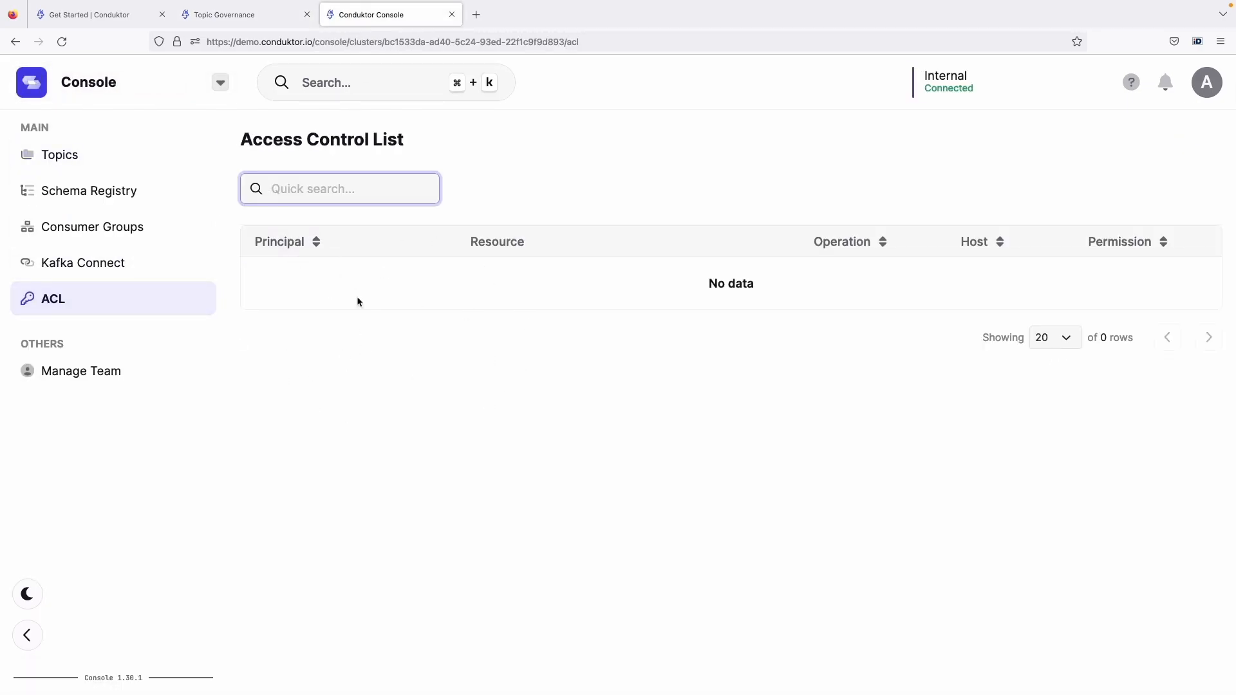
{"action": "left_click", "coordinate": [121, 162]}
{"action": "scroll", "coordinate": [436, 570], "scroll_direction": "down", "scroll_amount": 4}
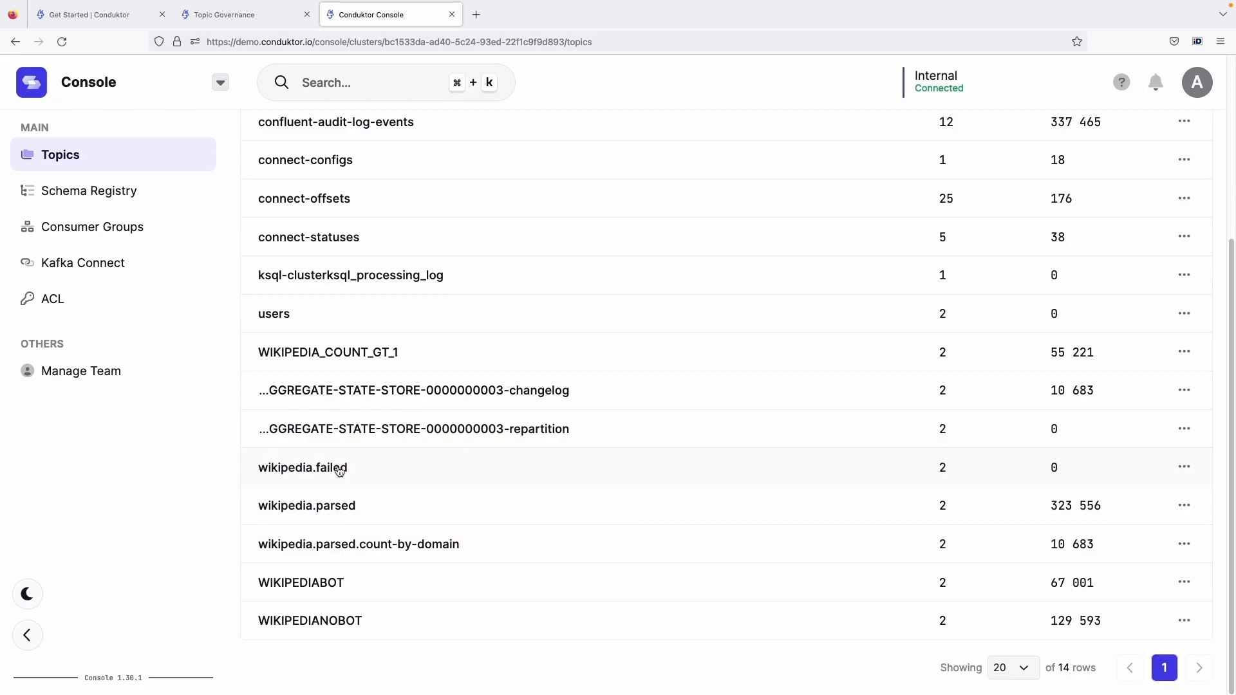
In Topic as a Service, create an environment named "Development" on the Secondary Cluster
{"action": "left_click", "coordinate": [255, 16]}
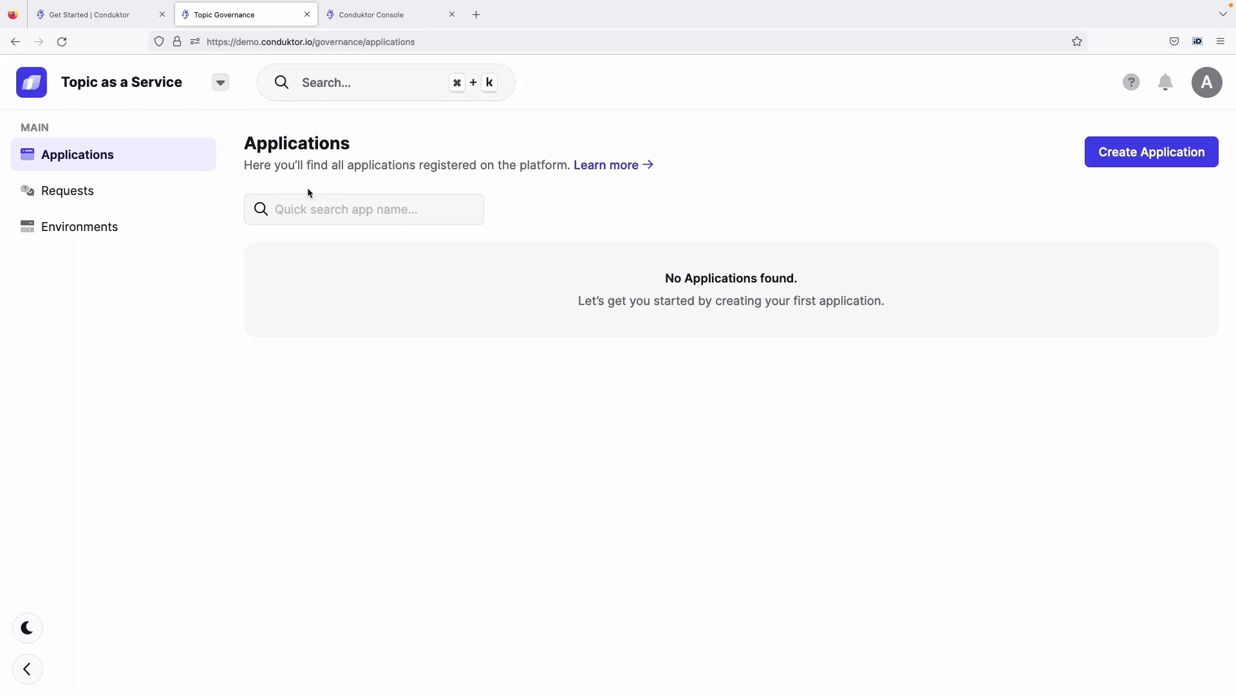
{"action": "left_click", "coordinate": [194, 230]}
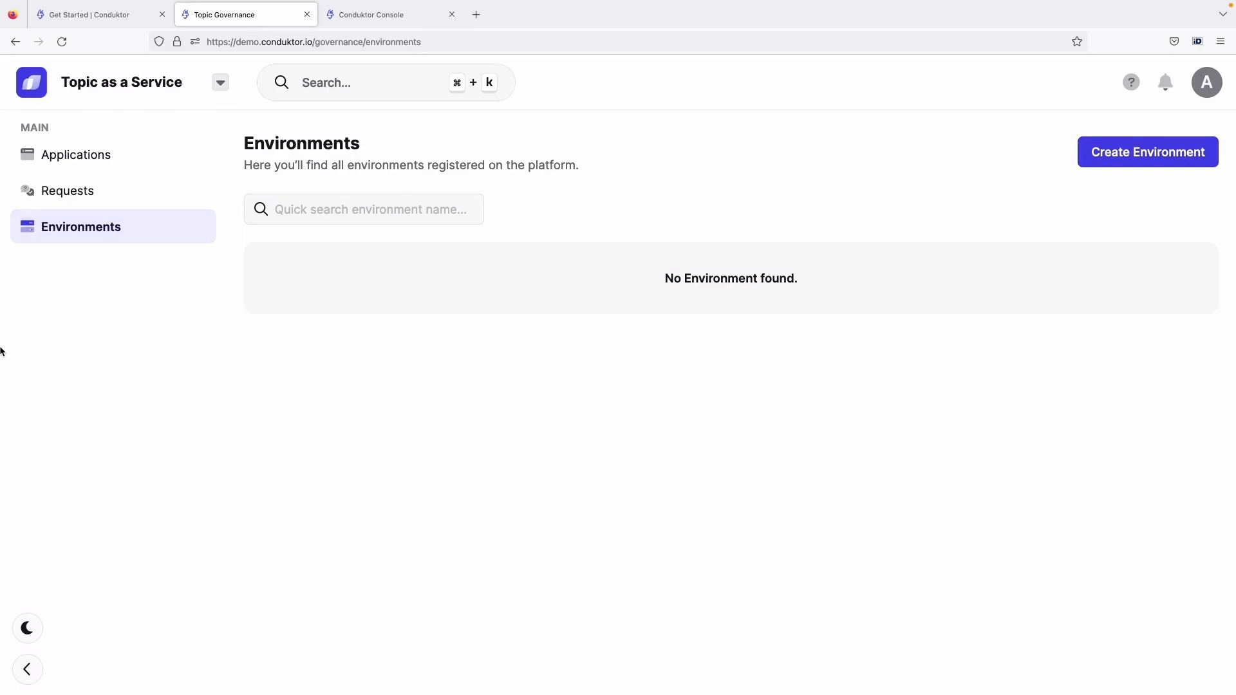
{"action": "left_click", "coordinate": [1092, 154]}
{"action": "type", "text": "D"}
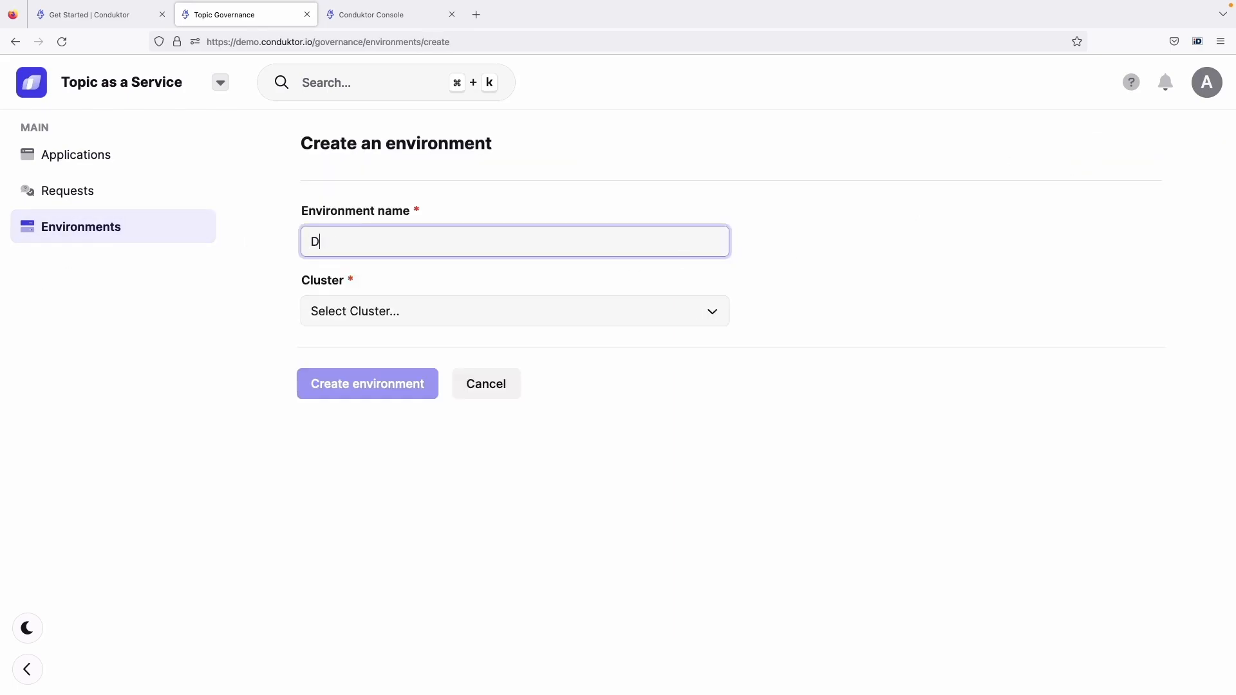
{"action": "type", "text": "evelopment"}
{"action": "left_click", "coordinate": [578, 302]}
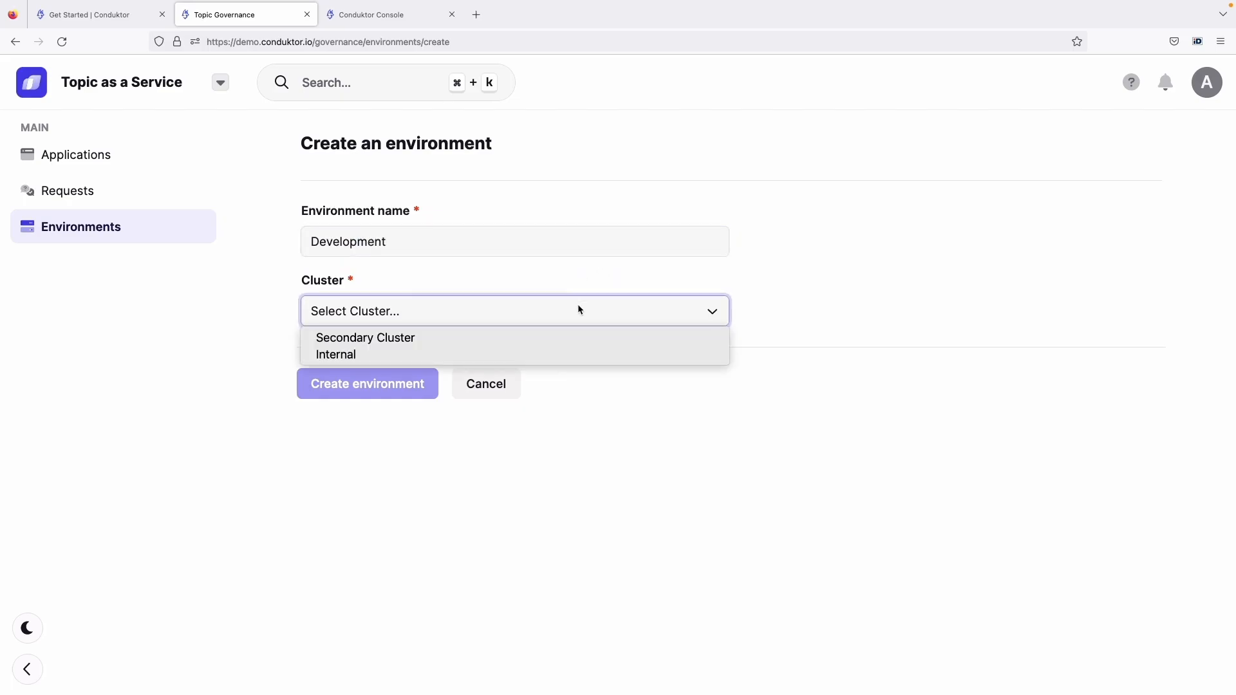
{"action": "left_click", "coordinate": [548, 339]}
{"action": "left_click", "coordinate": [422, 388]}
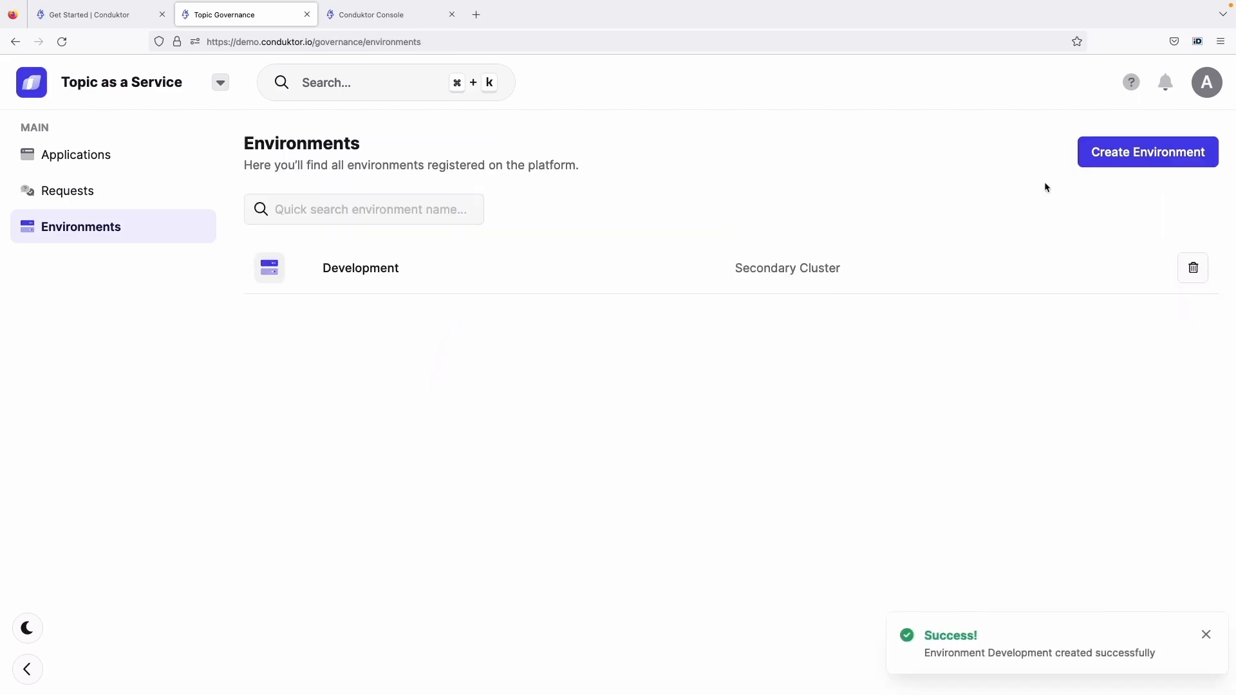
Create a second environment named "Production" on the Internal cluster
{"action": "left_click", "coordinate": [1094, 164]}
{"action": "type", "text": "P"}
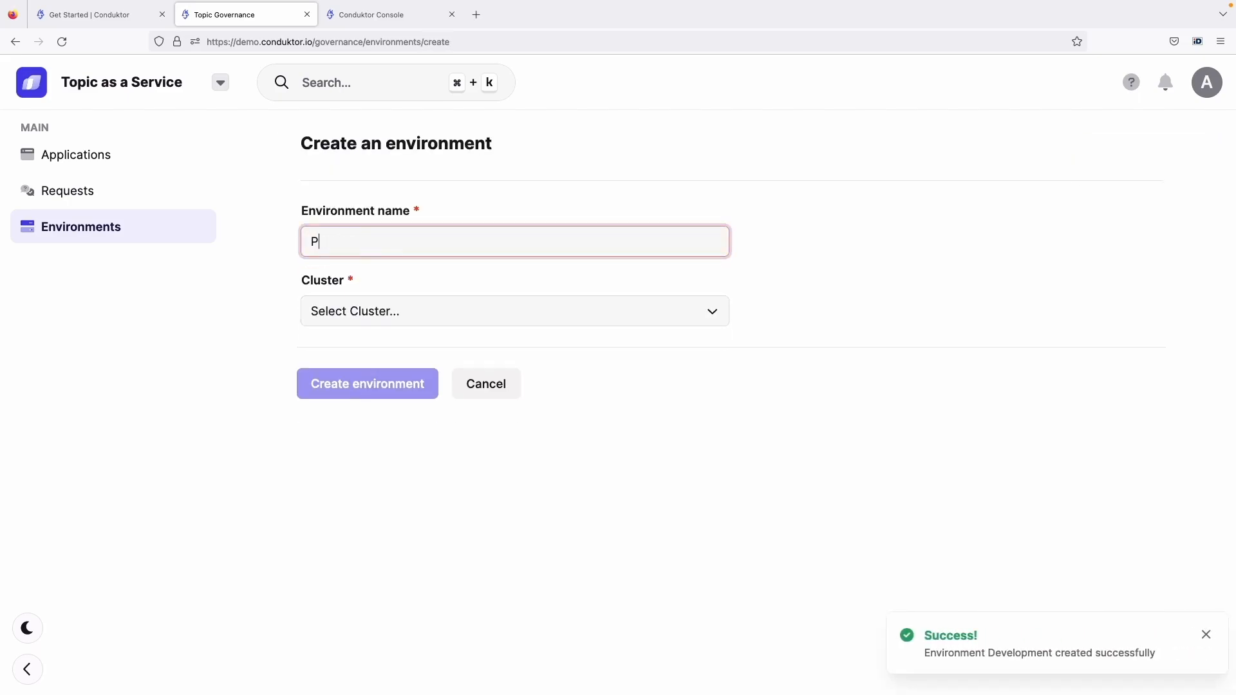
{"action": "type", "text": "roduction"}
{"action": "left_click", "coordinate": [442, 322]}
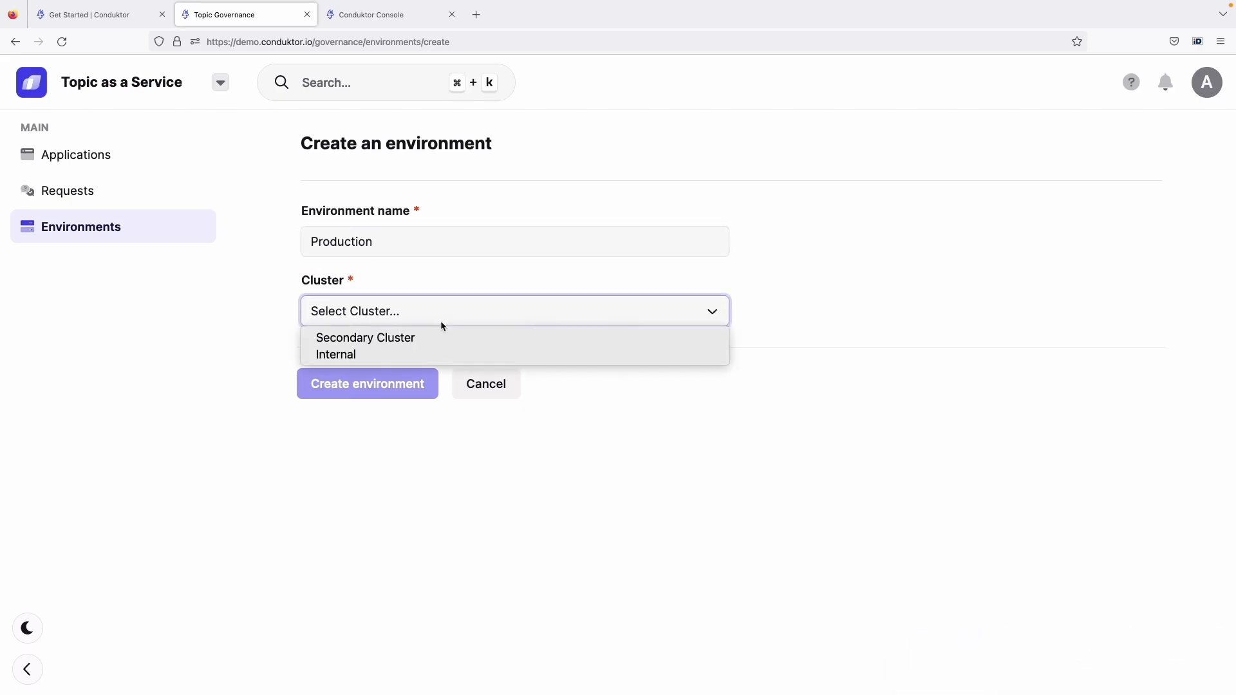
{"action": "left_click", "coordinate": [431, 354]}
{"action": "left_click", "coordinate": [393, 385]}
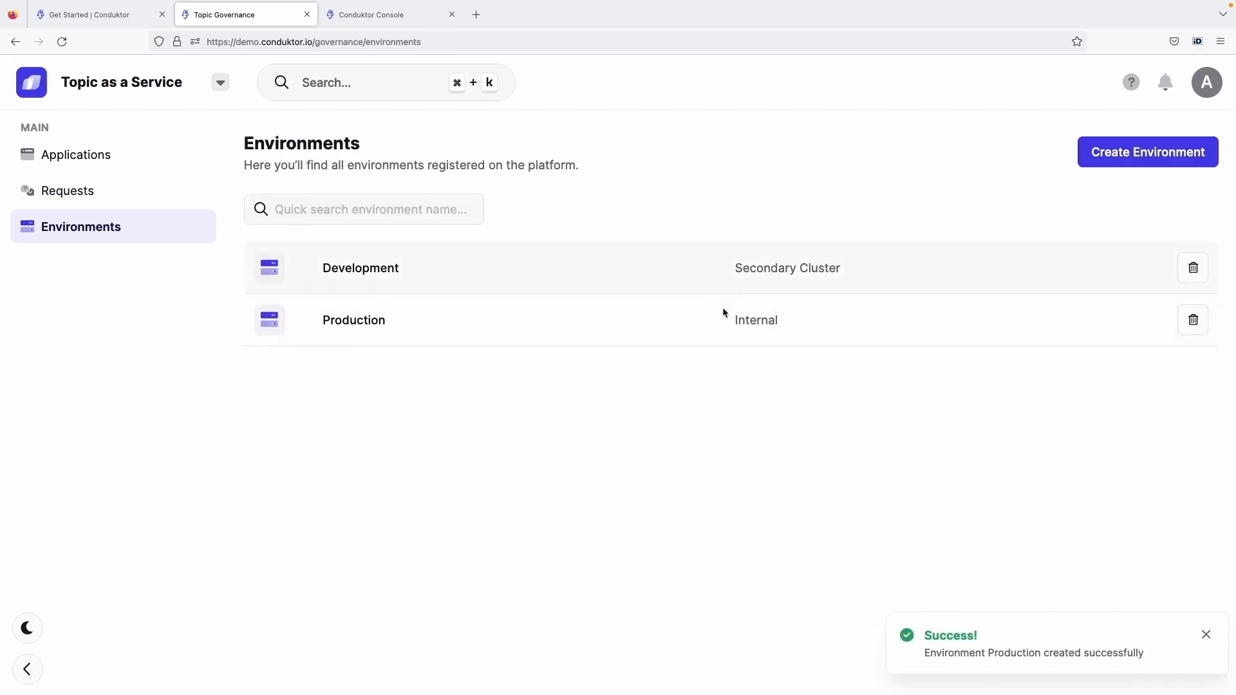
{"action": "left_click_drag", "start_coordinate": [736, 269], "coordinate": [825, 268]}
{"action": "left_click", "coordinate": [857, 261]}
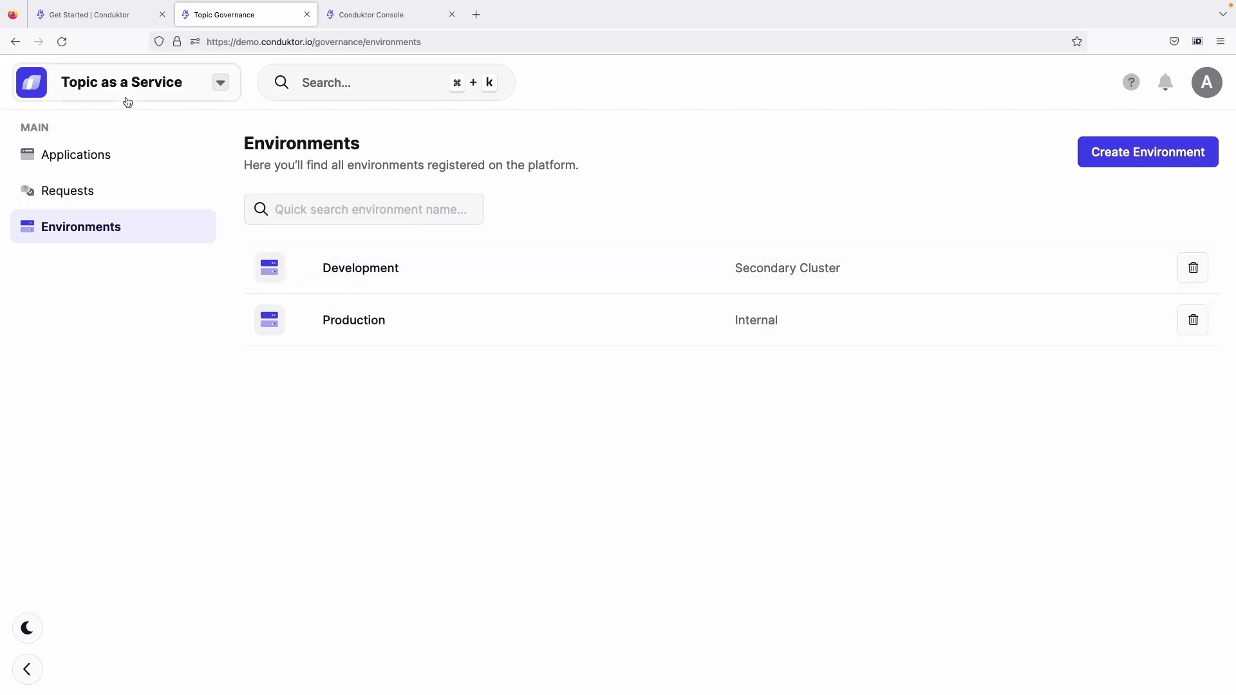
Start creating a new application and name it "Wikipedia Application"
{"action": "left_click", "coordinate": [123, 152]}
{"action": "left_click", "coordinate": [1123, 152]}
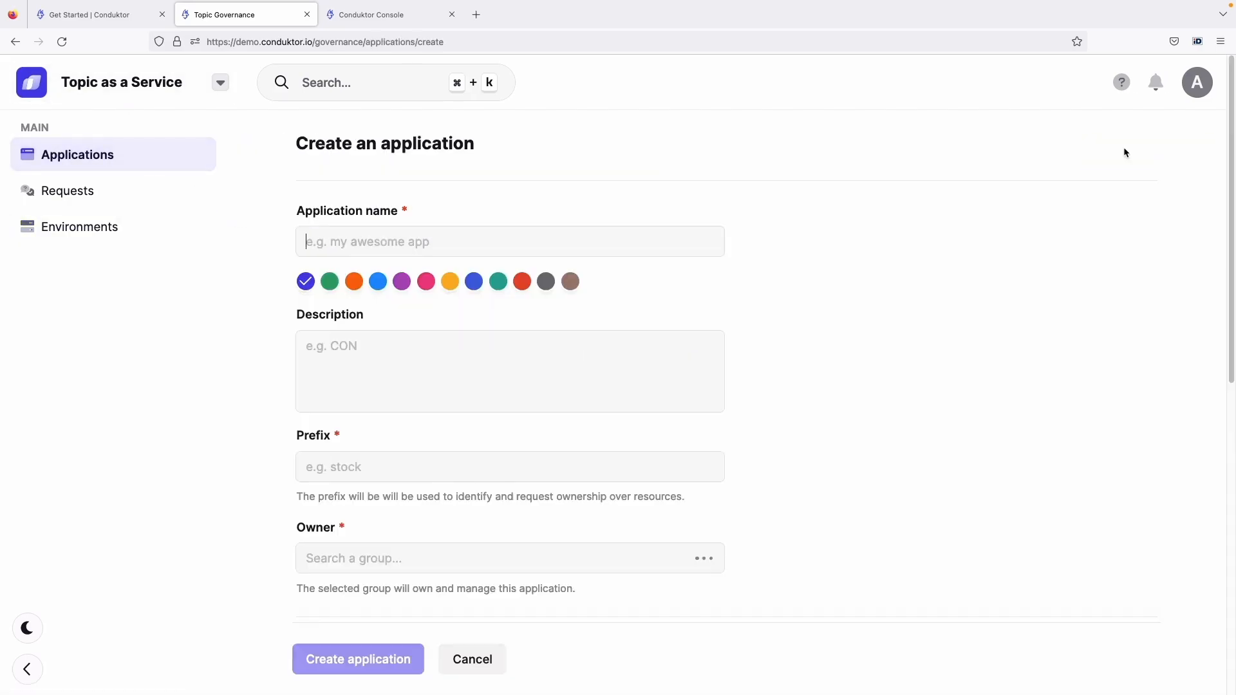
{"action": "type", "text": "Wikiepd"}
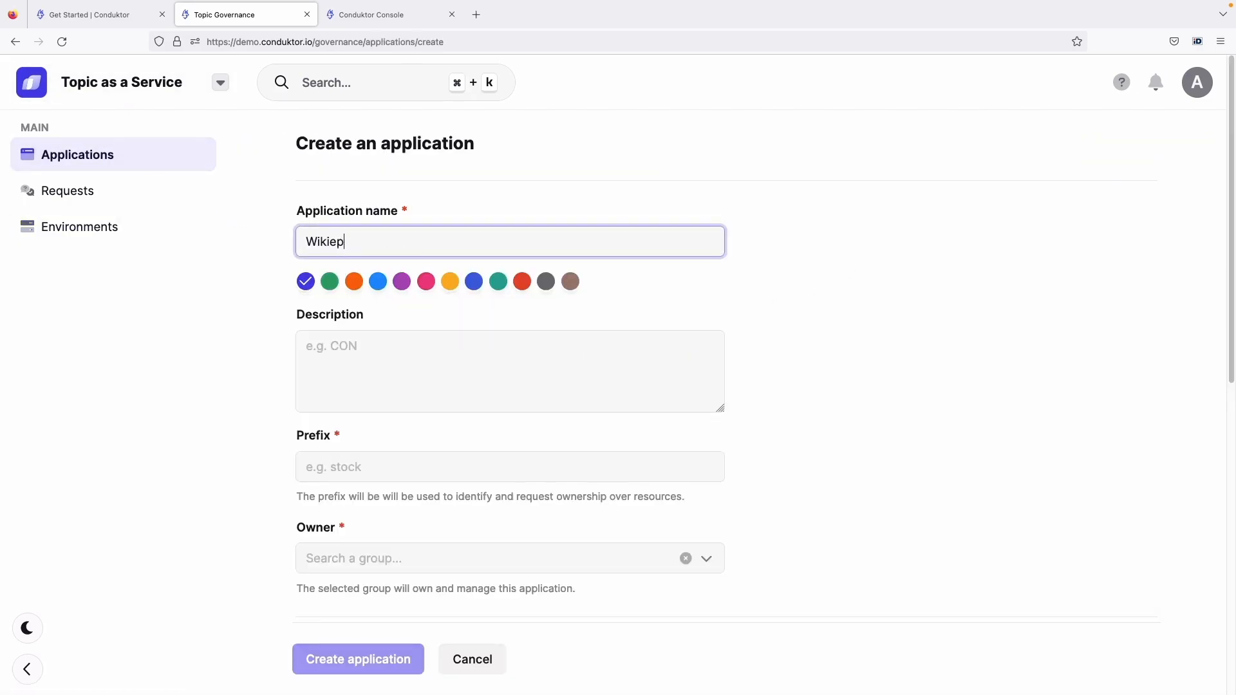
{"action": "key", "text": "BackSpace"}
{"action": "key", "text": "BackSpace"}
{"action": "key", "text": "BackSpace"}
{"action": "type", "text": "pedia Application"}
Describe the application as "This is the application that owns the wikipedia topics and stream processing"
{"action": "left_click", "coordinate": [538, 380]}
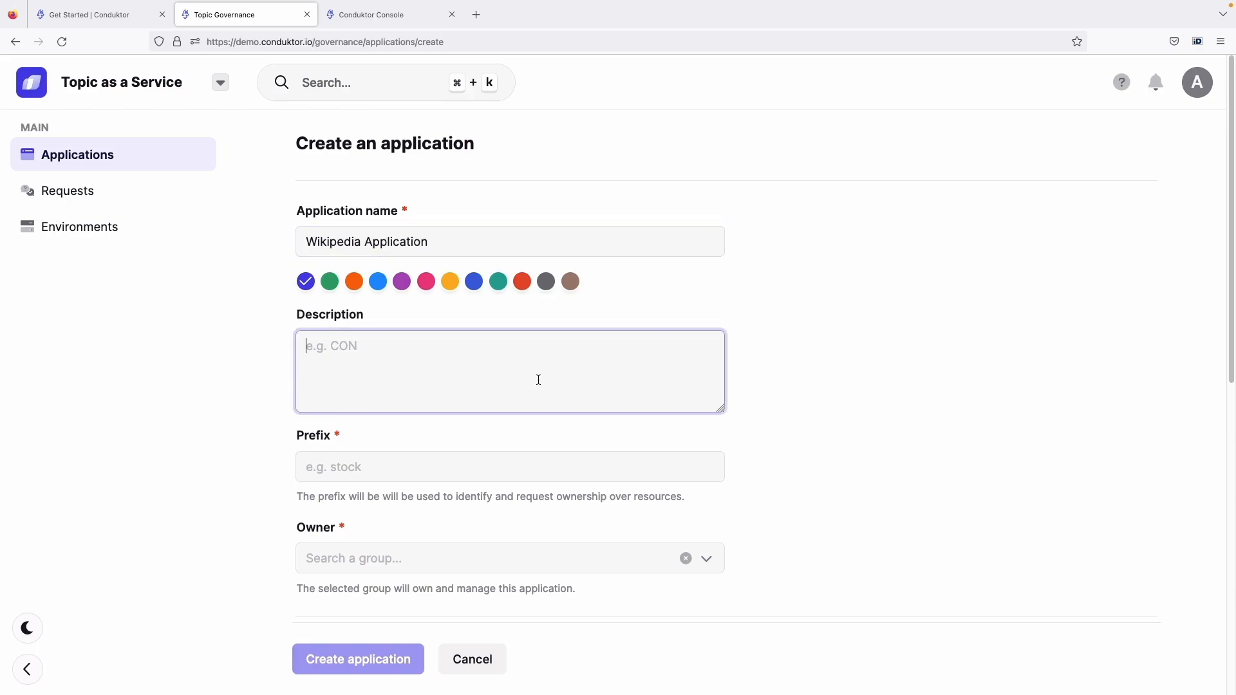
{"action": "type", "text": "This is the application that owns the w"}
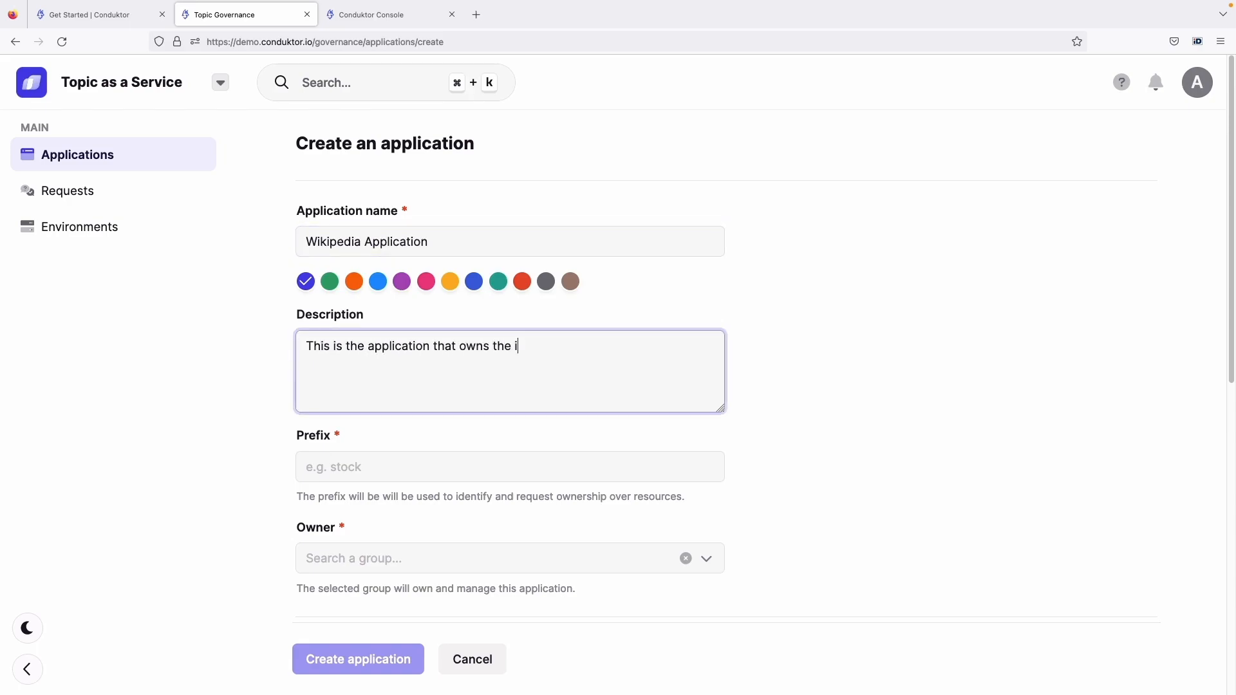
{"action": "type", "text": "ikipedia topics"}
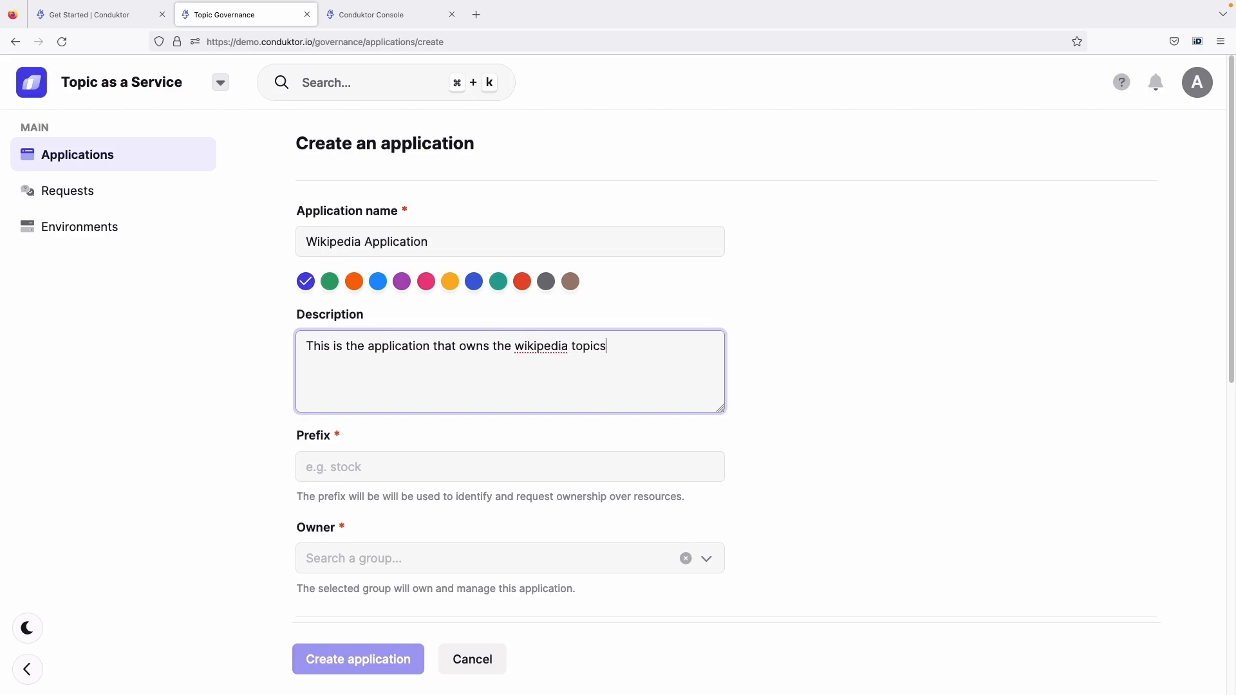
{"action": "type", "text": " and stream processing"}
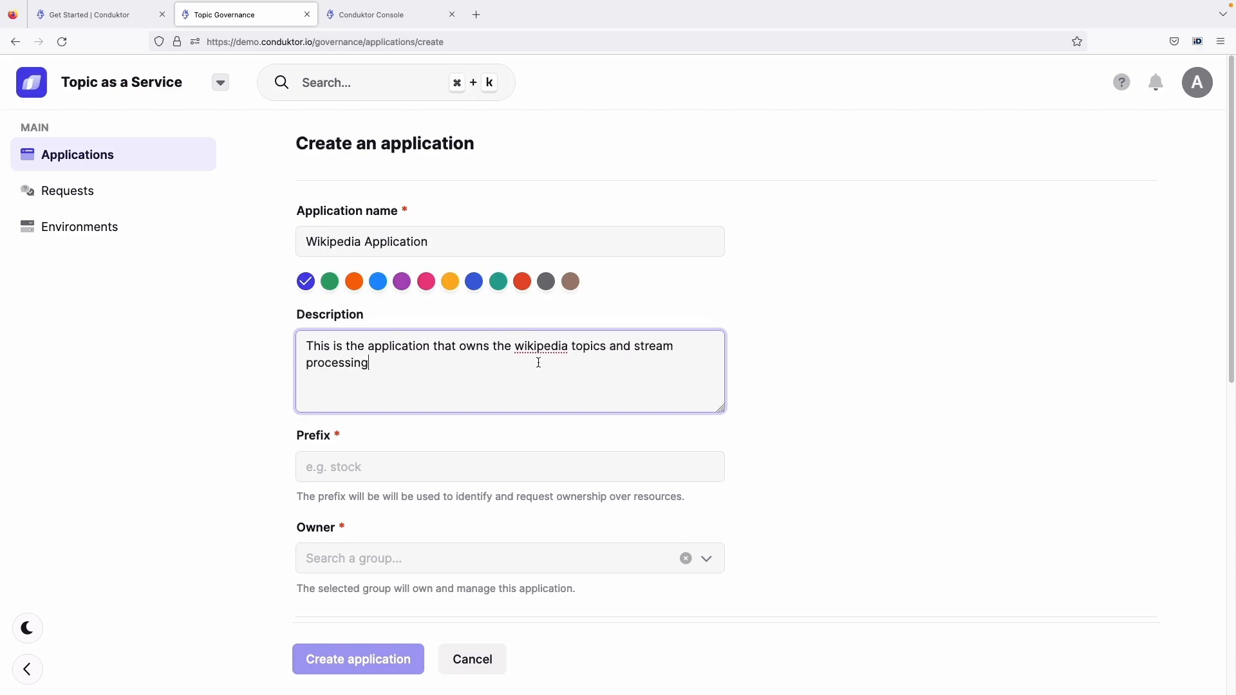
Set the application's prefix to "wikipedia" and compare it with the topic names in the Console
{"action": "scroll", "coordinate": [433, 412], "scroll_direction": "down", "scroll_amount": 1}
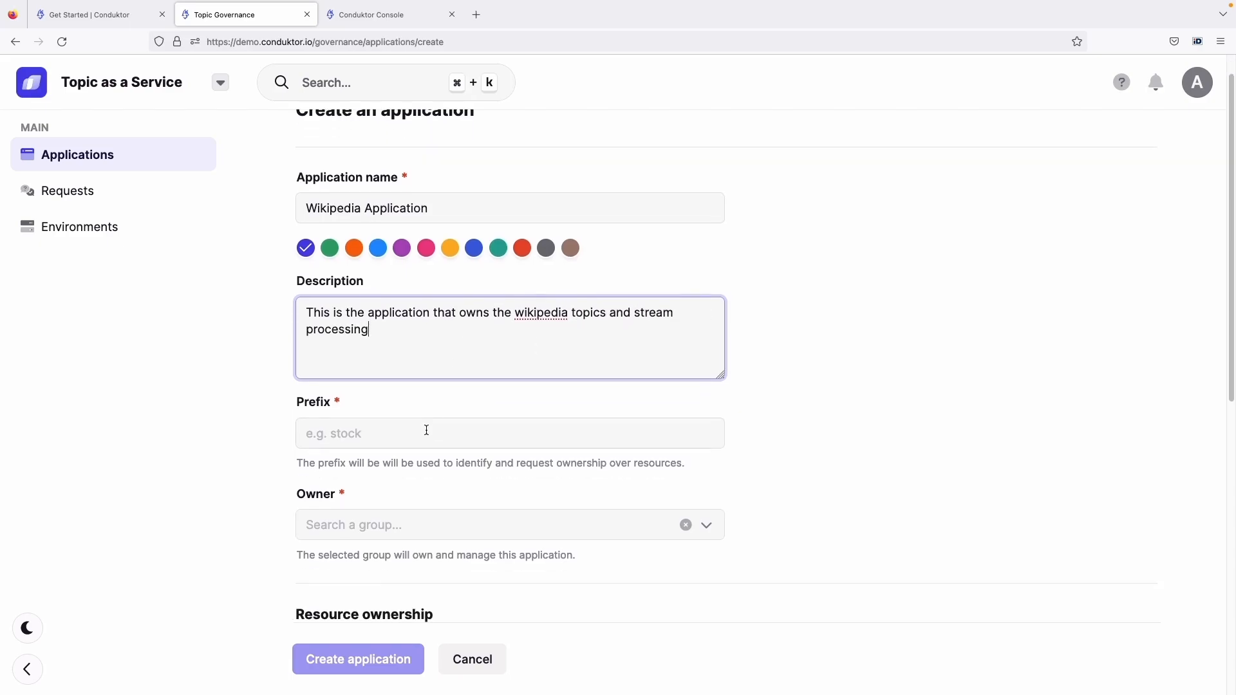
{"action": "left_click", "coordinate": [426, 430]}
{"action": "scroll", "coordinate": [424, 423], "scroll_direction": "down", "scroll_amount": 1}
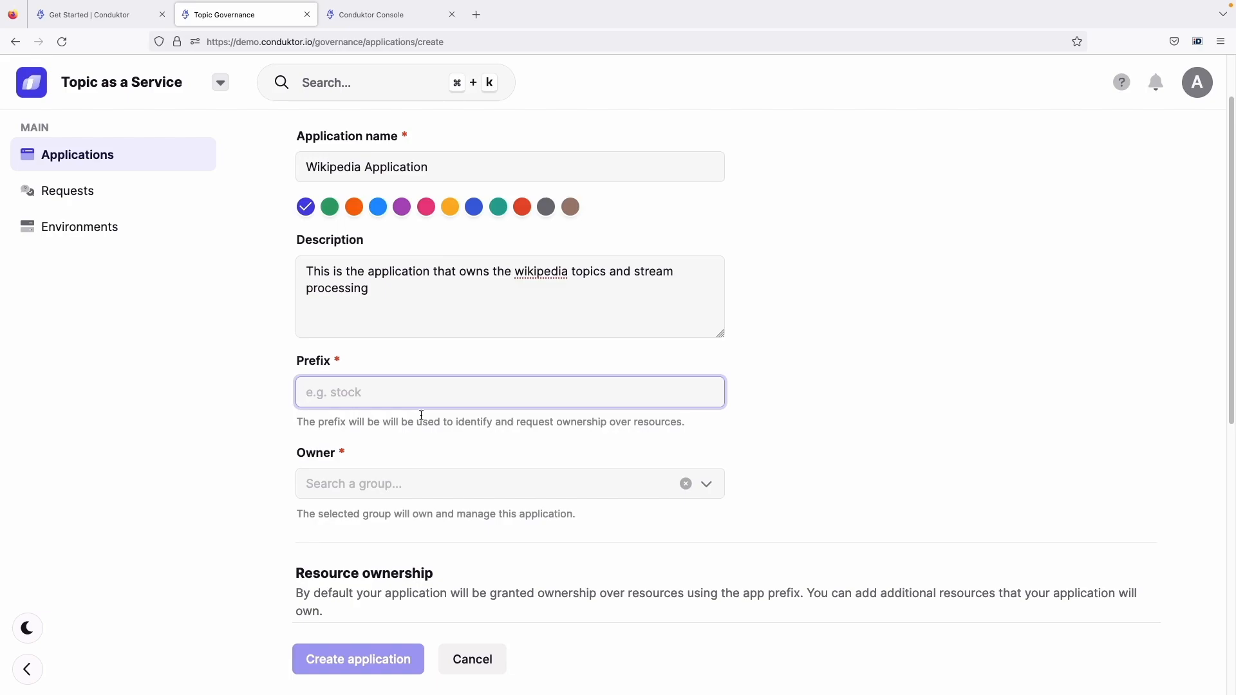
{"action": "type", "text": "wikiedp"}
{"action": "key", "text": "BackSpace"}
{"action": "key", "text": "BackSpace"}
{"action": "key", "text": "BackSpace"}
{"action": "type", "text": "pedia"}
{"action": "key", "text": "ctrl+Tab"}
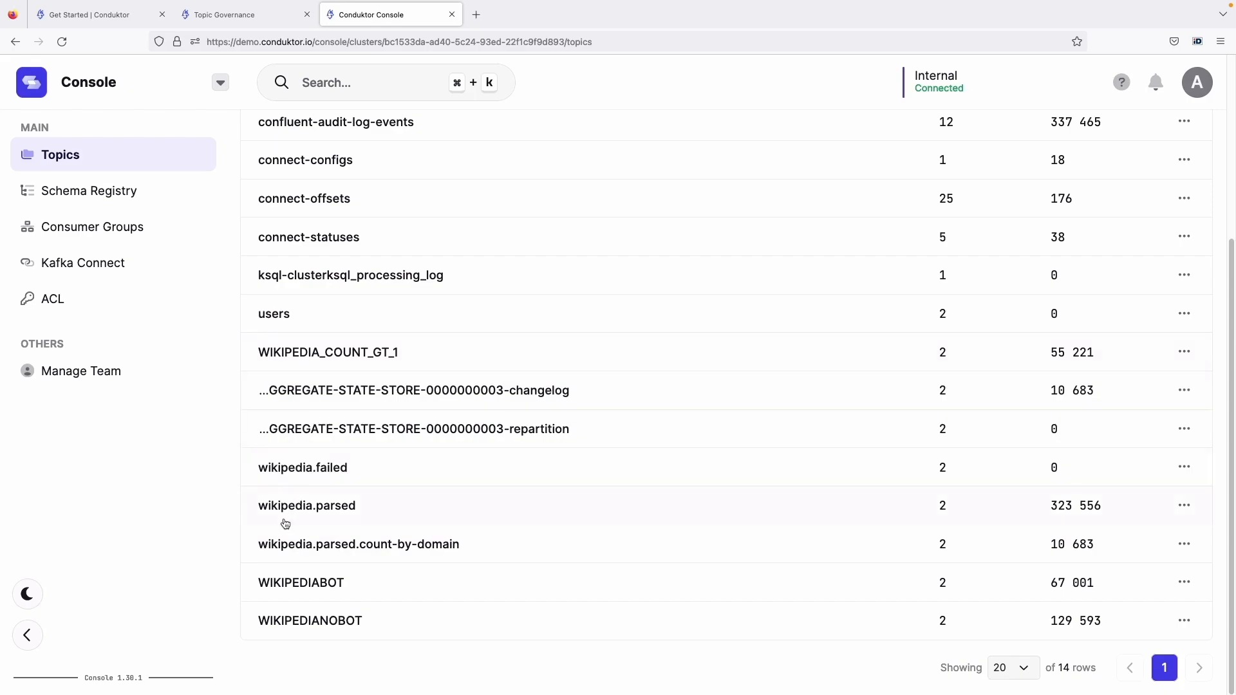
{"action": "key", "text": "ctrl+shift+Tab"}
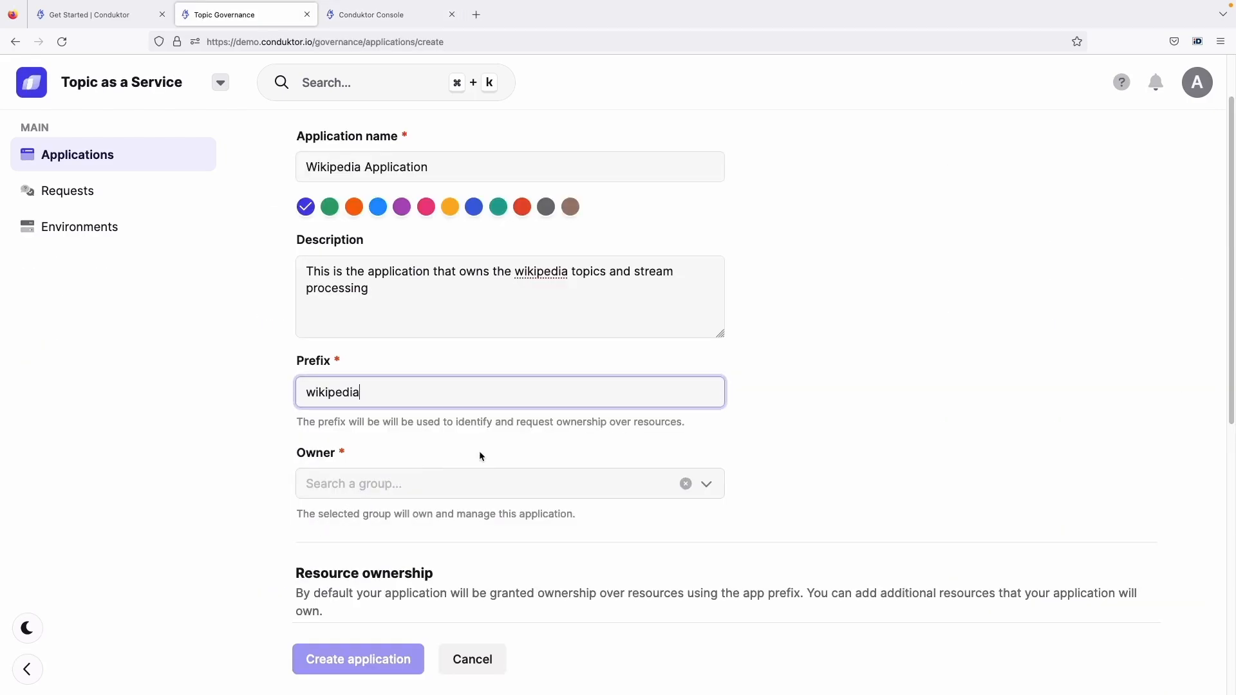
Create a new group named "Wikipedia Team" as the owner of the application
{"action": "double_click", "coordinate": [407, 443]}
{"action": "scroll", "coordinate": [407, 442], "scroll_direction": "down", "scroll_amount": 2}
{"action": "left_click", "coordinate": [405, 415]}
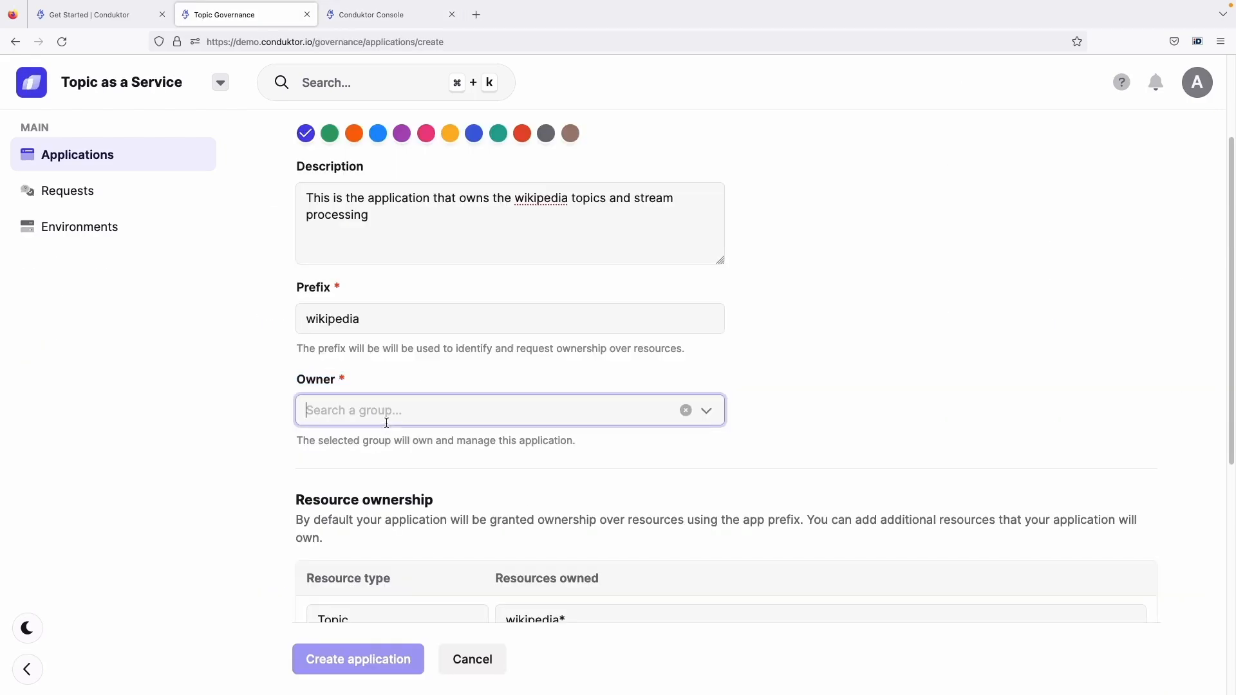
{"action": "left_click", "coordinate": [706, 410]}
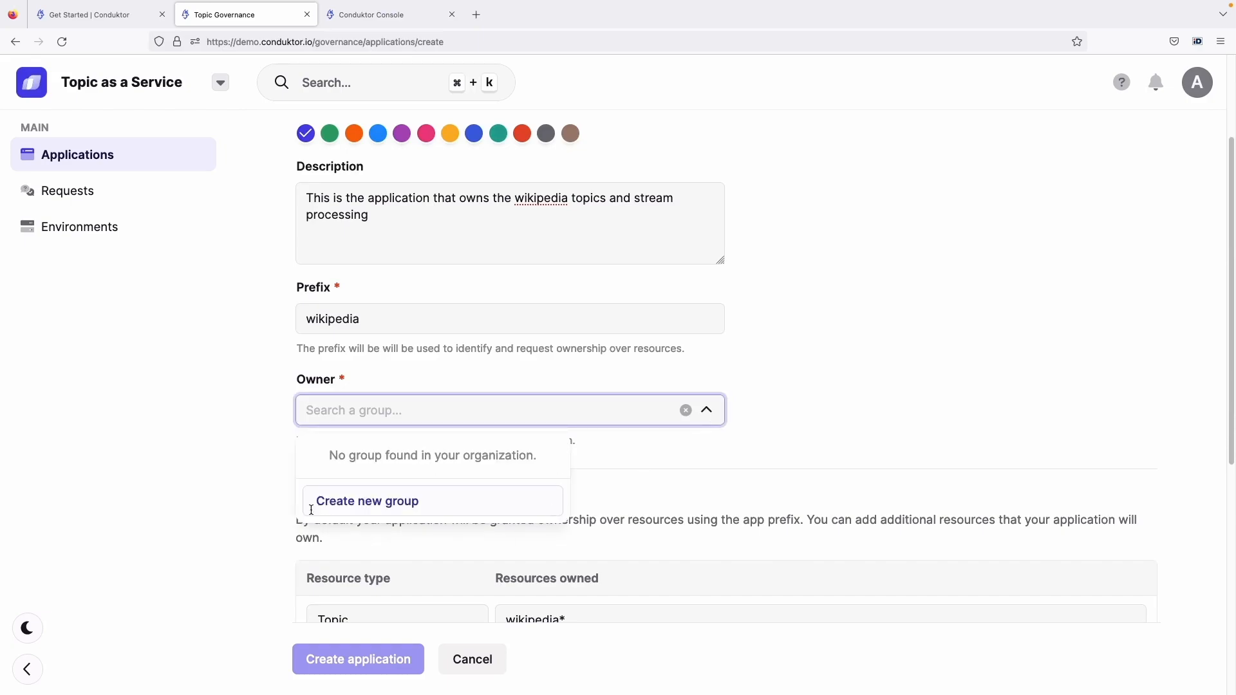
{"action": "left_click", "coordinate": [287, 401]}
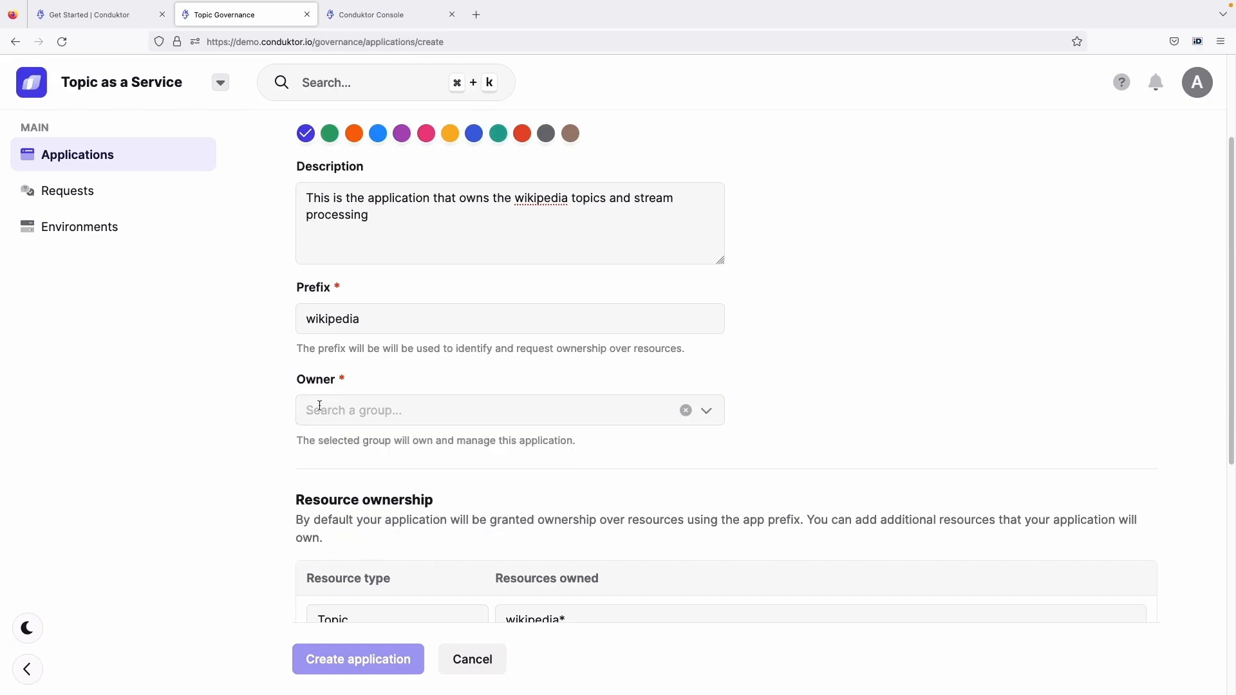
{"action": "left_click", "coordinate": [708, 411]}
{"action": "left_click", "coordinate": [522, 498]}
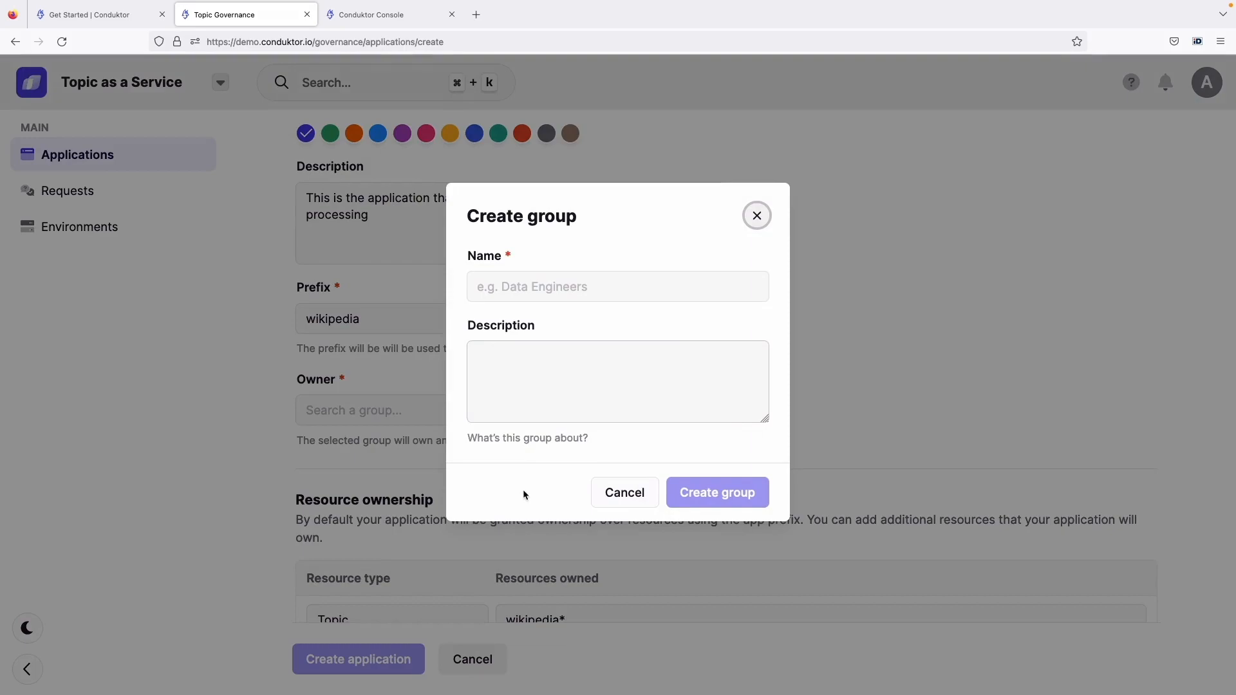
{"action": "left_click", "coordinate": [596, 273]}
{"action": "type", "text": "Wikiop"}
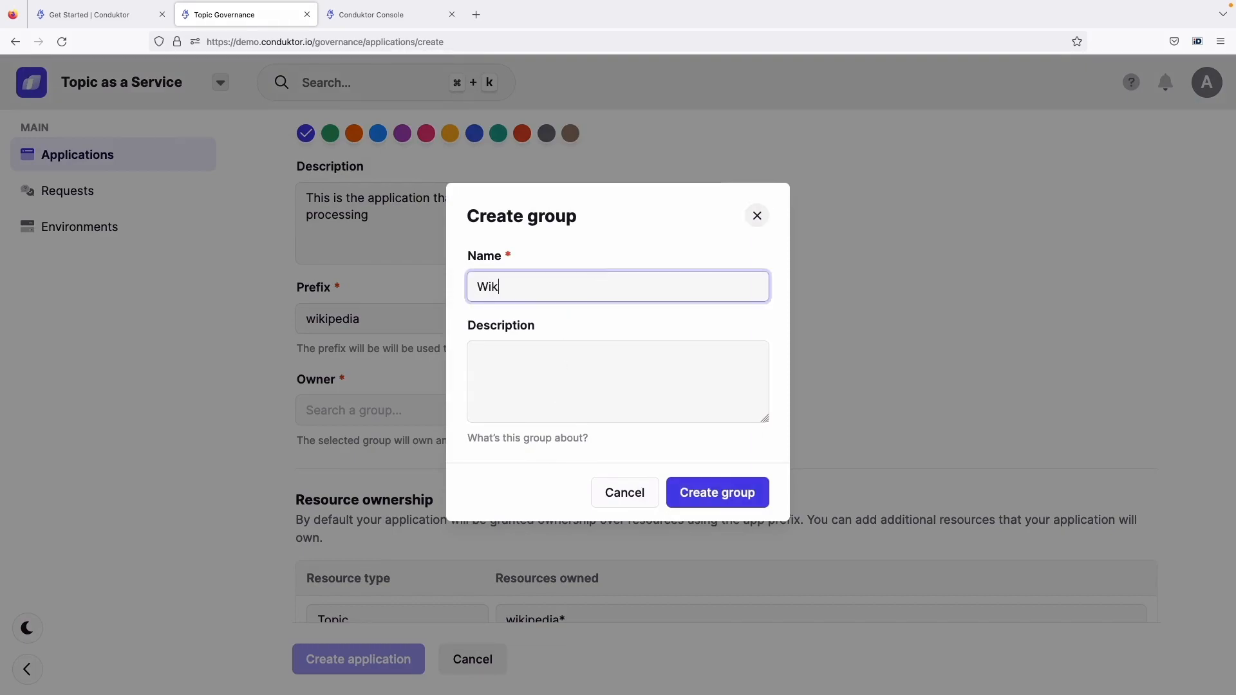
{"action": "key", "text": "BackSpace"}
{"action": "key", "text": "BackSpace"}
{"action": "type", "text": "pedia Team"}
{"action": "left_click", "coordinate": [731, 505]}
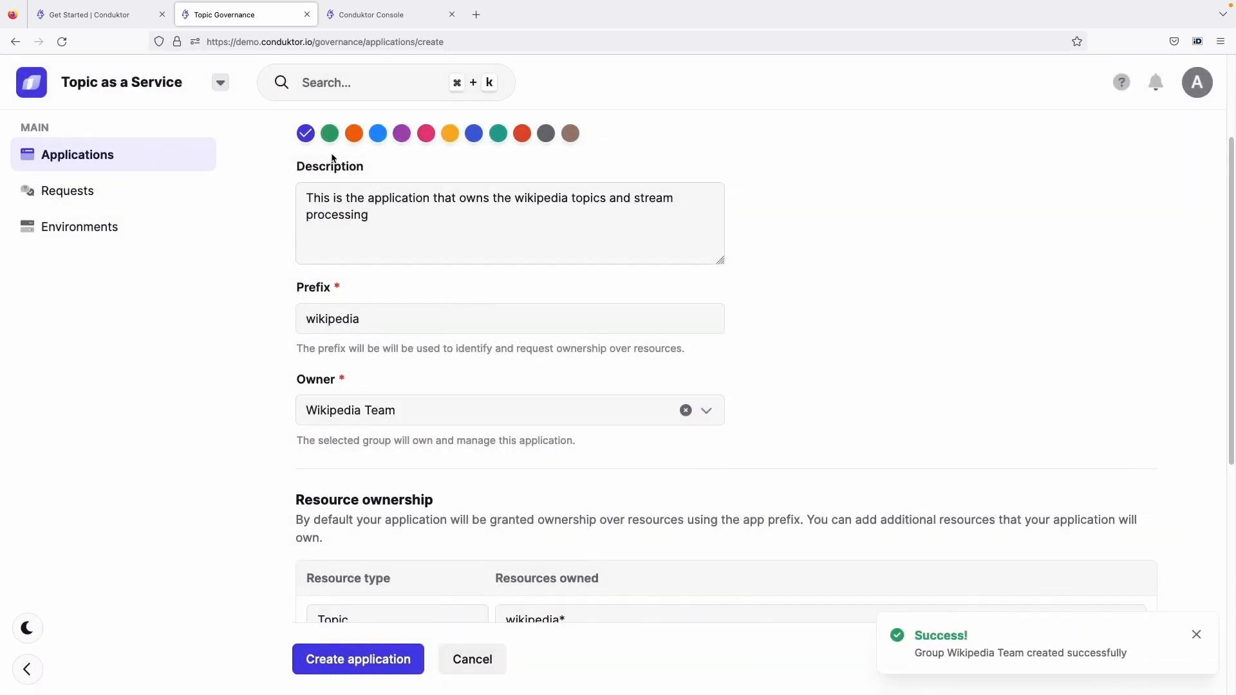
Open the Admin area in a separate browser tab and review the organisation's groups and members
{"action": "left_click", "coordinate": [135, 81]}
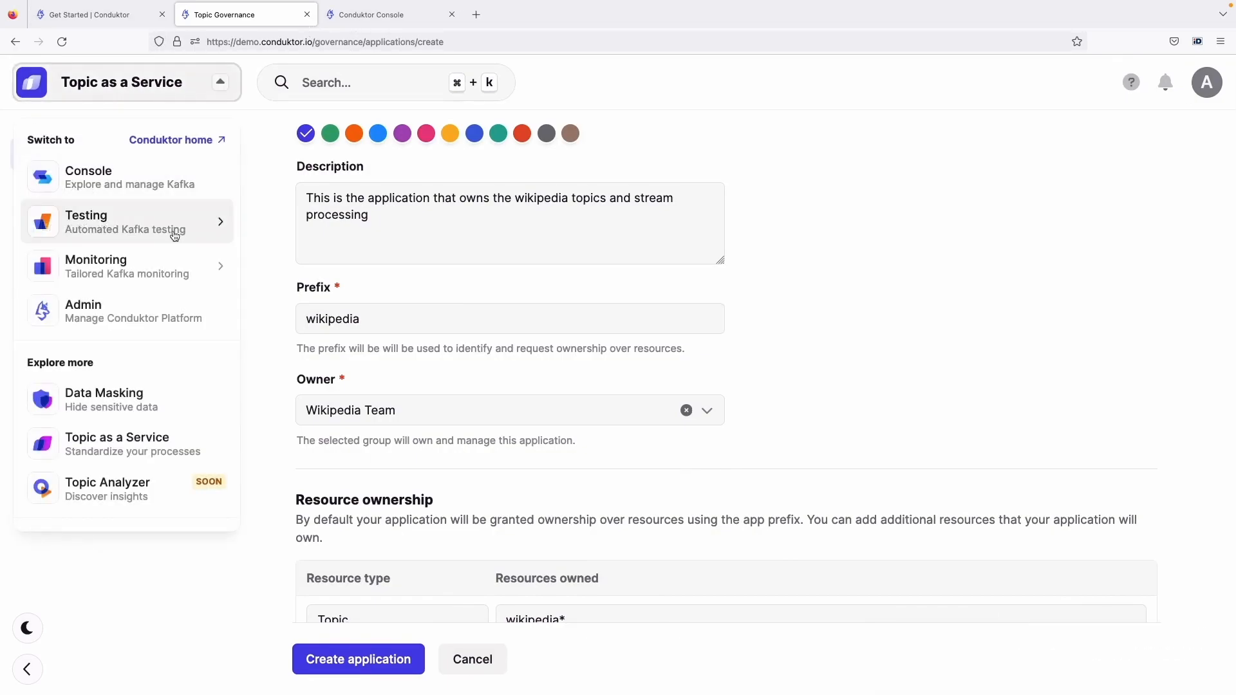
{"action": "middle_click", "coordinate": [152, 308]}
{"action": "left_click_drag", "start_coordinate": [386, 19], "coordinate": [577, 22]}
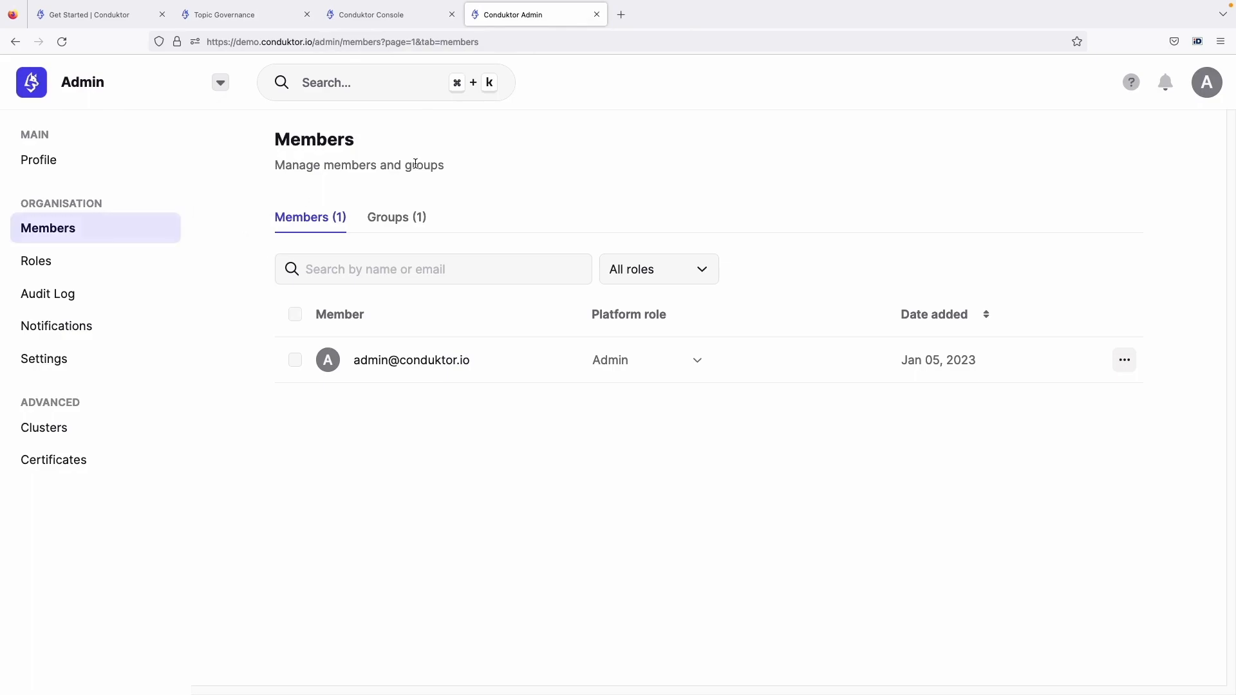
{"action": "left_click", "coordinate": [394, 220]}
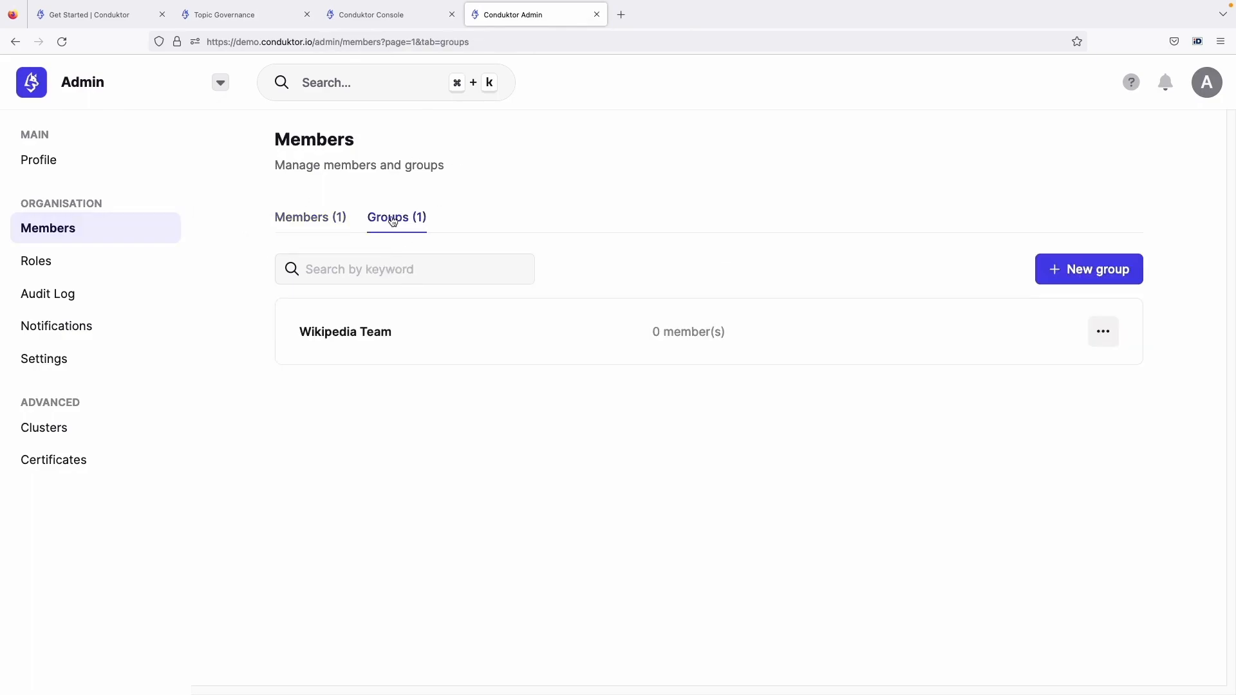
{"action": "left_click", "coordinate": [305, 222]}
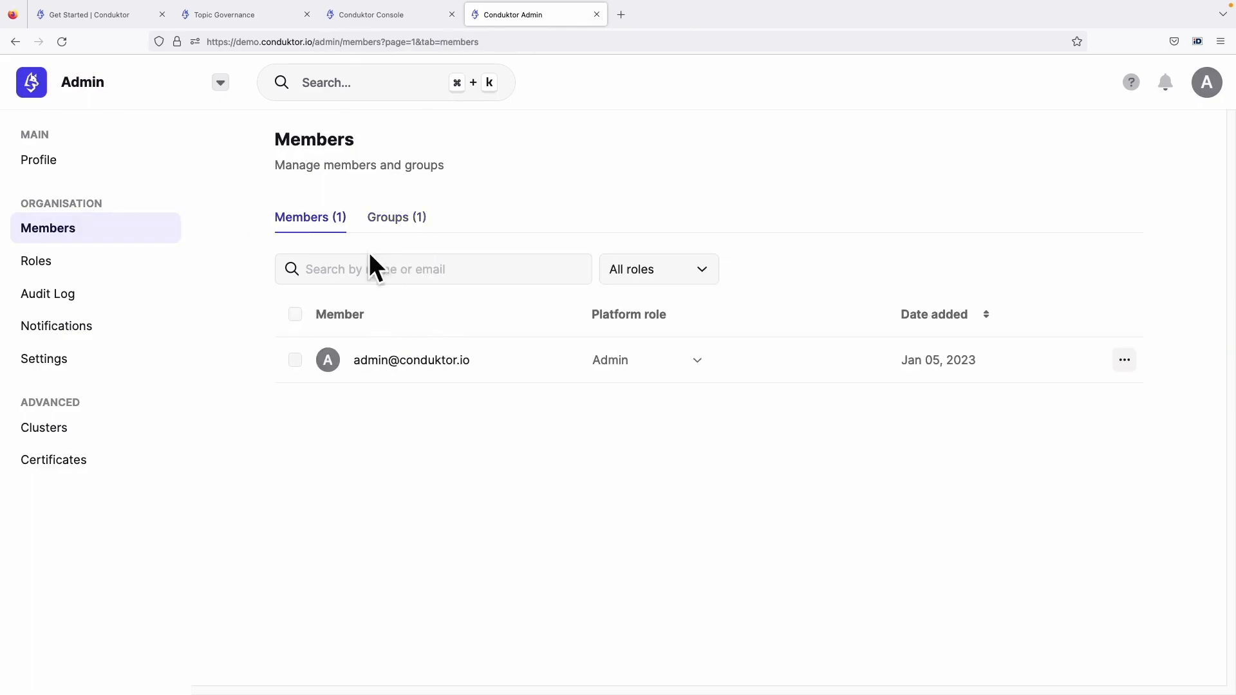
Review the groups listed in the Admin area and return to the application creation form
{"action": "left_click", "coordinate": [383, 216]}
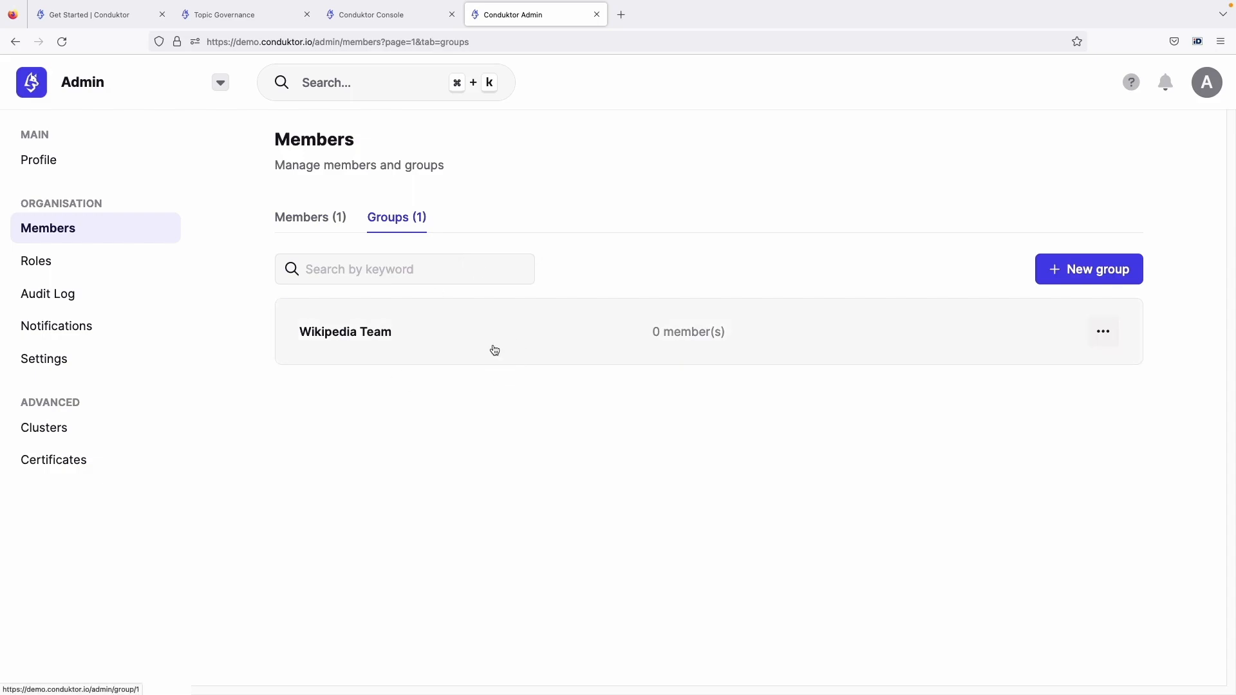
{"action": "key", "text": "ctrl+Tab"}
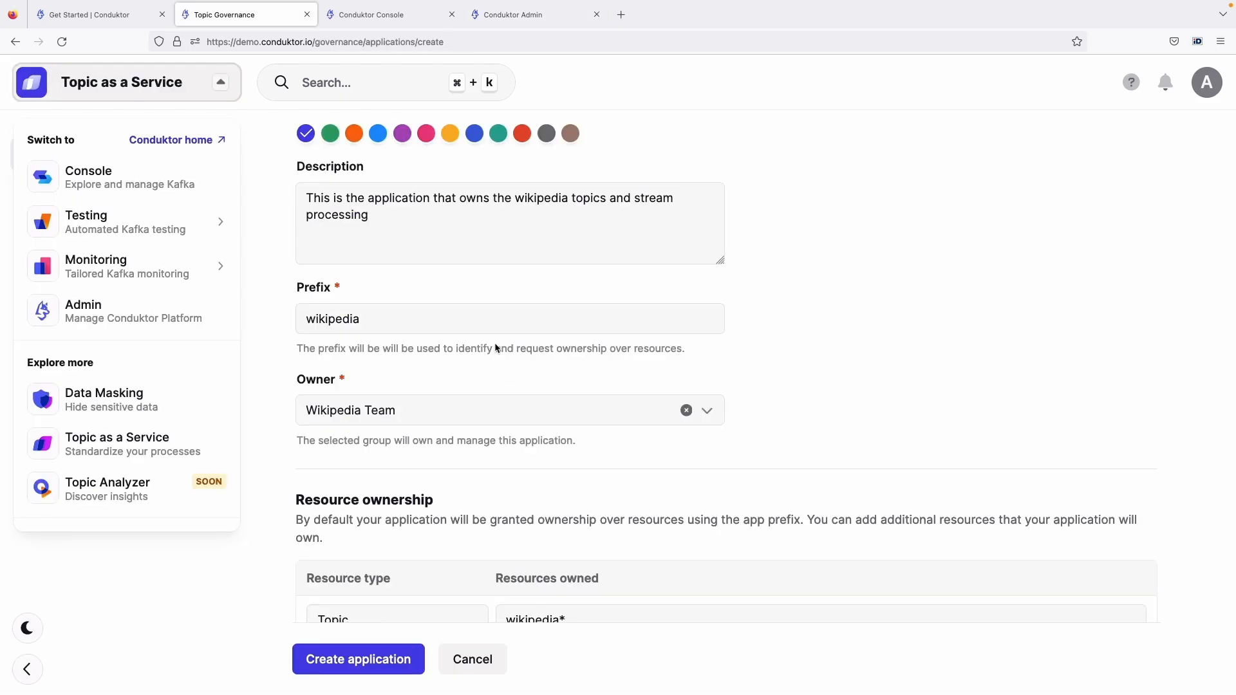
{"action": "left_click", "coordinate": [527, 324]}
Examine the default resource ownership entries for topics, consumer groups and subjects on the application form
{"action": "scroll", "coordinate": [797, 365], "scroll_direction": "down", "scroll_amount": 2}
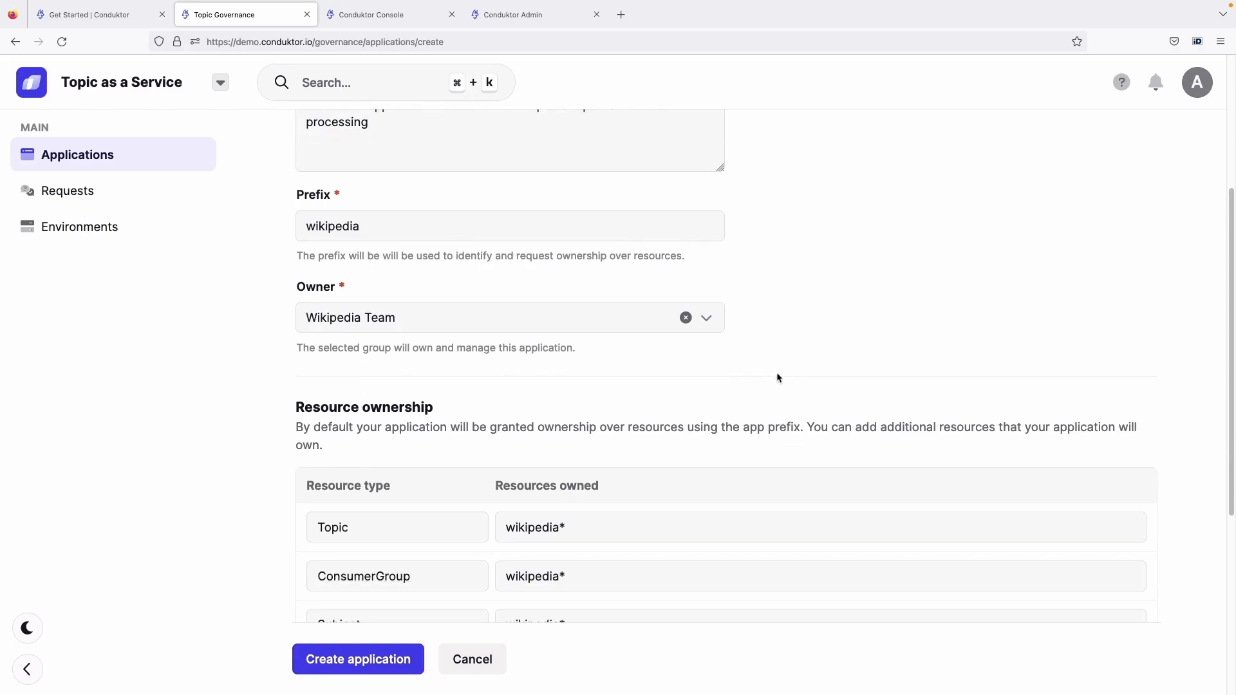
{"action": "left_click_drag", "start_coordinate": [383, 380], "coordinate": [295, 380]}
{"action": "scroll", "coordinate": [457, 365], "scroll_direction": "down", "scroll_amount": 2}
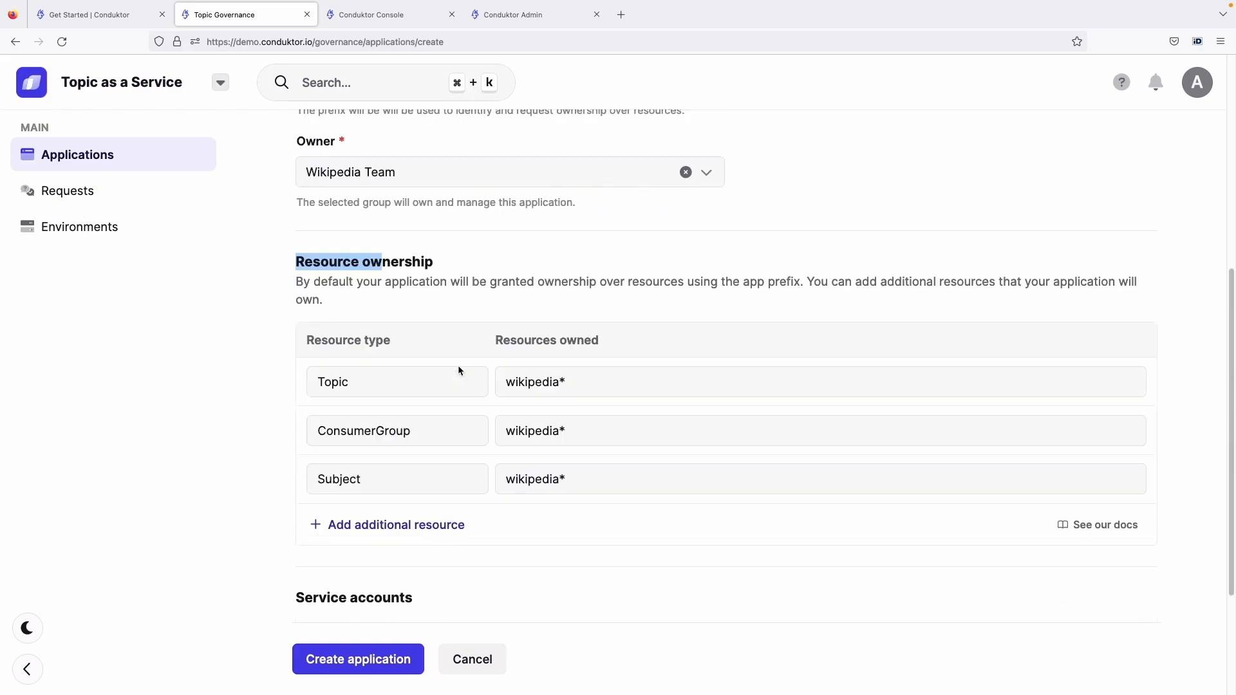
{"action": "double_click", "coordinate": [354, 377]}
{"action": "double_click", "coordinate": [381, 430]}
{"action": "double_click", "coordinate": [354, 479]}
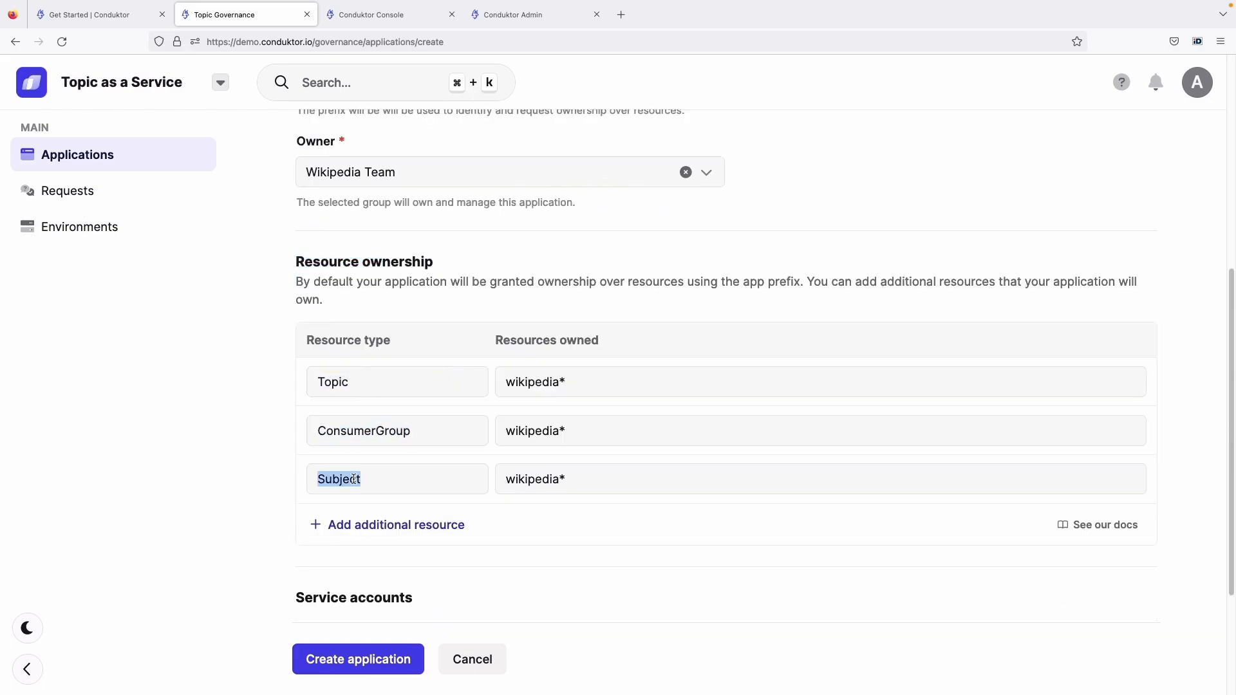
{"action": "left_click", "coordinate": [551, 391]}
{"action": "scroll", "coordinate": [582, 449], "scroll_direction": "down", "scroll_amount": 2}
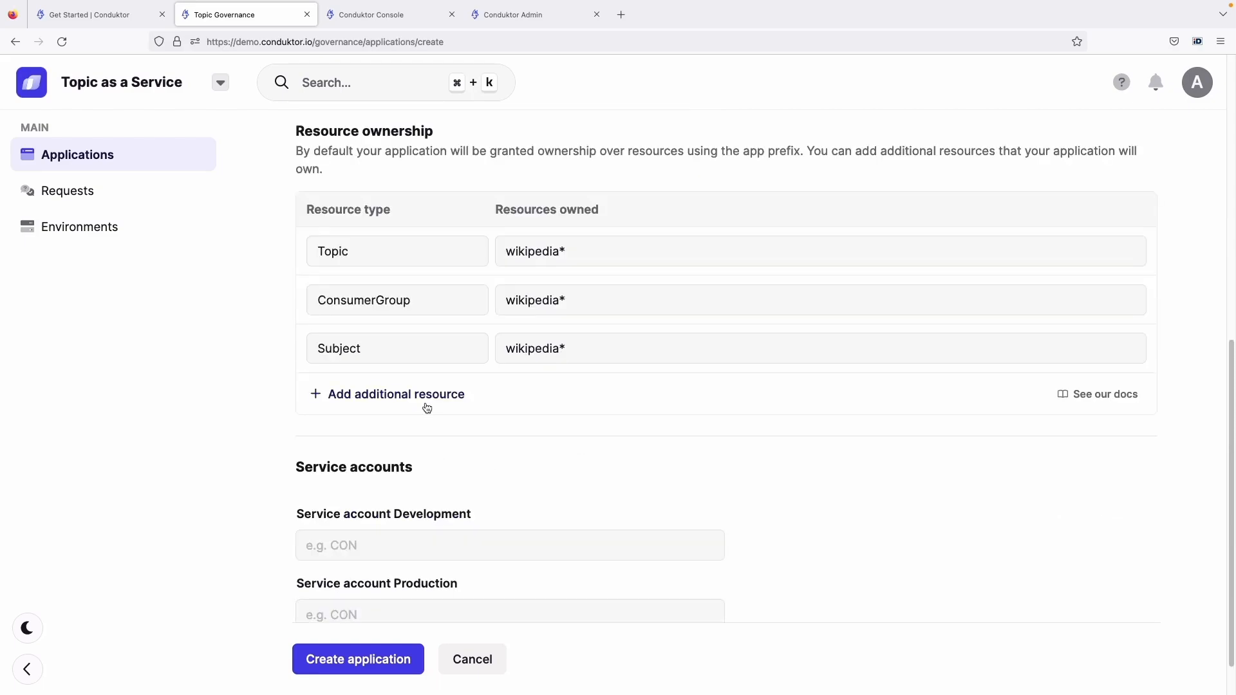
Add an additional owned resource of type Topics with the path "WIKIPEDIA*"
{"action": "left_click", "coordinate": [436, 398]}
{"action": "left_click", "coordinate": [419, 444]}
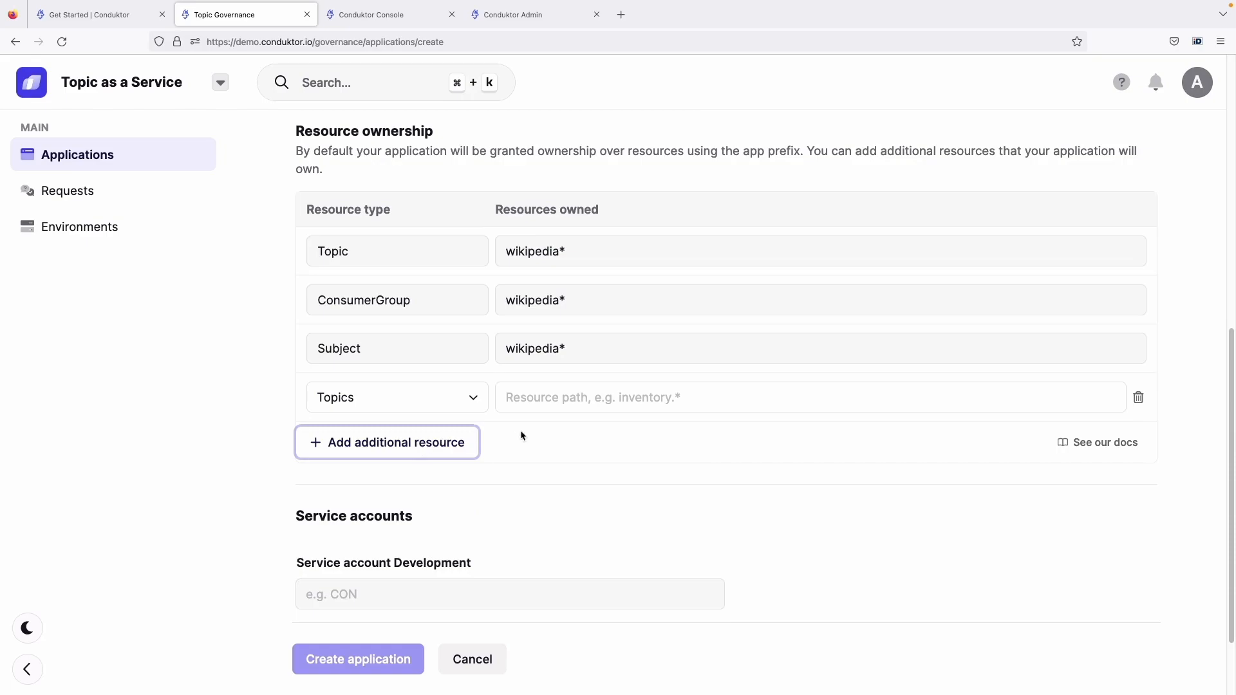
{"action": "left_click", "coordinate": [535, 404]}
{"action": "type", "text": "WIKIPEDIA&"}
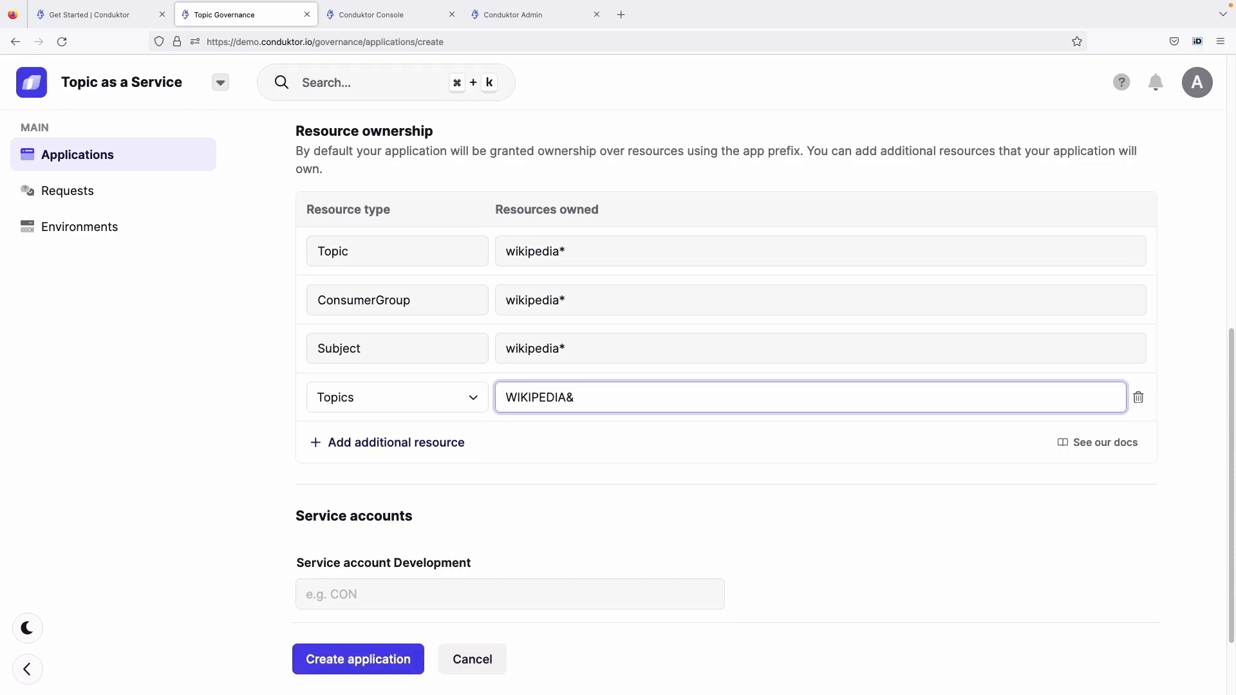
{"action": "key", "text": "BackSpace"}
{"action": "type", "text": "*"}
{"action": "triple_click", "coordinate": [586, 398]}
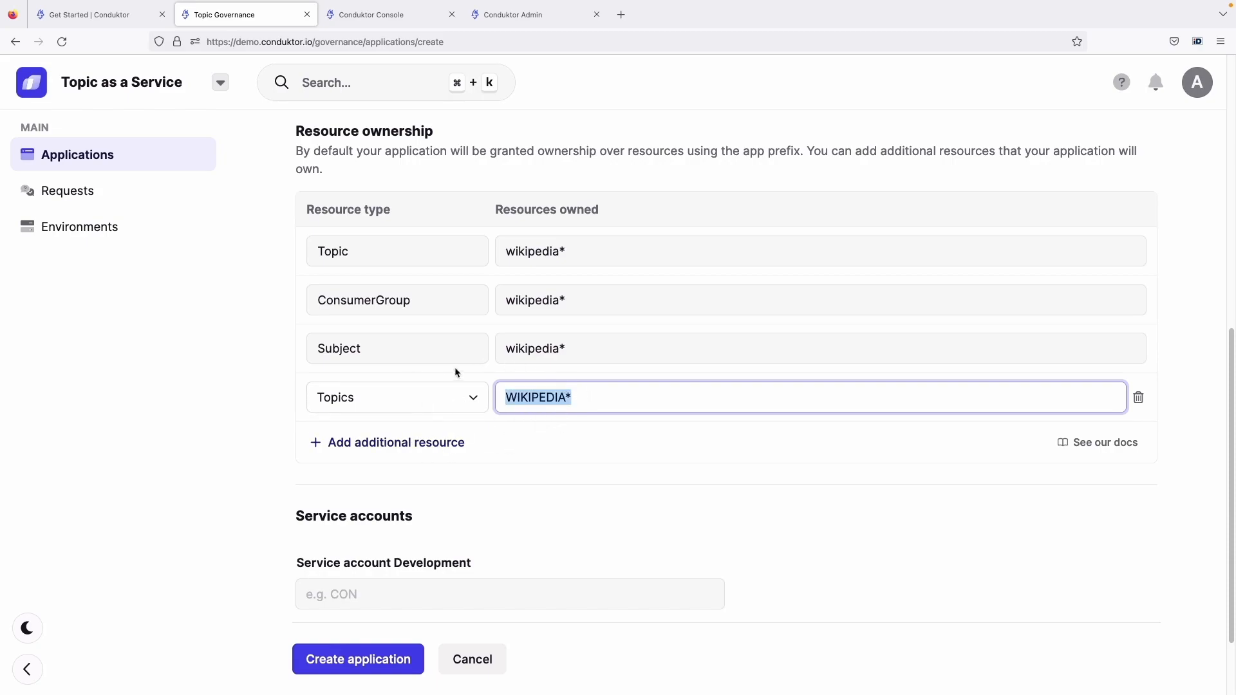
{"action": "left_click", "coordinate": [284, 368]}
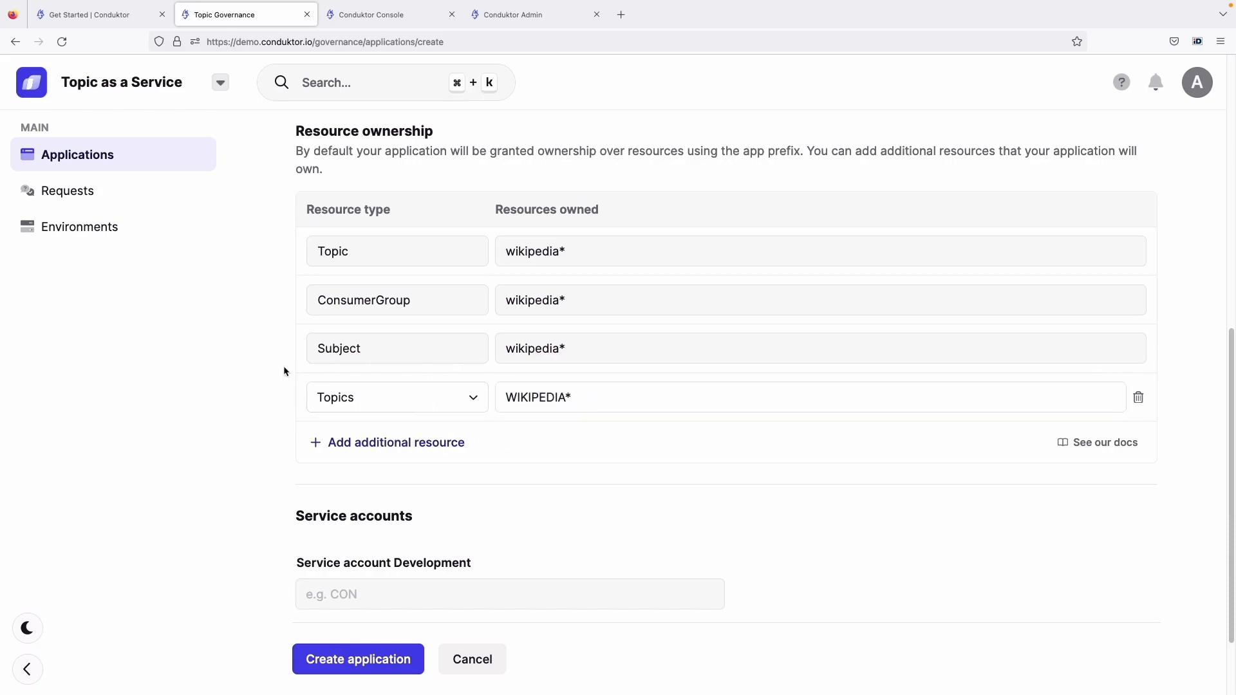
Review the form down to its service account fields and check the cluster's access control list in the Console
{"action": "scroll", "coordinate": [411, 256], "scroll_direction": "up", "scroll_amount": 3}
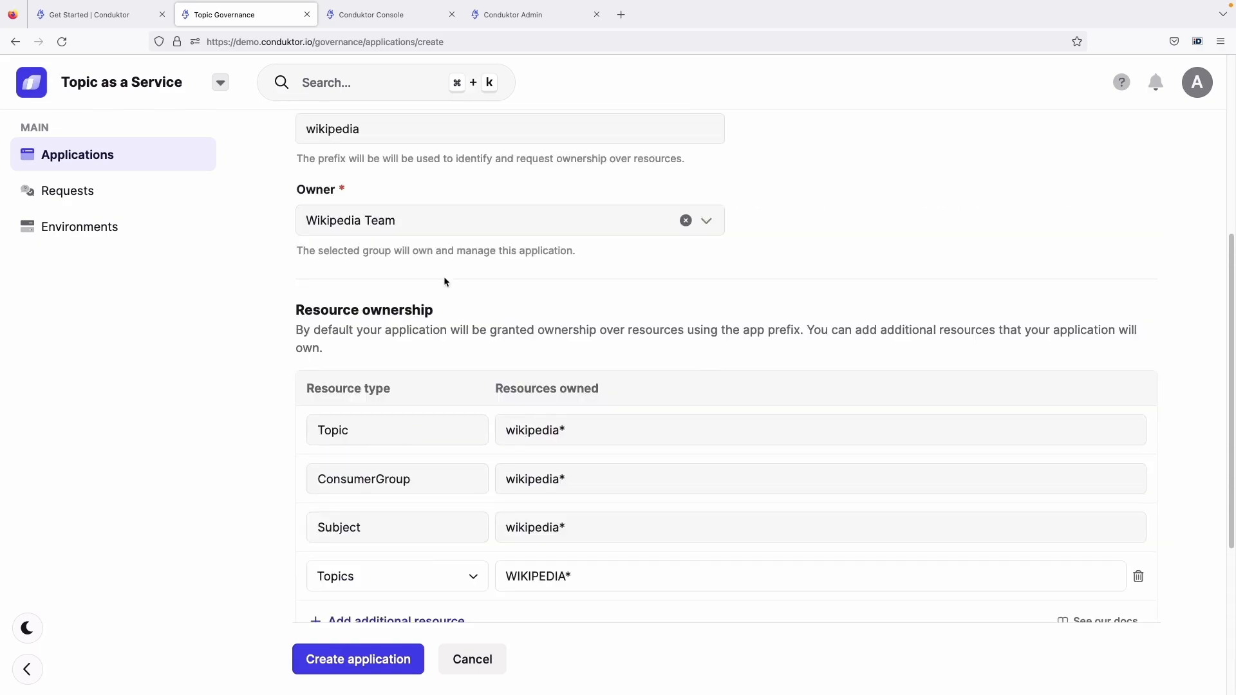
{"action": "scroll", "coordinate": [444, 281], "scroll_direction": "up", "scroll_amount": 3}
{"action": "scroll", "coordinate": [425, 303], "scroll_direction": "down", "scroll_amount": 4}
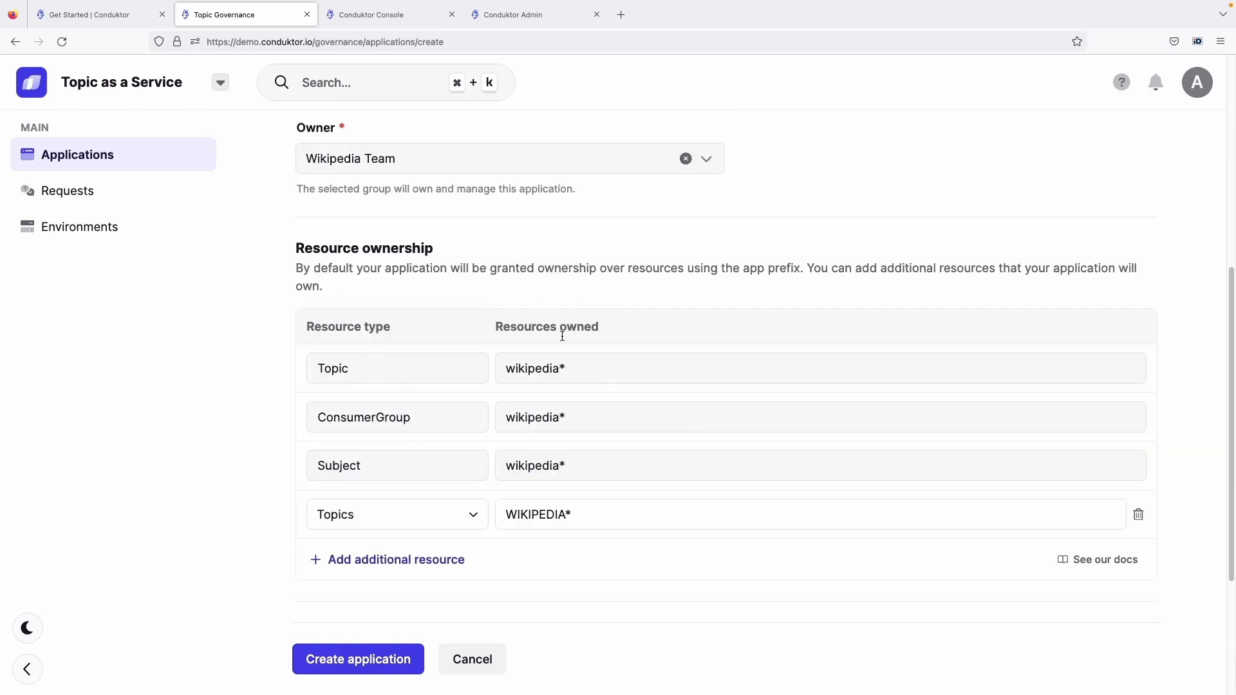
{"action": "scroll", "coordinate": [522, 418], "scroll_direction": "down", "scroll_amount": 1}
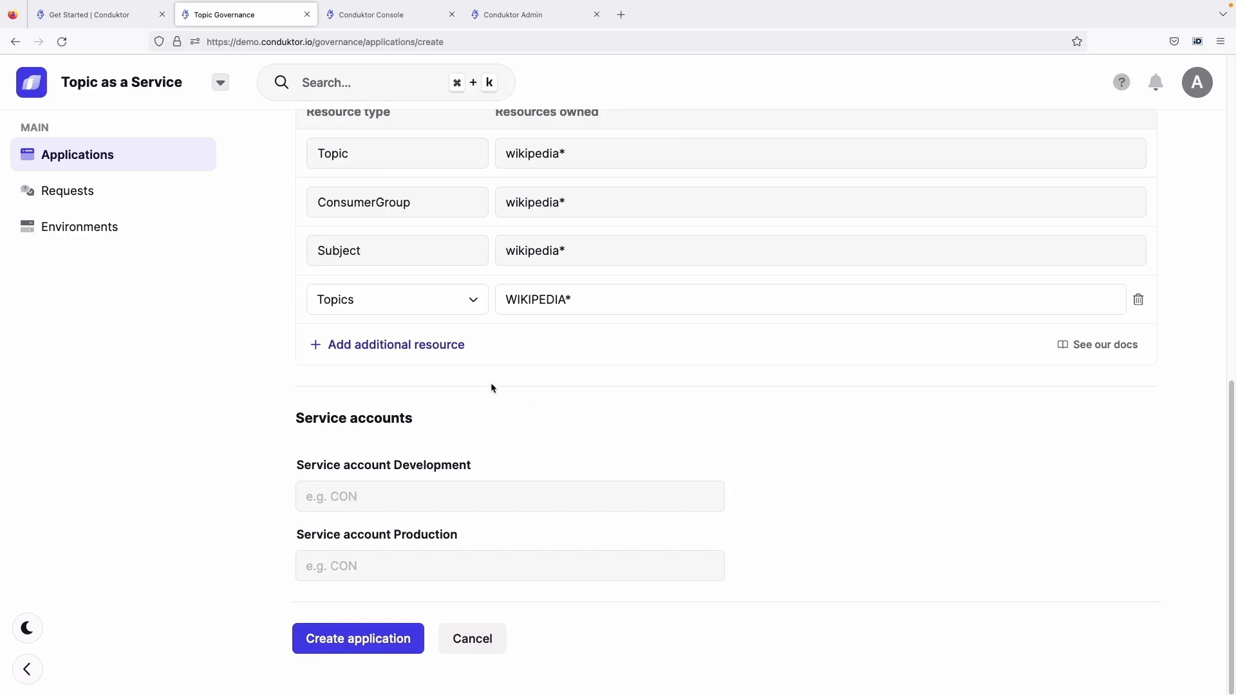
{"action": "left_click", "coordinate": [368, 499]}
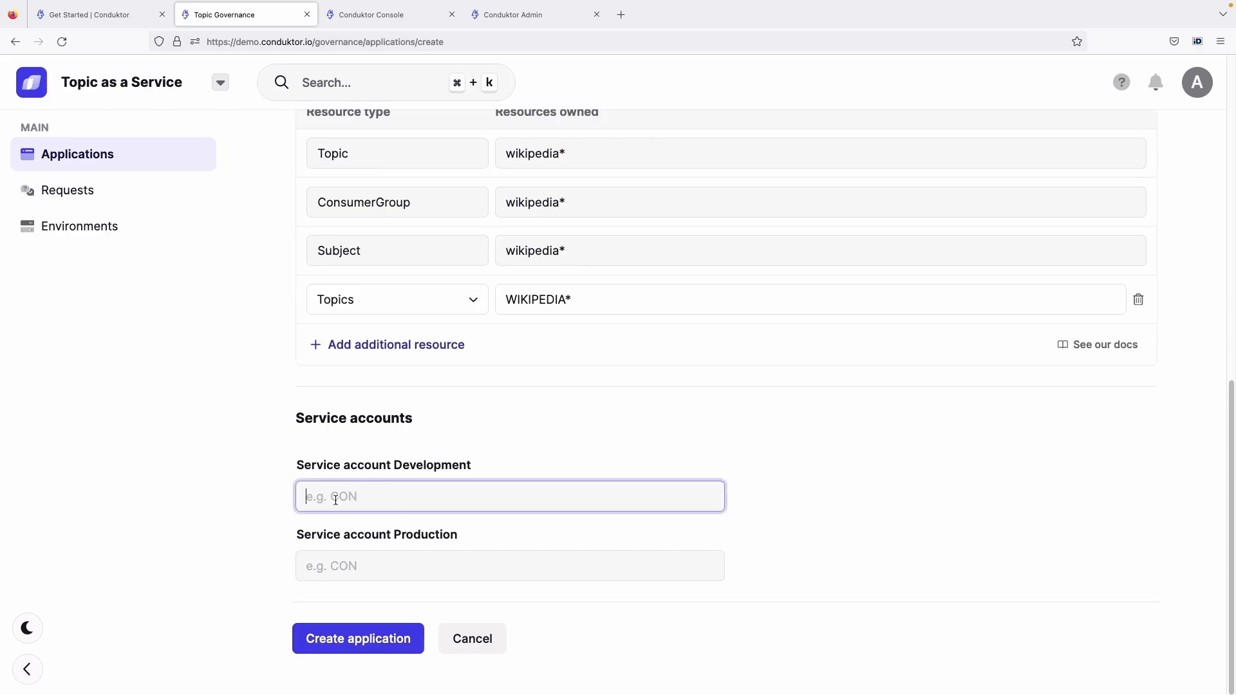
{"action": "double_click", "coordinate": [372, 468]}
{"action": "left_click_drag", "start_coordinate": [371, 468], "coordinate": [448, 472]}
{"action": "left_click", "coordinate": [404, 24]}
{"action": "left_click", "coordinate": [65, 299]}
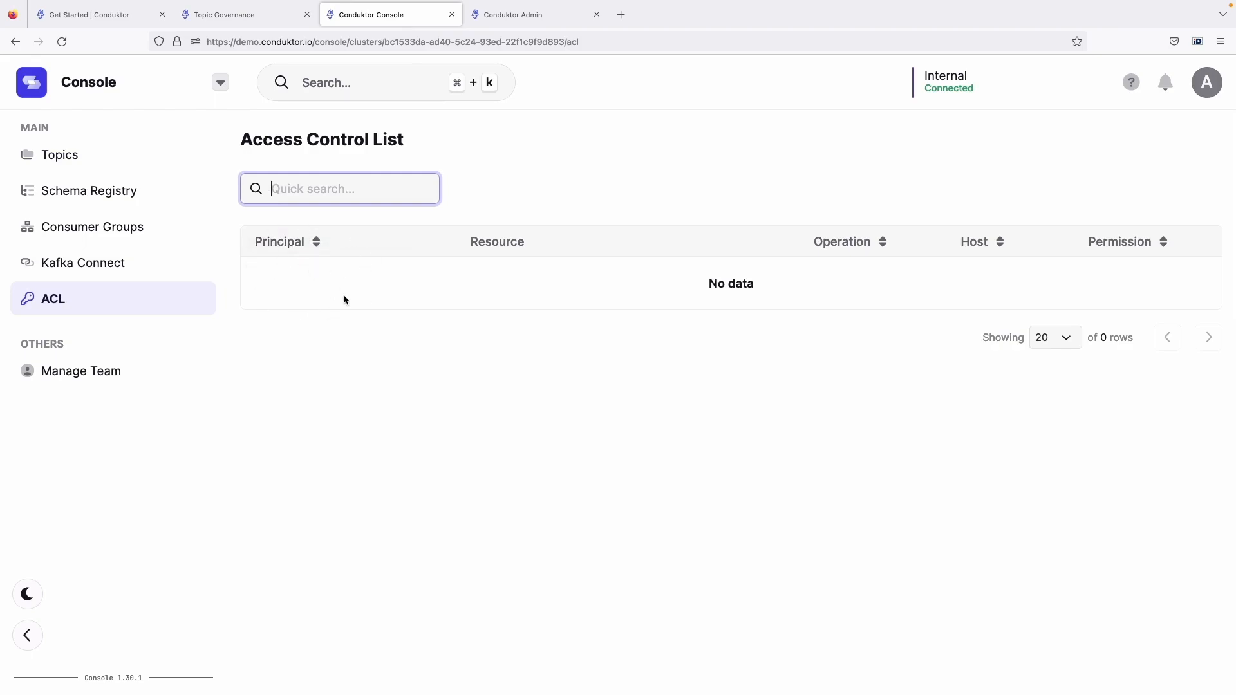
{"action": "left_click", "coordinate": [241, 18]}
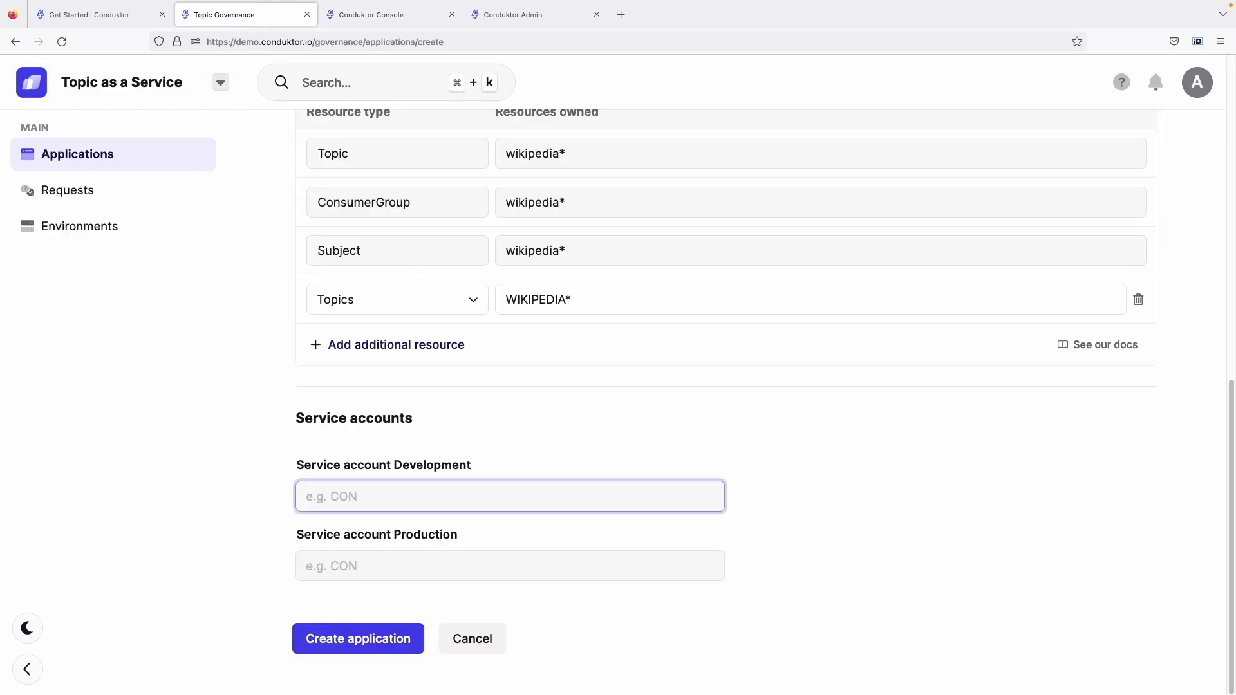
Set both the Development and Production service accounts to "wikipedia-app" and create the application
{"action": "type", "text": "wikipedia-app"}
{"action": "key", "text": "super+a"}
{"action": "key", "text": "super+c"}
{"action": "key", "text": "Tab"}
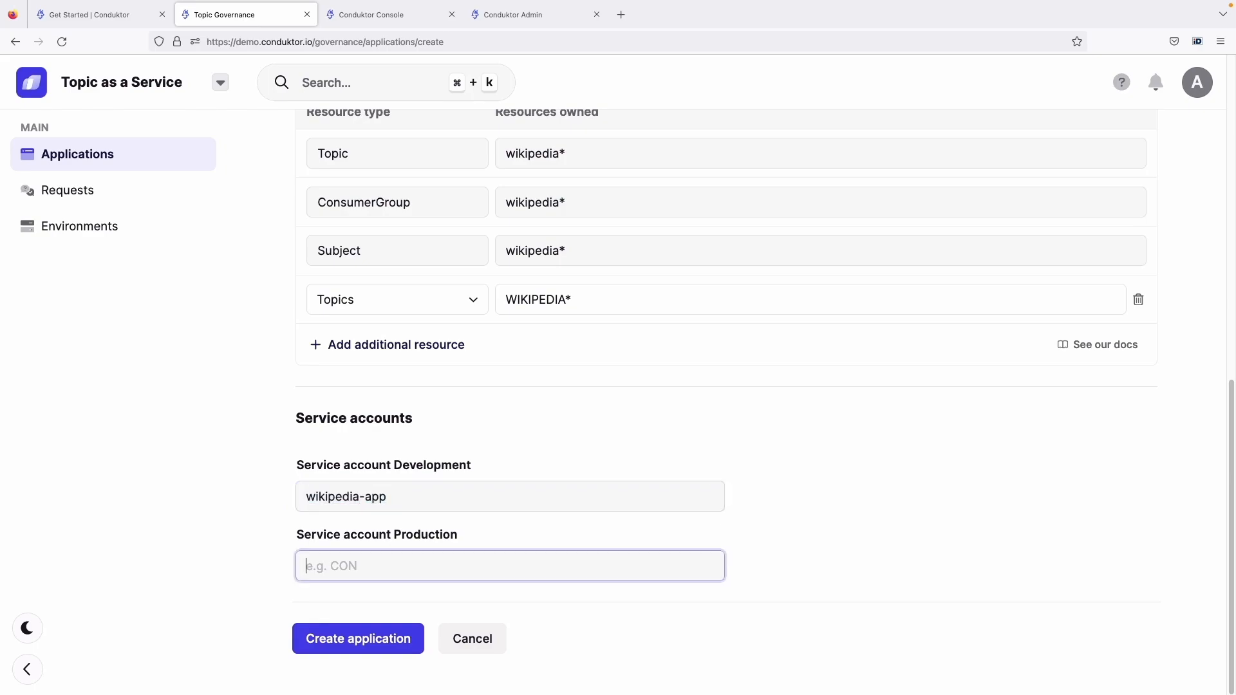
{"action": "key", "text": "super+v"}
{"action": "left_click", "coordinate": [335, 641]}
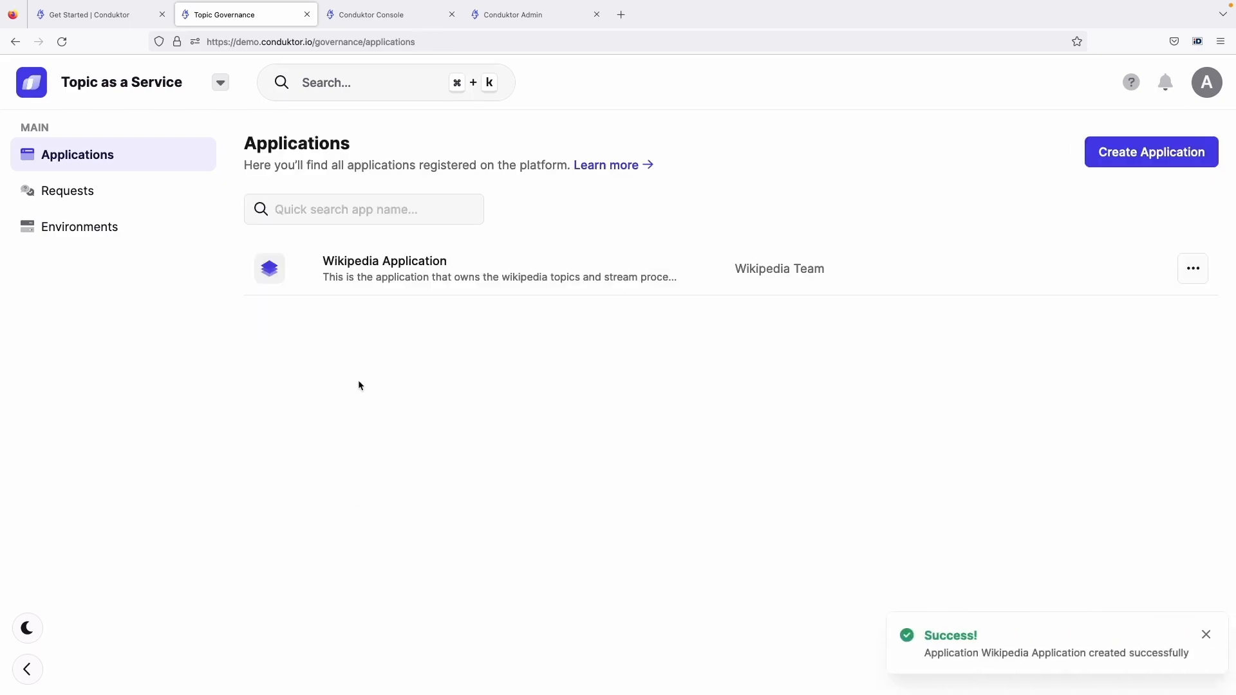
Open the Wikipedia Application and review its owned resources, external topic access, subscribed apps and access requests
{"action": "left_click", "coordinate": [409, 266]}
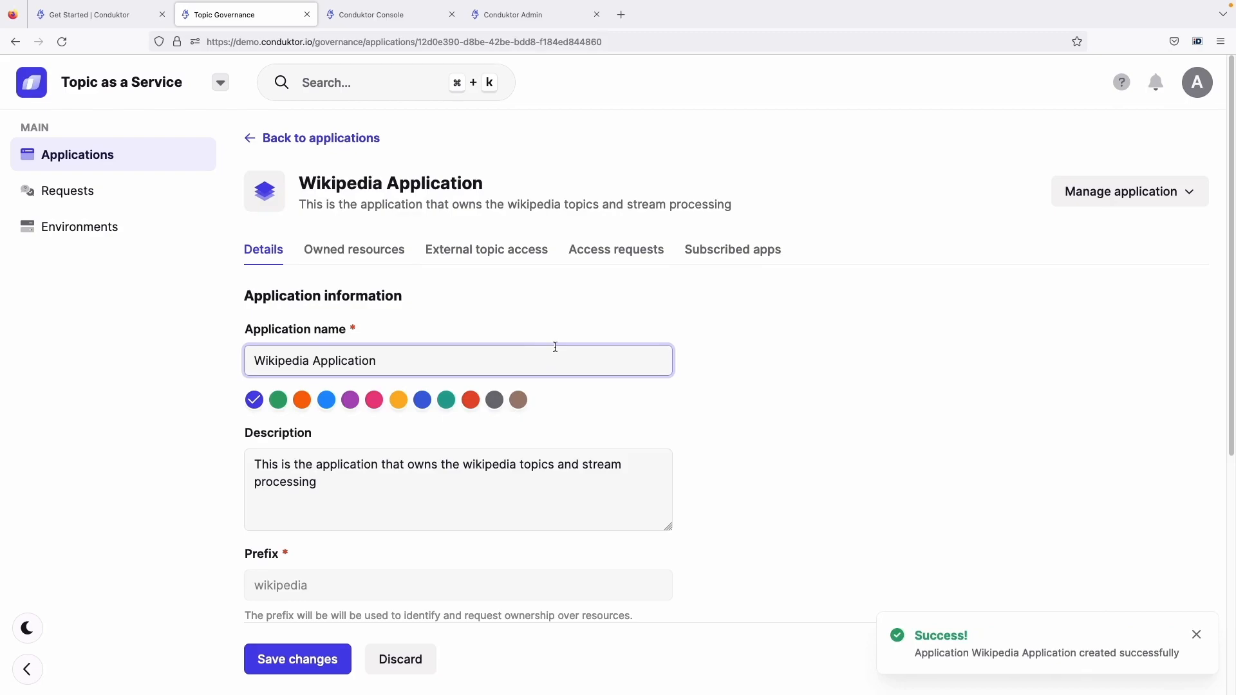
{"action": "left_click", "coordinate": [385, 256]}
{"action": "scroll", "coordinate": [386, 264], "scroll_direction": "down", "scroll_amount": 1}
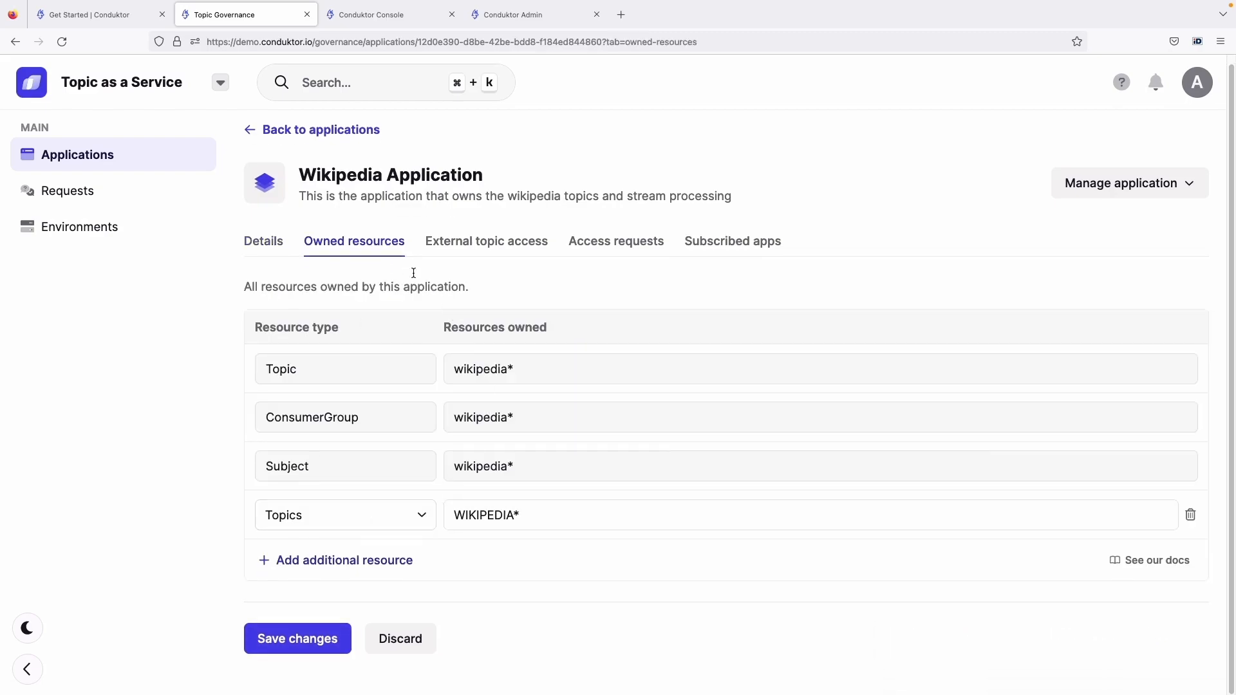
{"action": "left_click", "coordinate": [462, 243]}
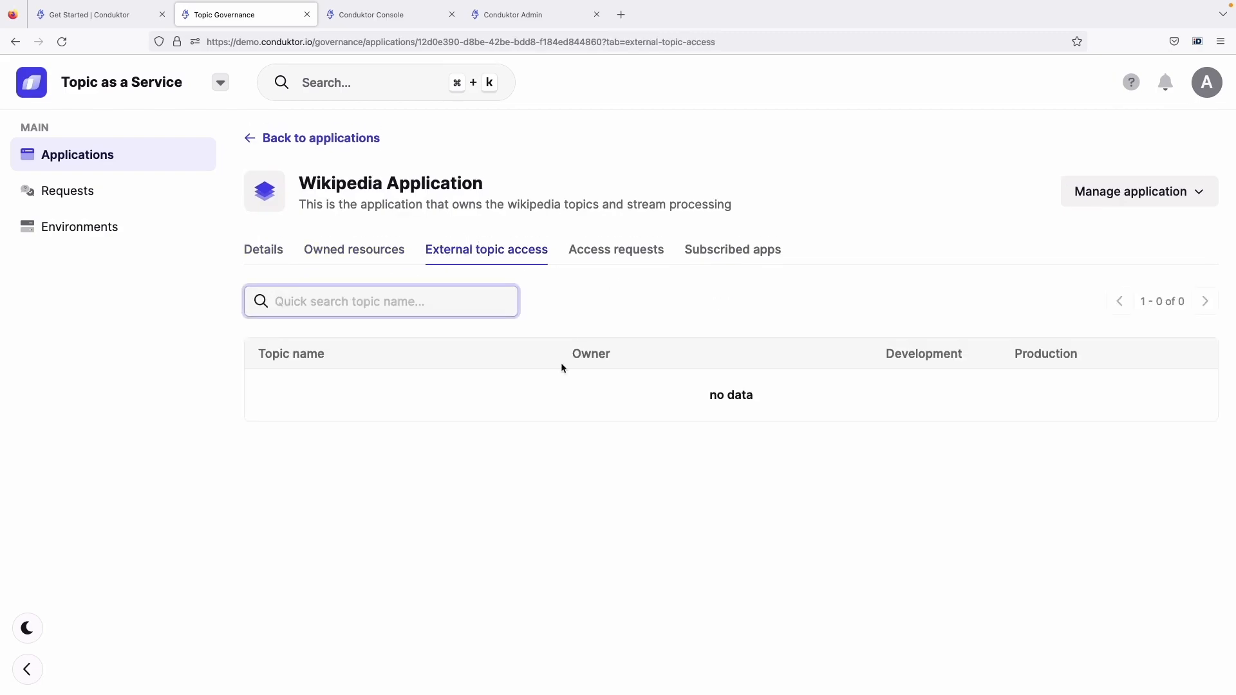
{"action": "left_click", "coordinate": [731, 250]}
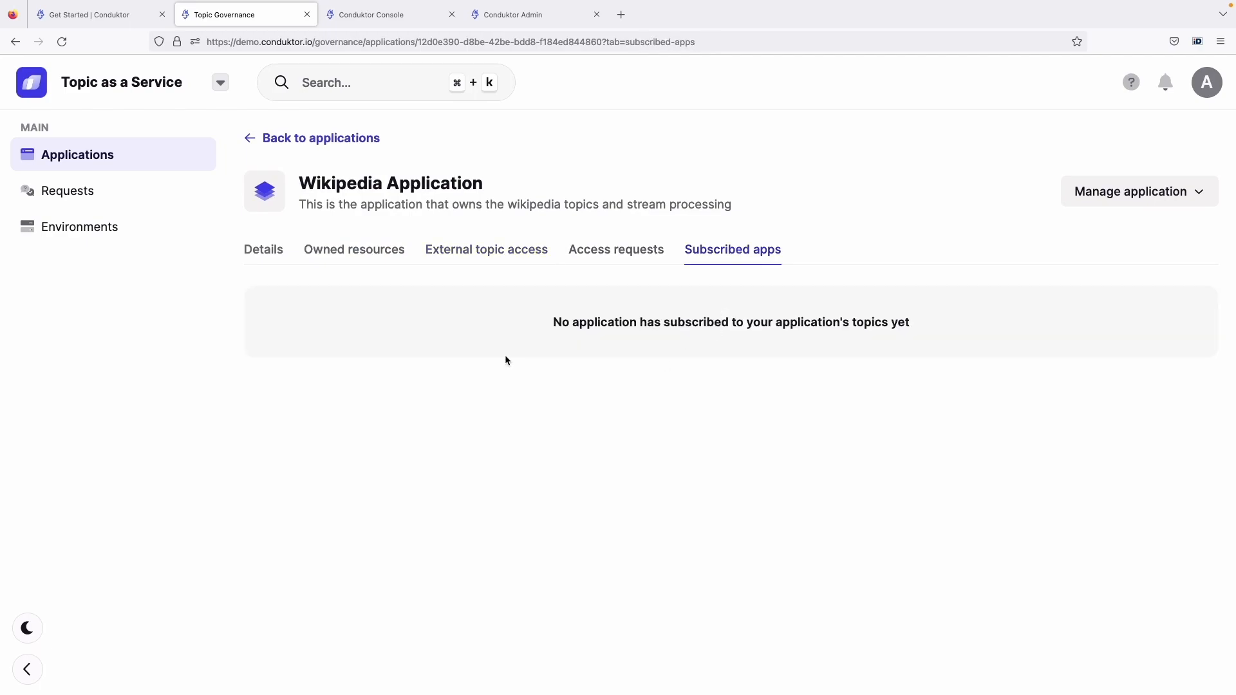
{"action": "left_click", "coordinate": [621, 255]}
{"action": "left_click", "coordinate": [380, 256]}
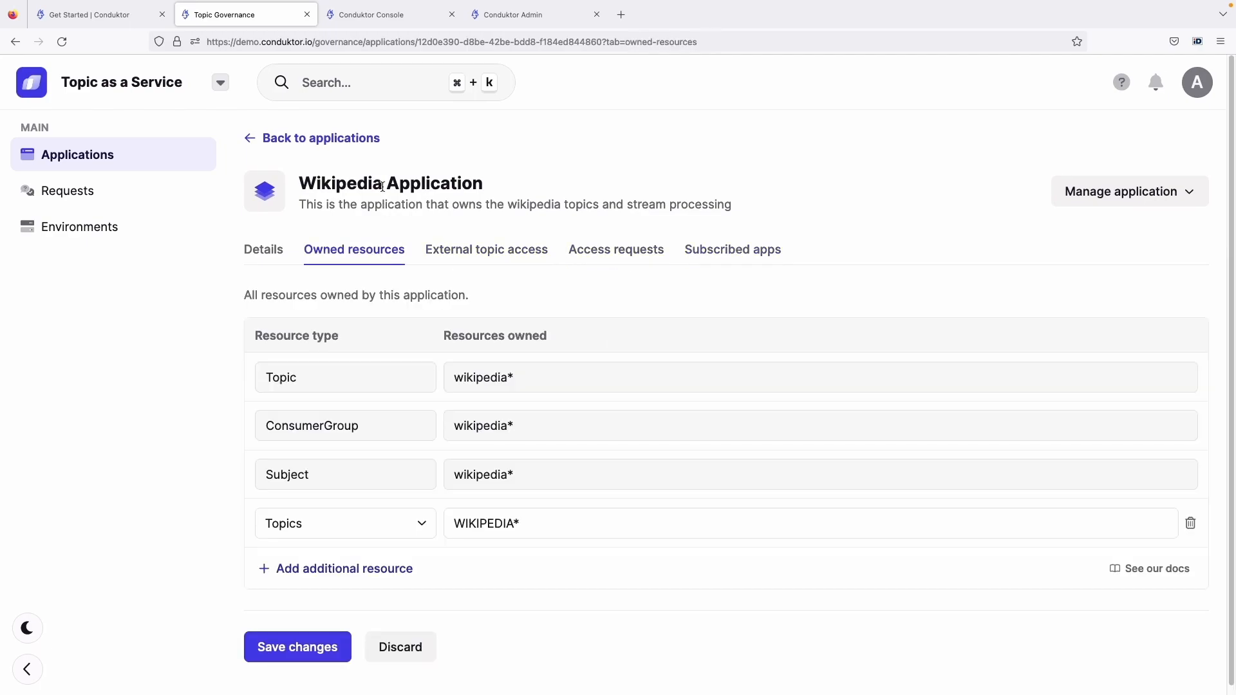
Examine the principals, prefixed resources and operations in the Console's access control list for the wikipedia-app service account
{"action": "left_click", "coordinate": [388, 21]}
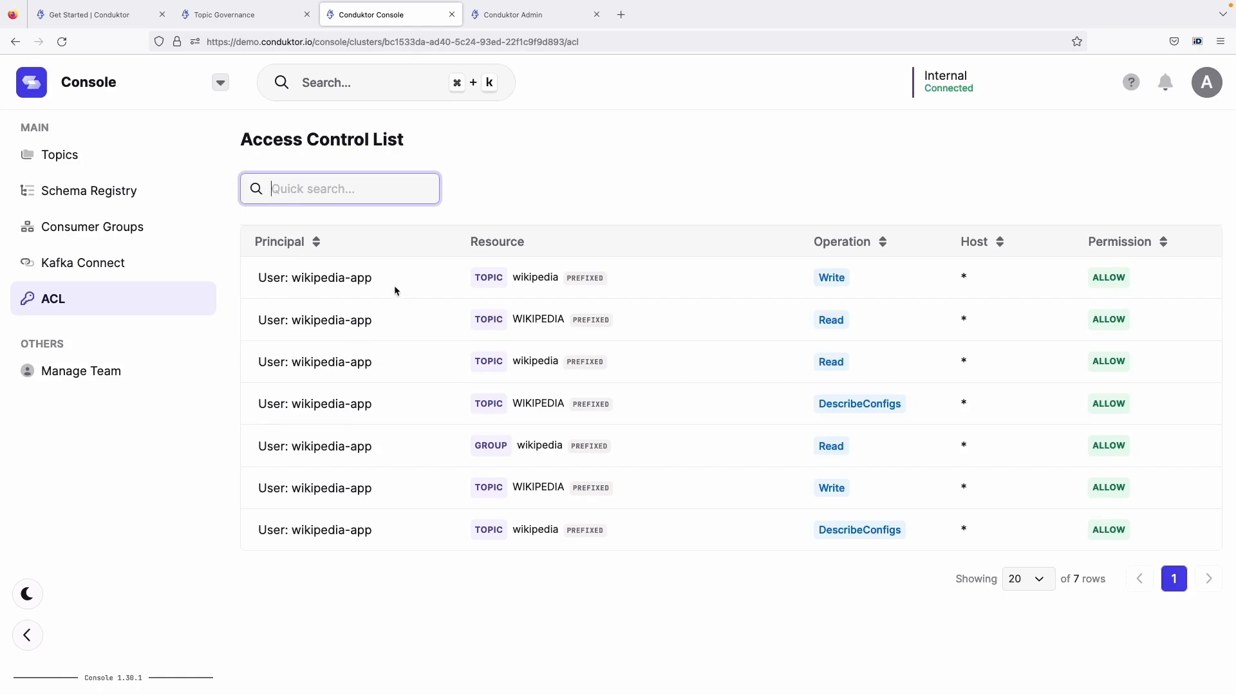
{"action": "left_click_drag", "start_coordinate": [373, 280], "coordinate": [313, 282]}
{"action": "left_click", "coordinate": [306, 287]}
{"action": "triple_click", "coordinate": [538, 279]}
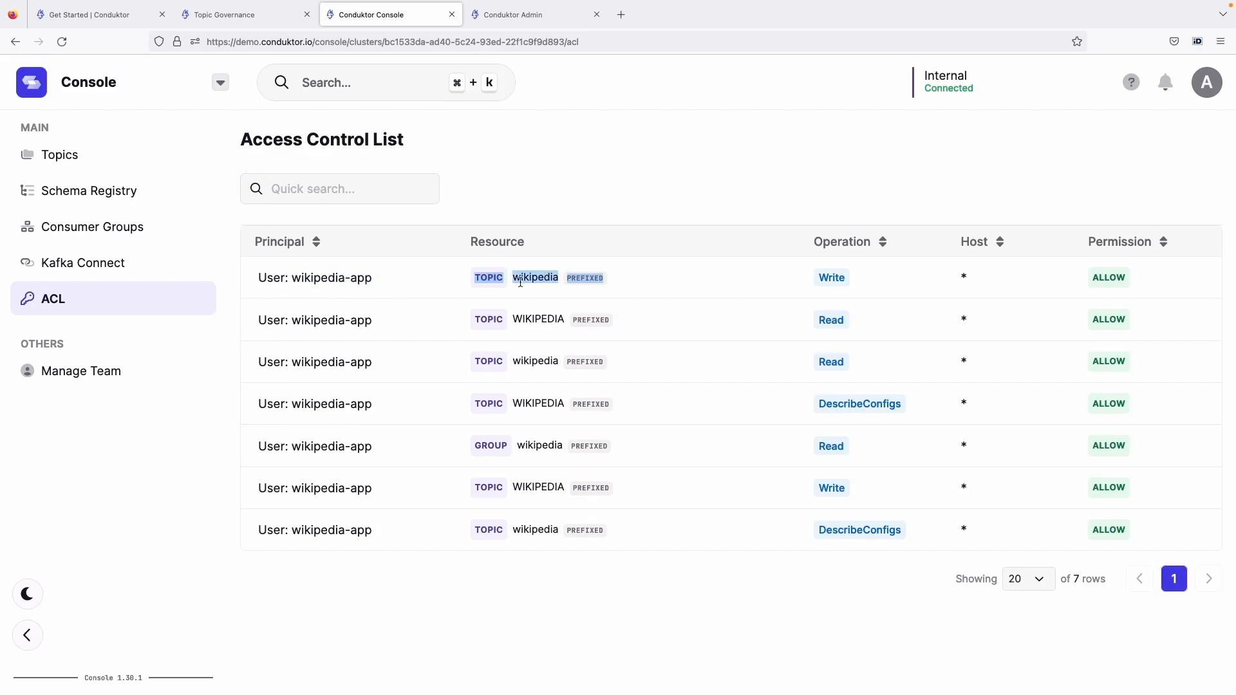
{"action": "left_click", "coordinate": [541, 280]}
{"action": "double_click", "coordinate": [587, 280]}
{"action": "left_click", "coordinate": [588, 280]}
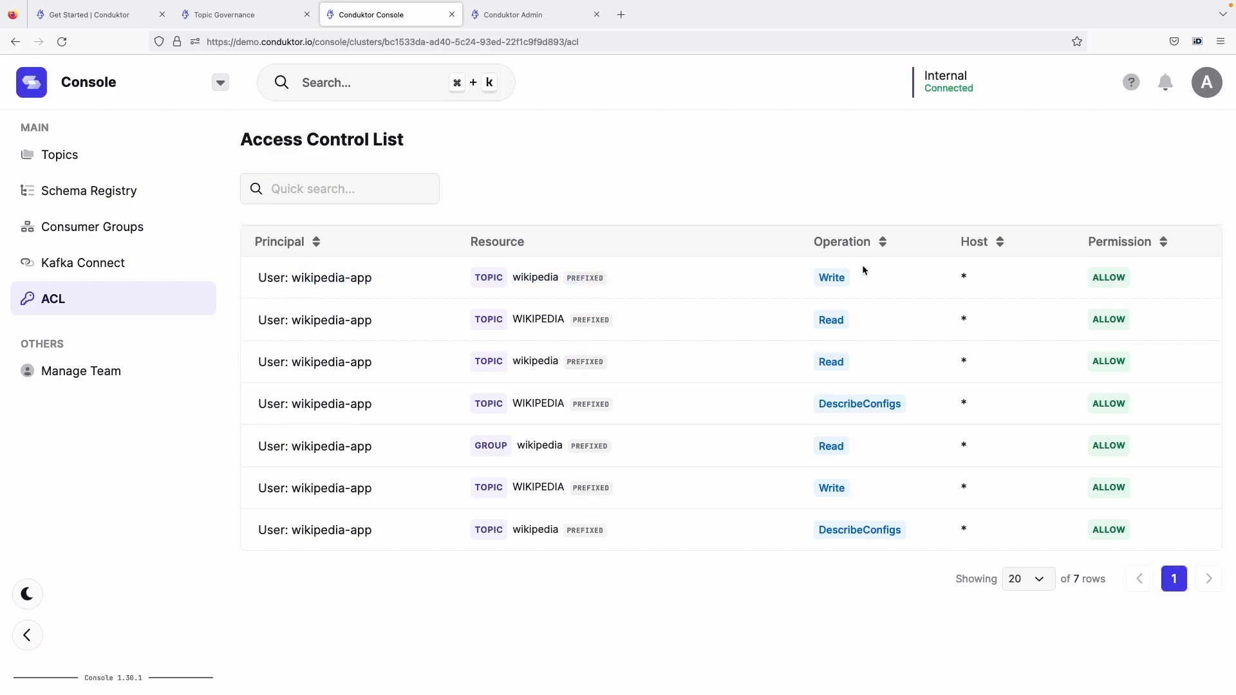
{"action": "double_click", "coordinate": [828, 277]}
{"action": "left_click", "coordinate": [578, 319]}
{"action": "triple_click", "coordinate": [553, 319]}
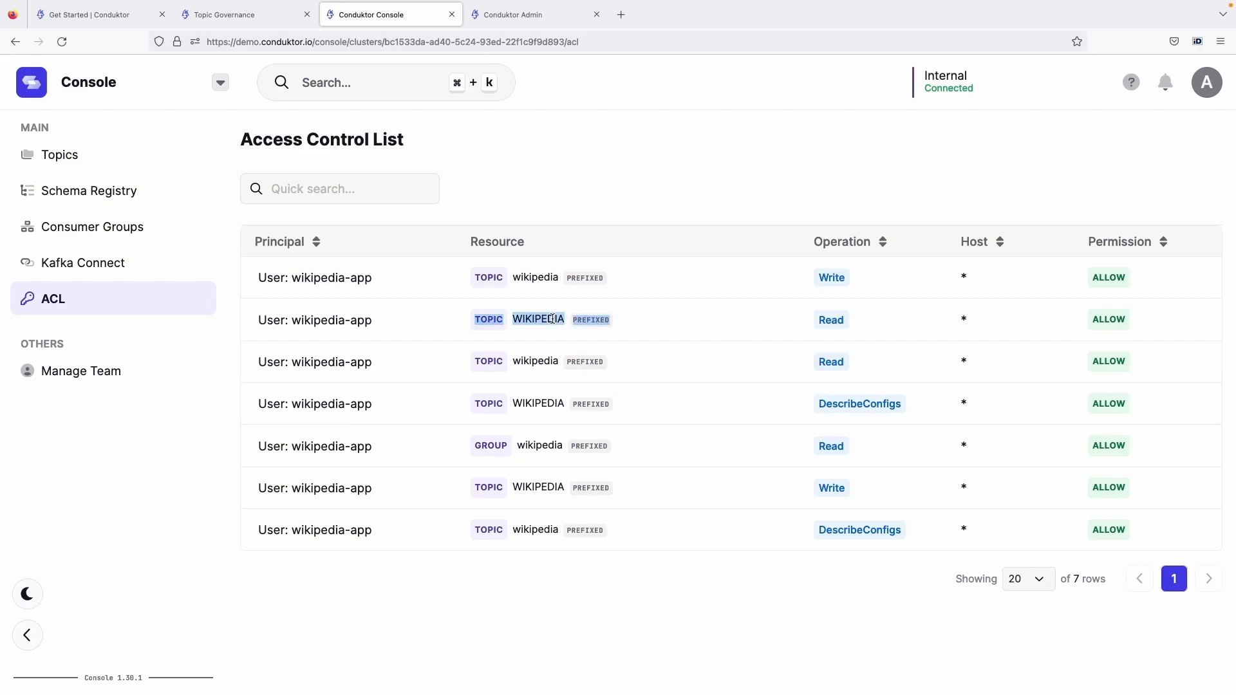
{"action": "left_click", "coordinate": [556, 324]}
{"action": "left_click_drag", "start_coordinate": [523, 320], "coordinate": [567, 321]}
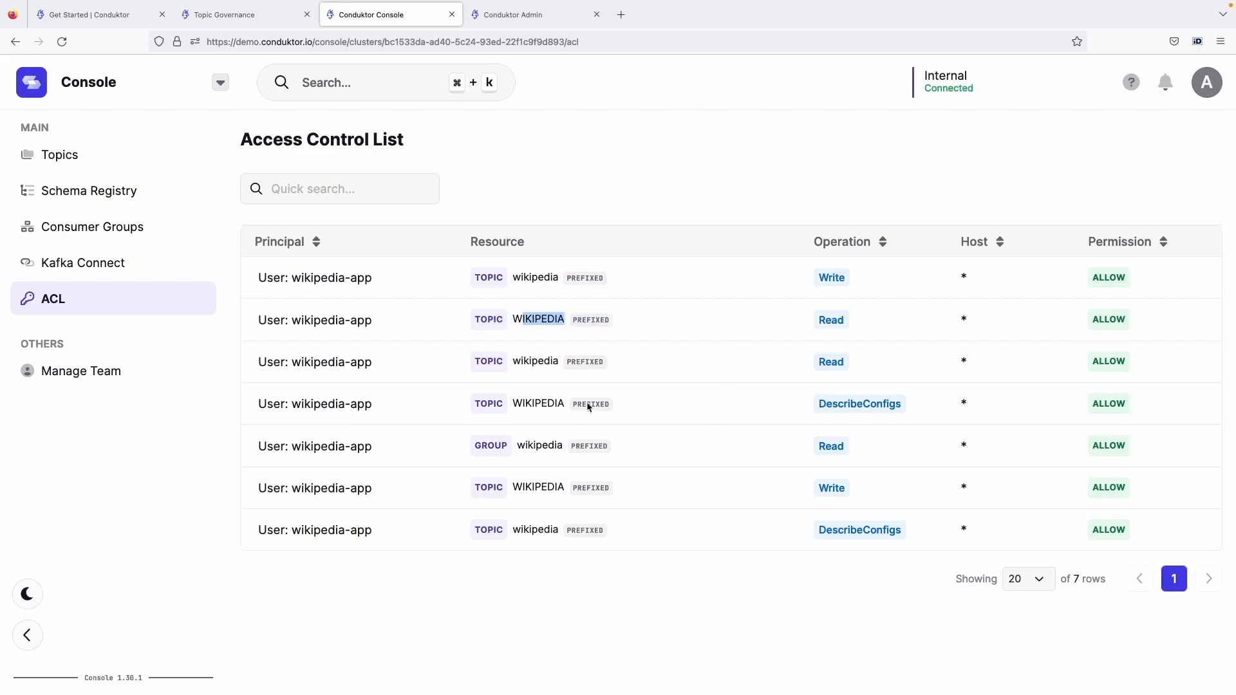
{"action": "left_click", "coordinate": [588, 403]}
Go back to the list of applications and compare it once more with the Console's access control list
{"action": "left_click", "coordinate": [237, 25]}
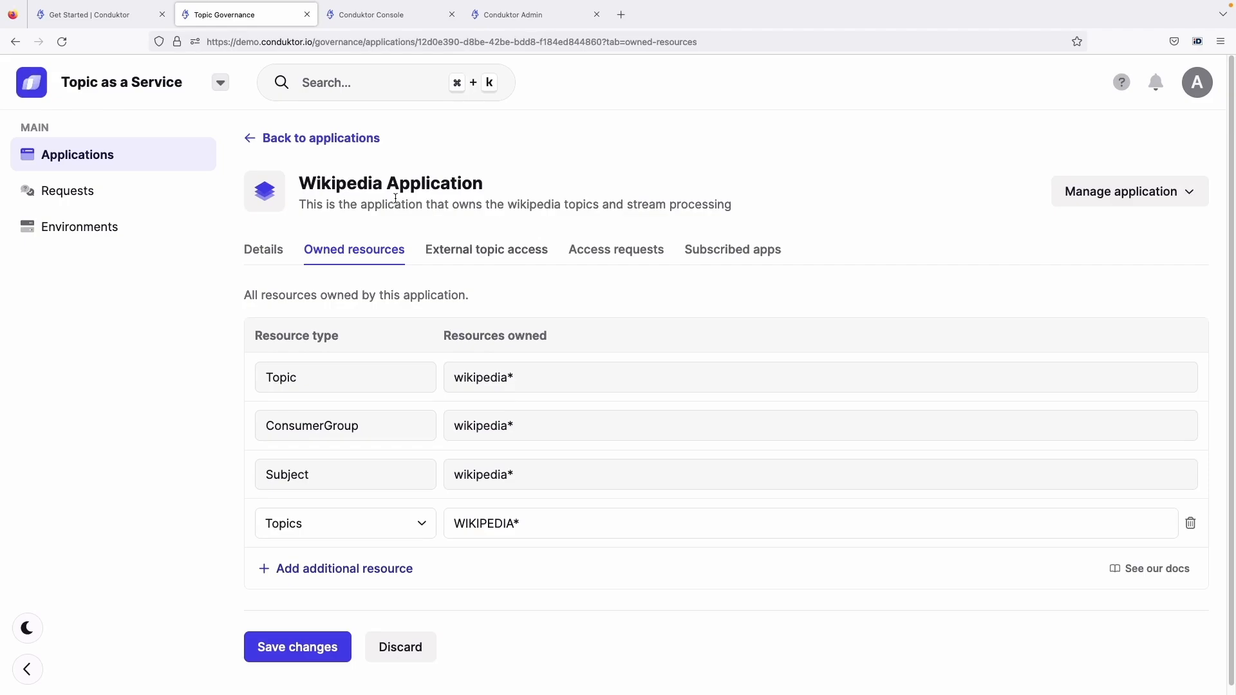
{"action": "left_click", "coordinate": [351, 140]}
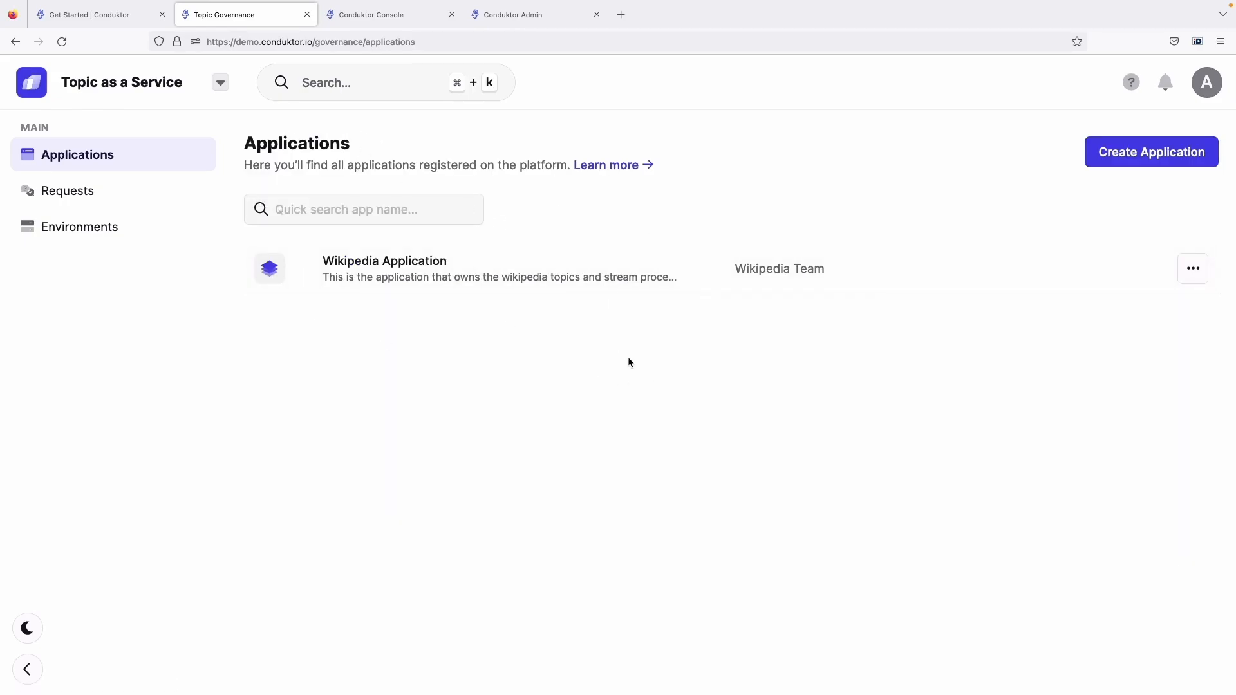
{"action": "key", "text": "ctrl+Tab"}
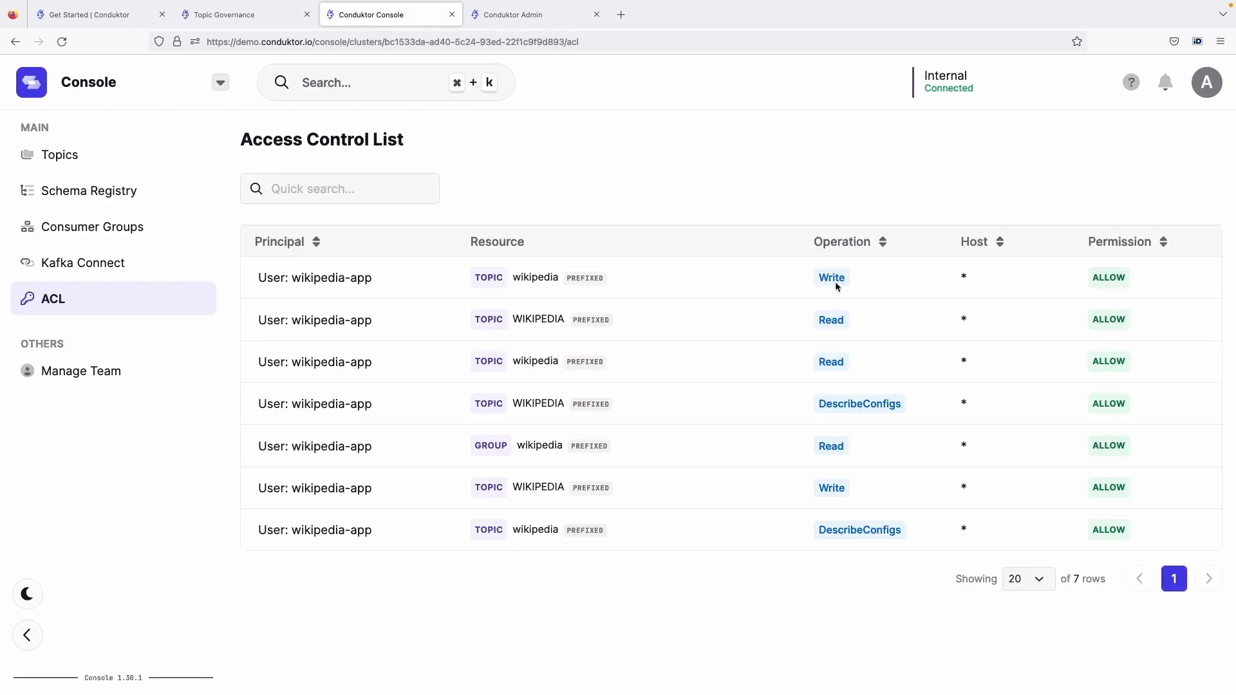
{"action": "key", "text": "ctrl+shift+Tab"}
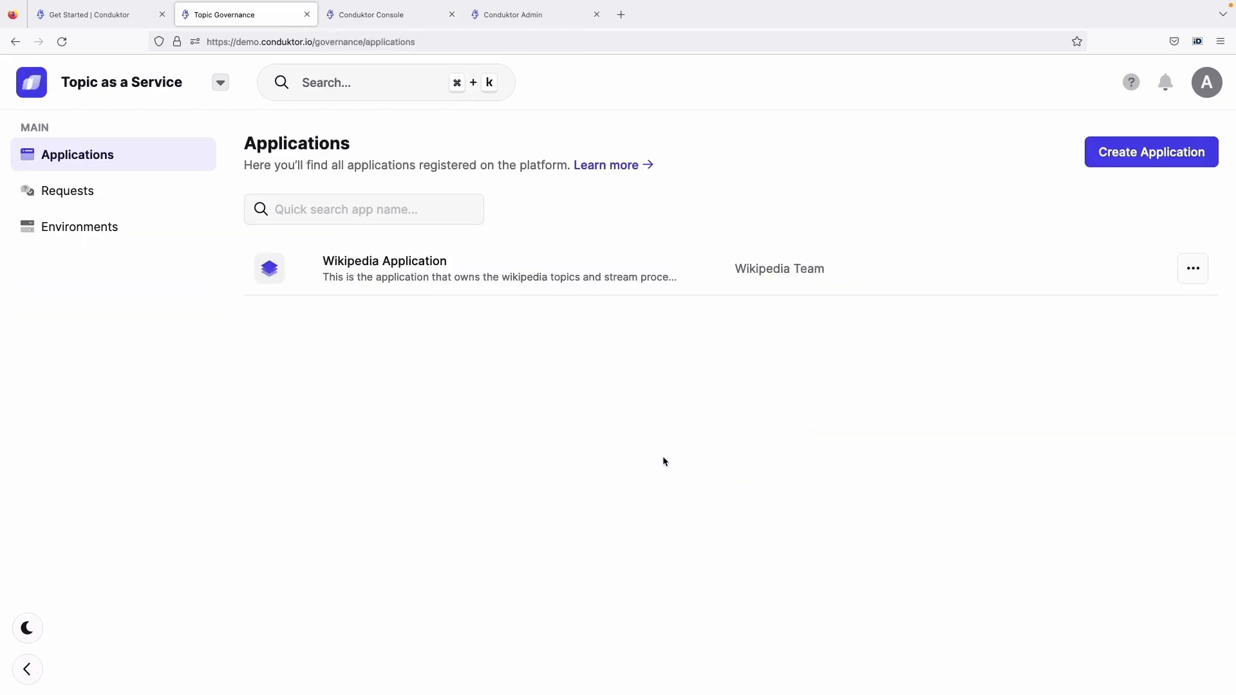
Start creating a second application and name it "Business Intelligence Application"
{"action": "left_click", "coordinate": [1129, 161]}
{"action": "type", "text": "Bus"}
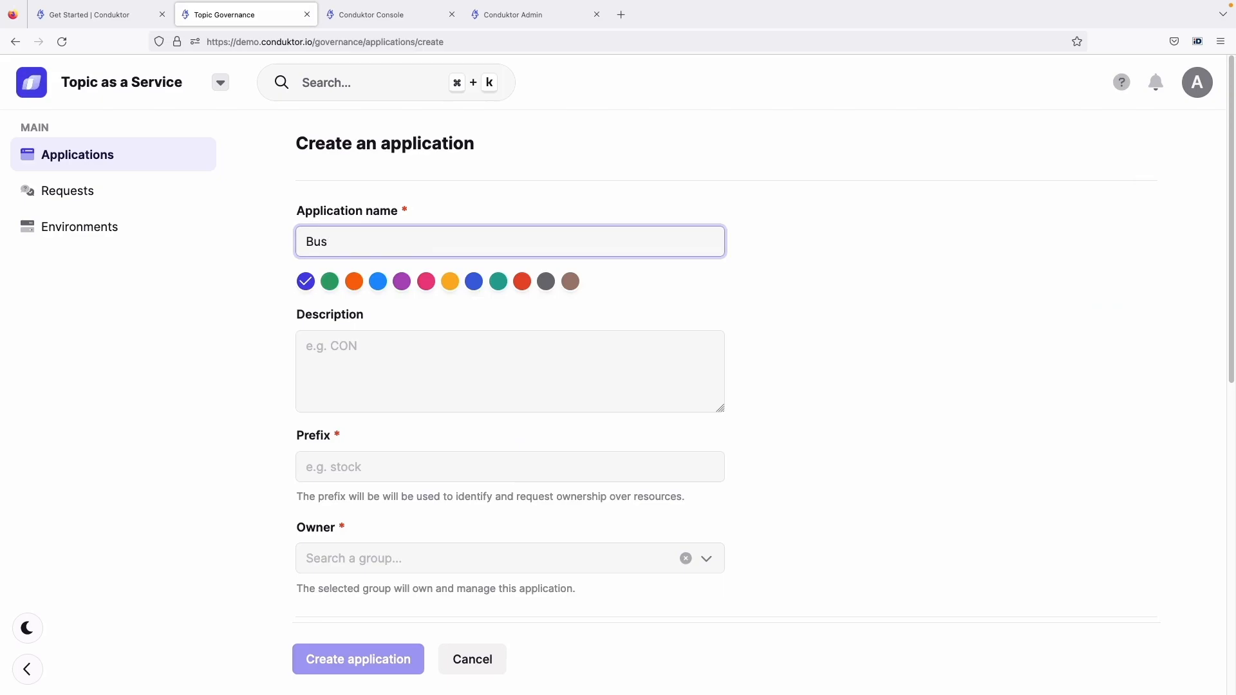
{"action": "type", "text": "iness Intelligence APpl"}
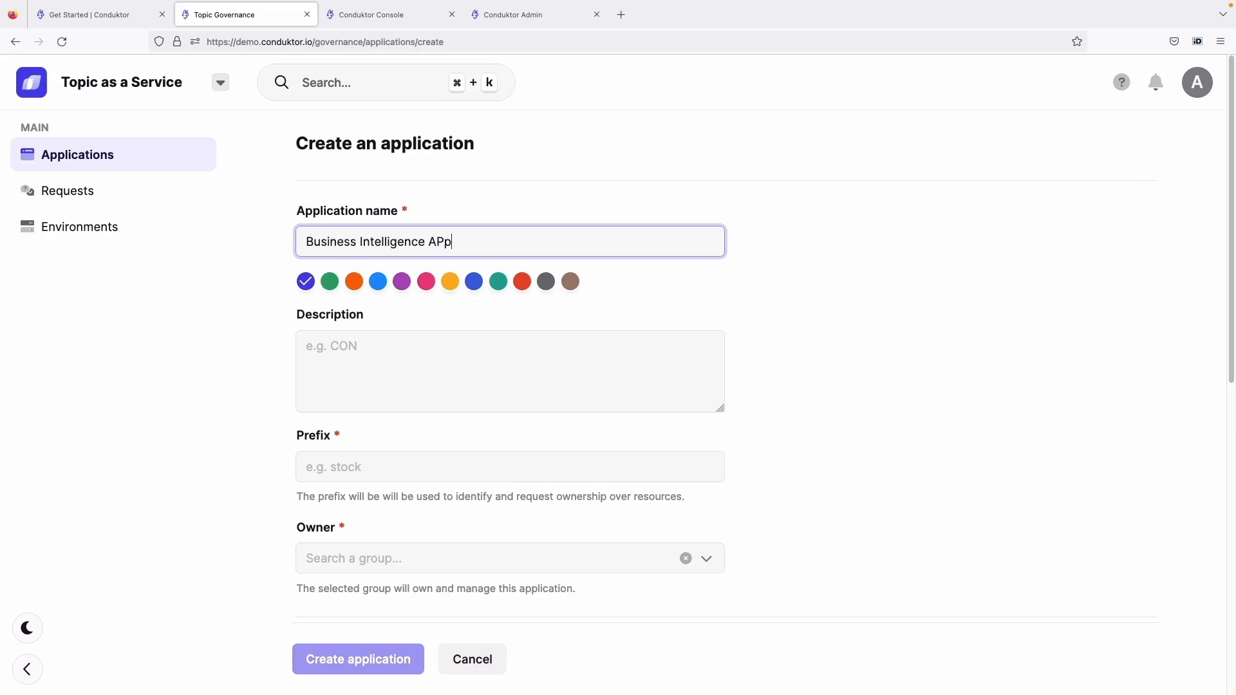
{"action": "key", "text": "BackSpace"}
{"action": "key", "text": "BackSpace"}
{"action": "key", "text": "BackSpace"}
{"action": "type", "text": "pplicarion"}
{"action": "key", "text": "BackSpace"}
{"action": "key", "text": "BackSpace"}
{"action": "key", "text": "BackSpace"}
{"action": "type", "text": "on"}
{"action": "left_click", "coordinate": [653, 342]}
{"action": "scroll", "coordinate": [649, 342], "scroll_direction": "down", "scroll_amount": 3}
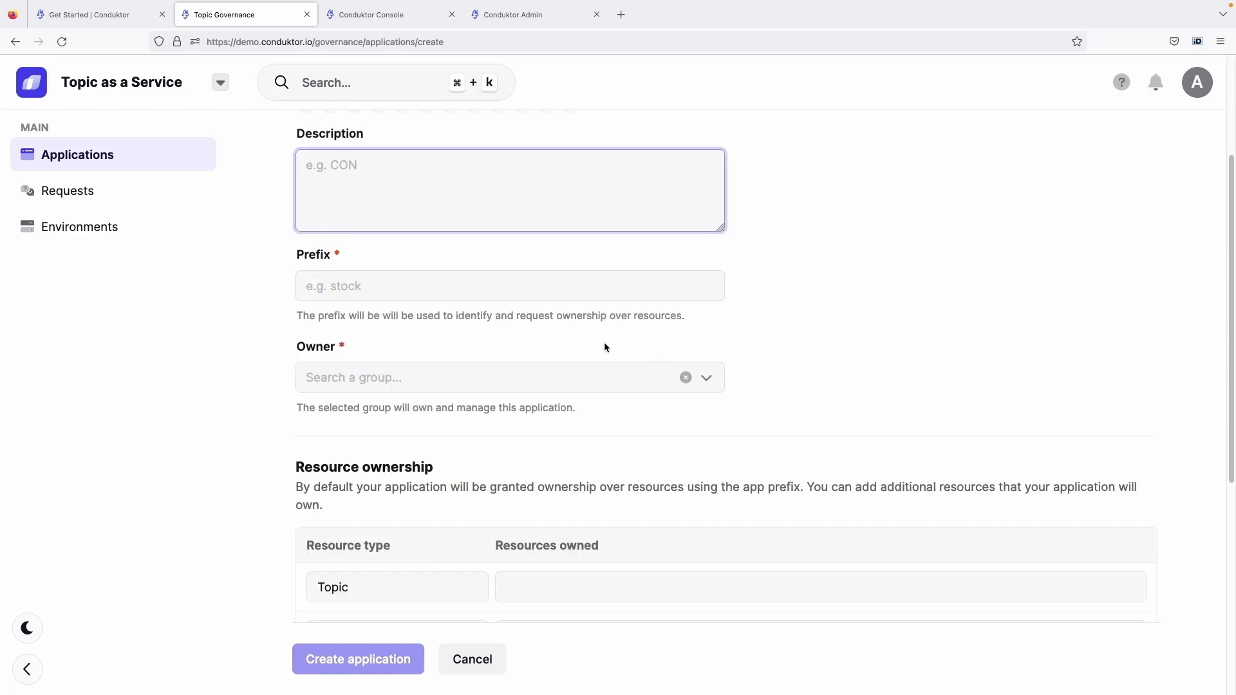
Set the new application's prefix to "business-intelligence"
{"action": "left_click", "coordinate": [577, 292]}
{"action": "scroll", "coordinate": [572, 302], "scroll_direction": "up", "scroll_amount": 3}
{"action": "type", "text": "b"}
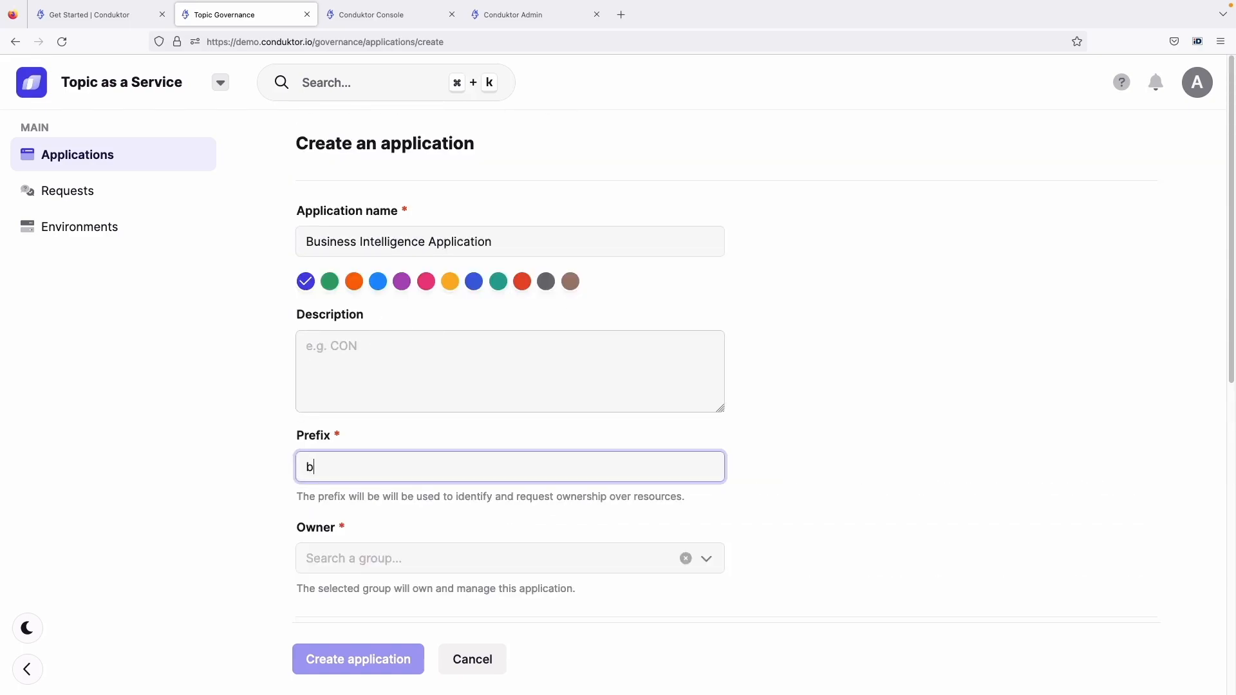
{"action": "type", "text": "usiness-intelligence"}
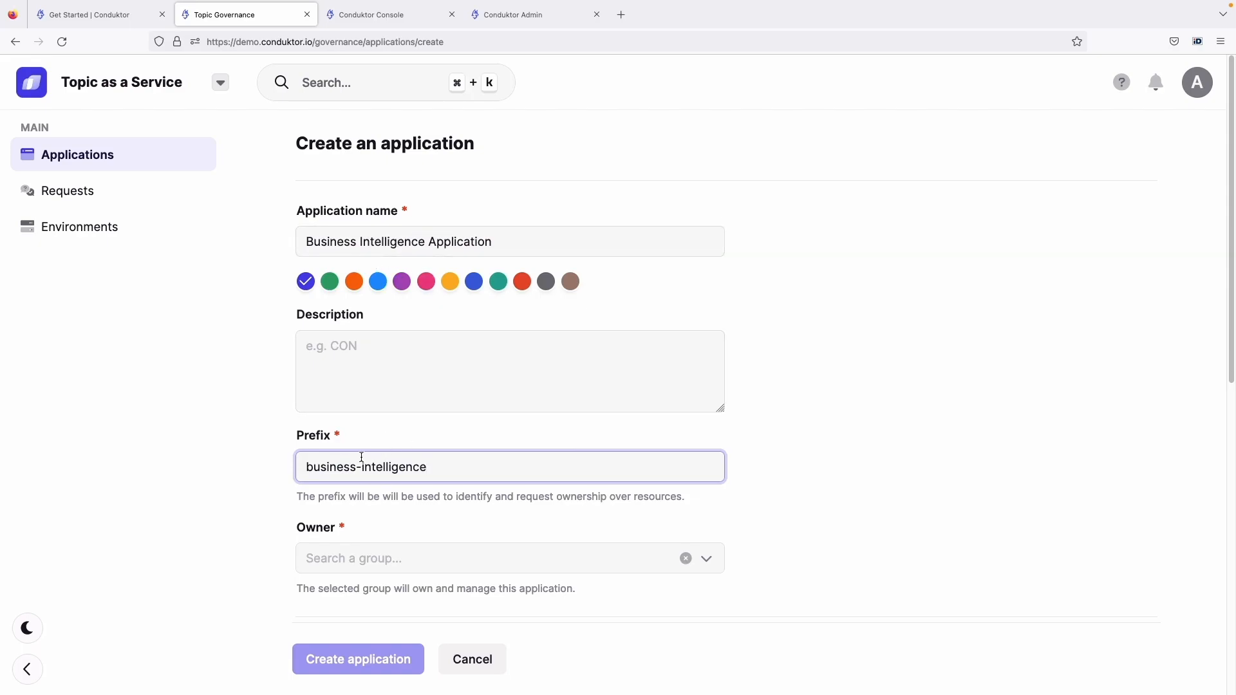
{"action": "scroll", "coordinate": [372, 454], "scroll_direction": "down", "scroll_amount": 3}
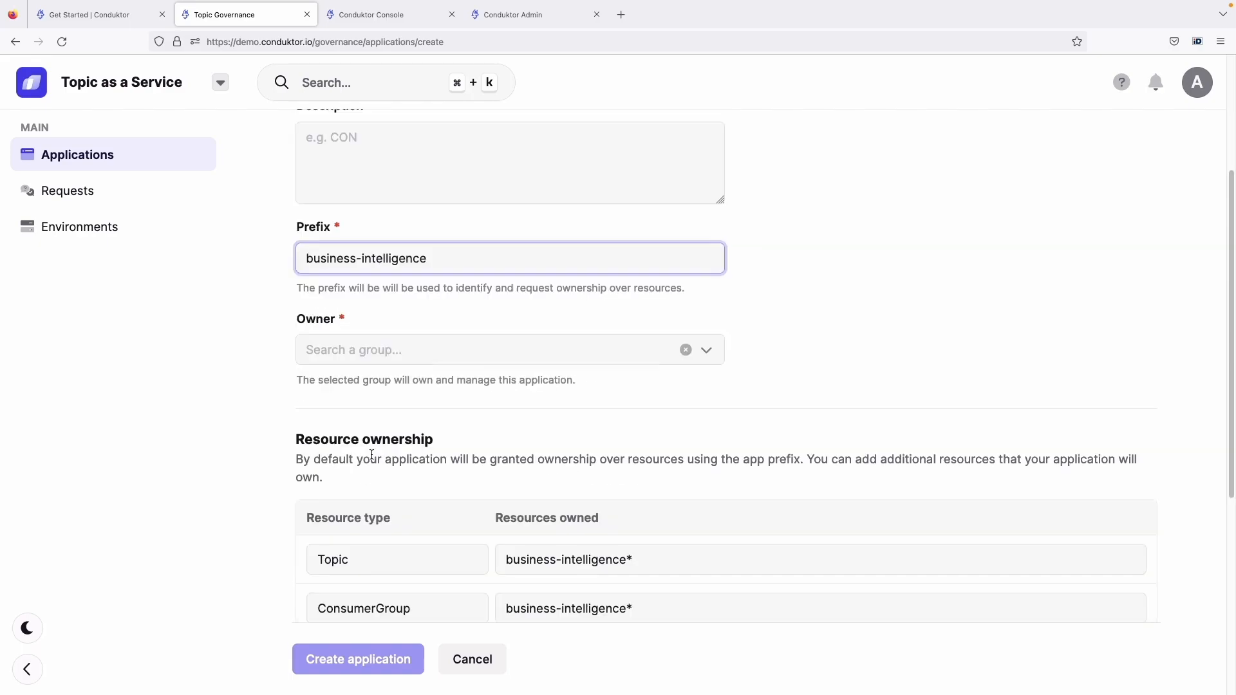
Create a new group named "BI Team" as the owner of the Business Intelligence Application
{"action": "left_click", "coordinate": [427, 350]}
{"action": "scroll", "coordinate": [447, 390], "scroll_direction": "up", "scroll_amount": 3}
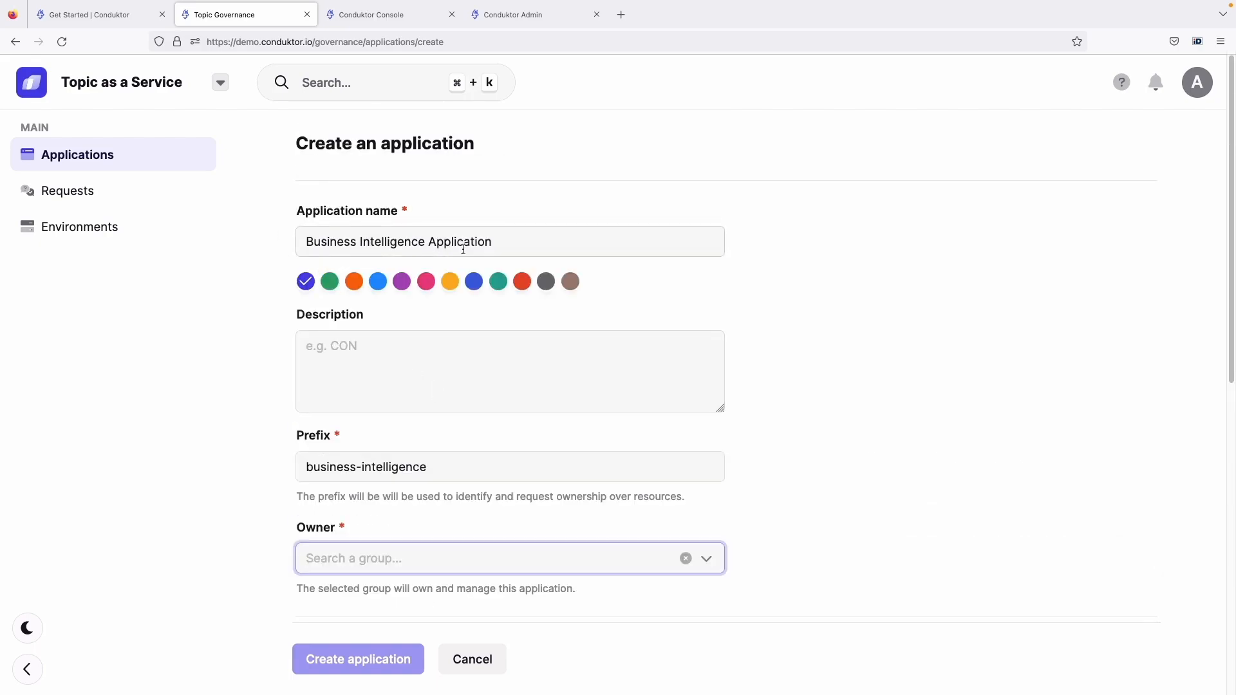
{"action": "scroll", "coordinate": [585, 420], "scroll_direction": "down", "scroll_amount": 1}
{"action": "left_click", "coordinate": [704, 509]}
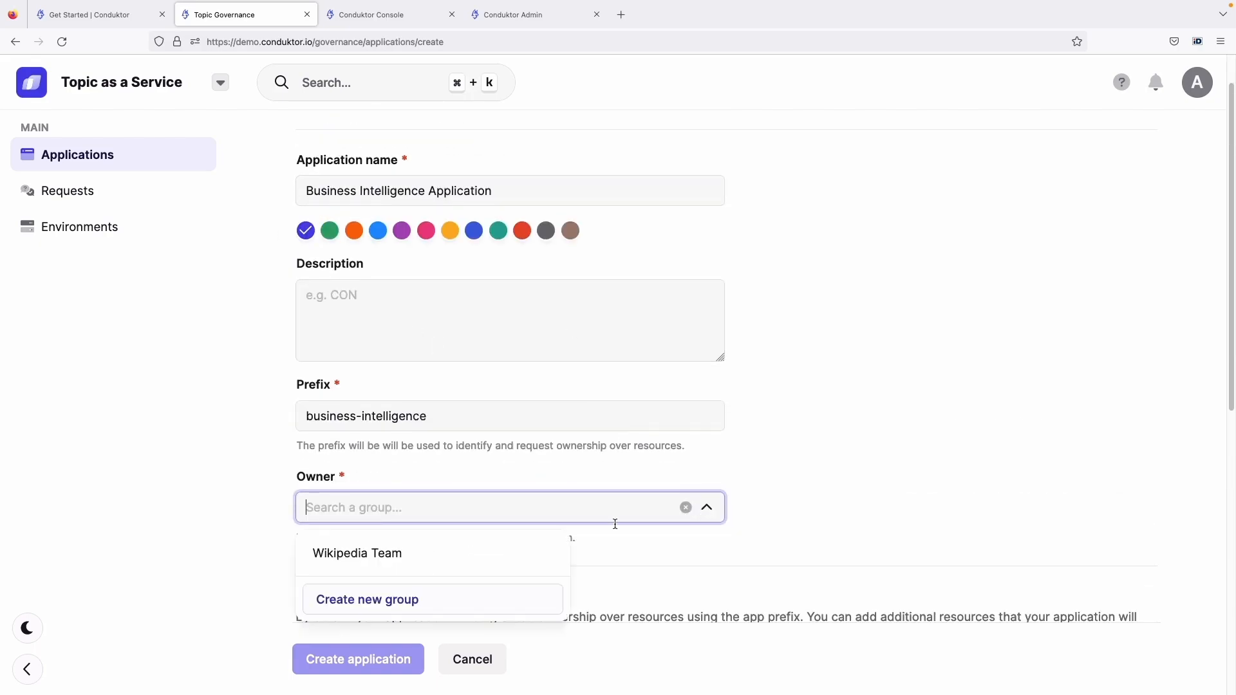
{"action": "scroll", "coordinate": [615, 525], "scroll_direction": "down", "scroll_amount": 1}
{"action": "left_click", "coordinate": [454, 560]}
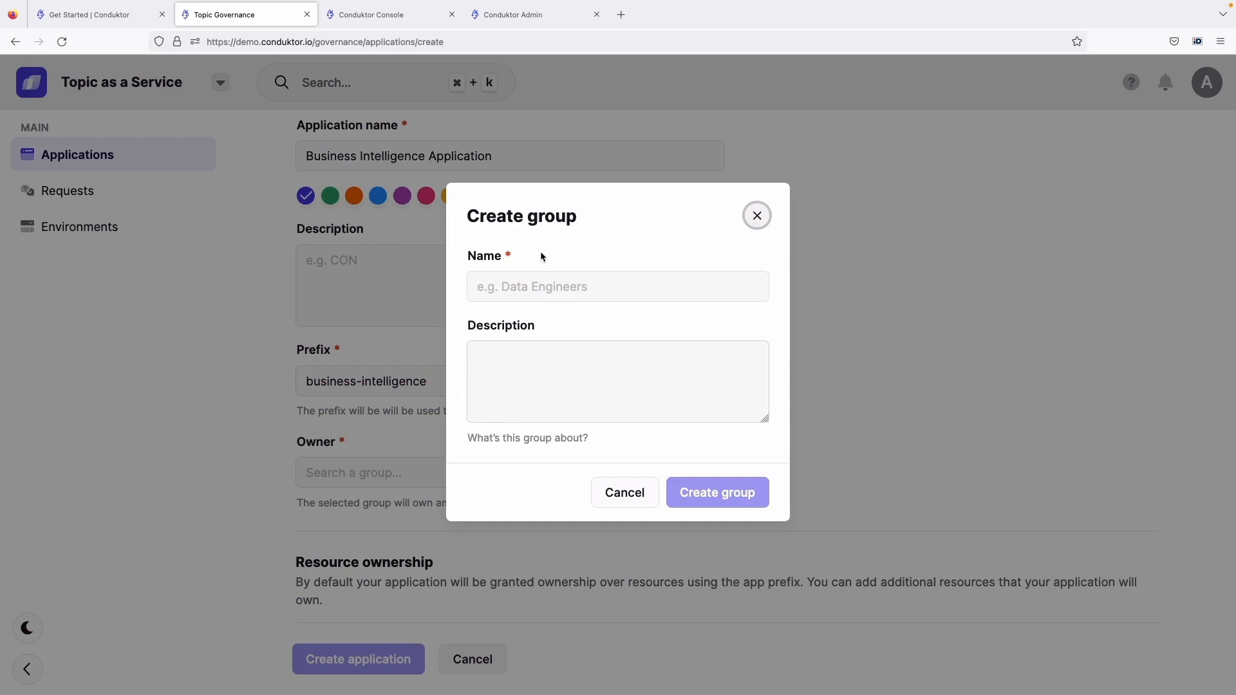
{"action": "left_click", "coordinate": [548, 283]}
{"action": "type", "text": "BI Team"}
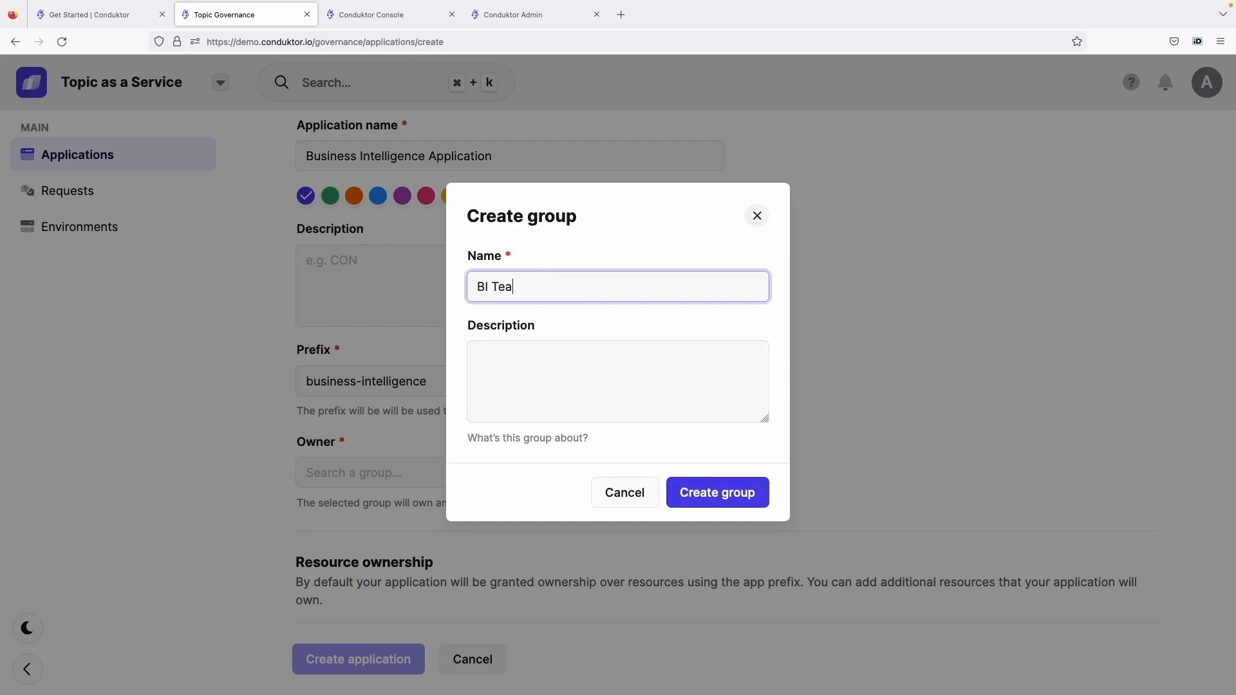
{"action": "key", "text": "Return"}
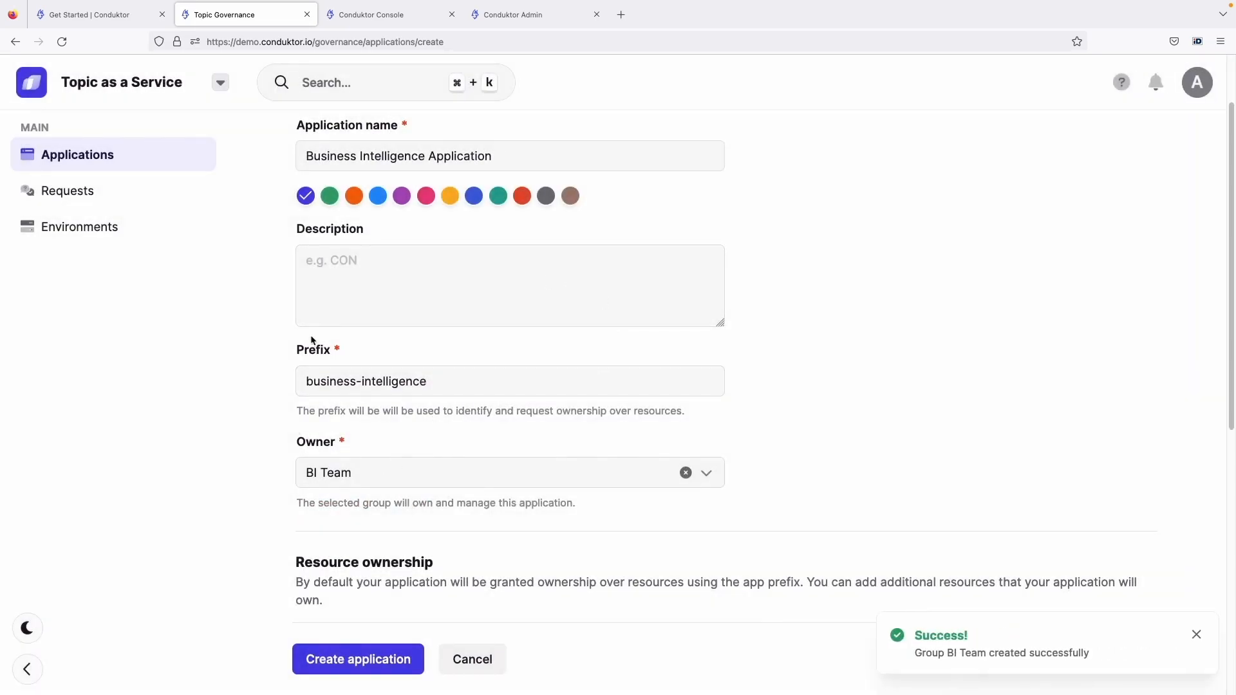
Give the application the green colour and review the topic, consumer group and subject ownership derived from its prefix
{"action": "left_click_drag", "start_coordinate": [384, 158], "coordinate": [504, 139]}
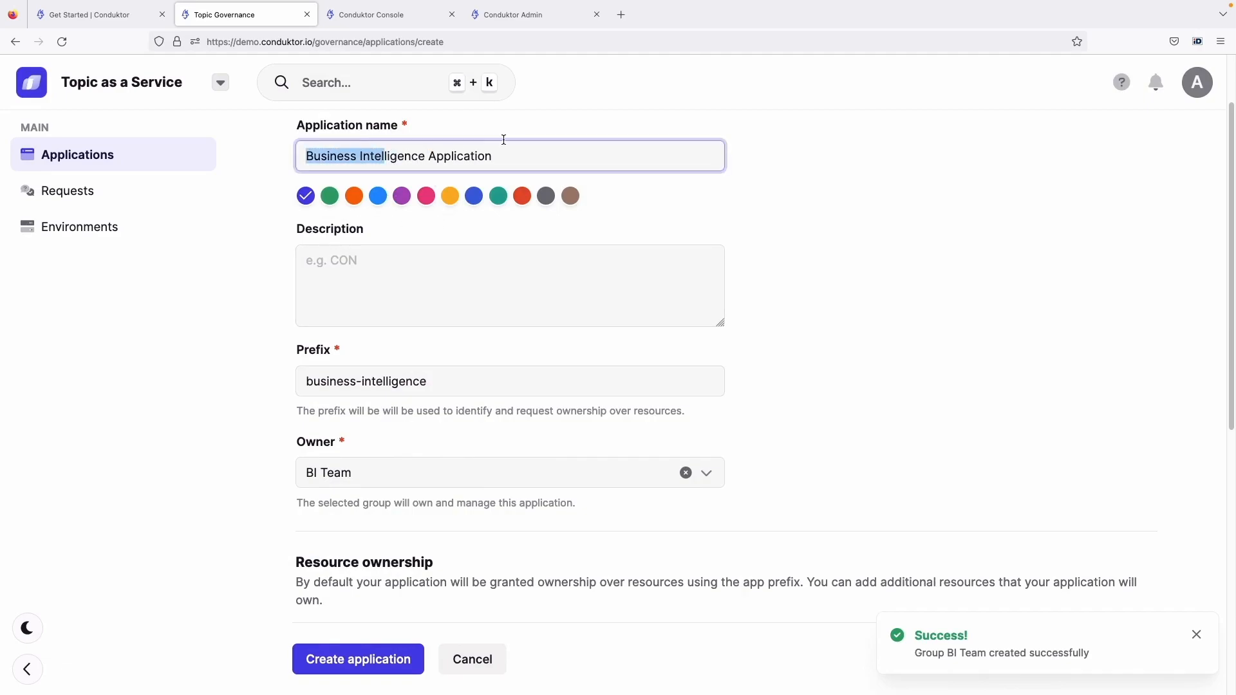
{"action": "left_click", "coordinate": [511, 155]}
{"action": "left_click", "coordinate": [333, 197]}
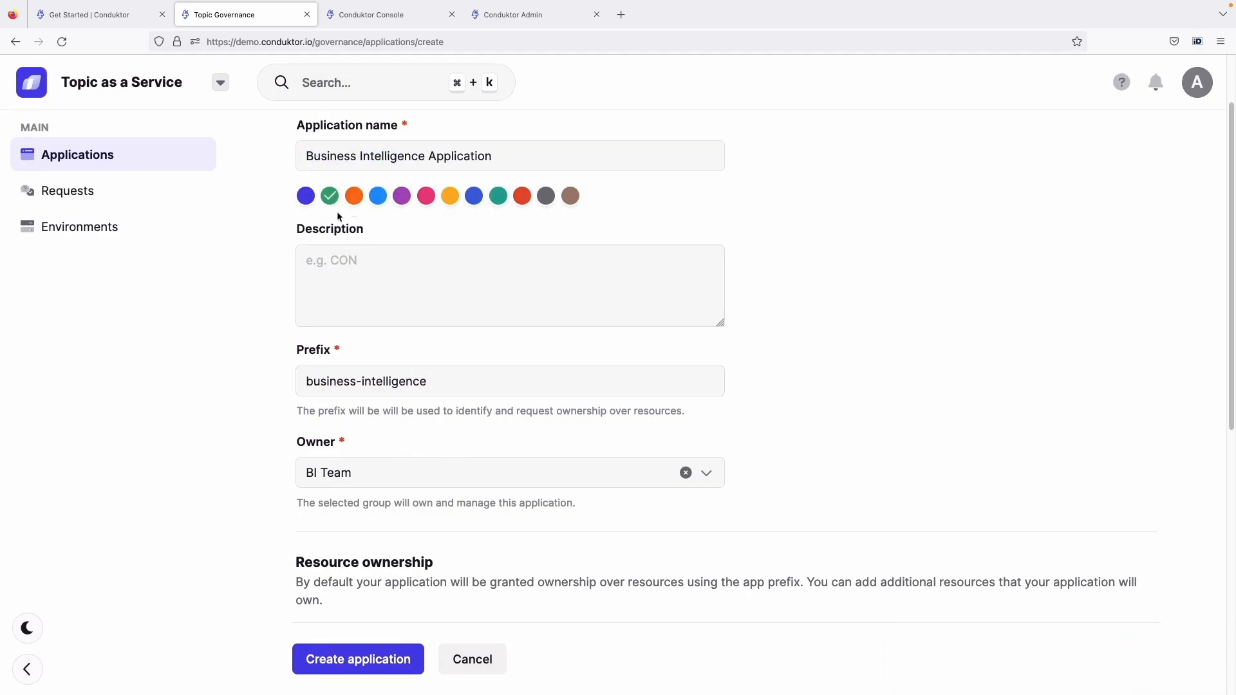
{"action": "scroll", "coordinate": [430, 353], "scroll_direction": "down", "scroll_amount": 4}
{"action": "scroll", "coordinate": [430, 356], "scroll_direction": "down", "scroll_amount": 1}
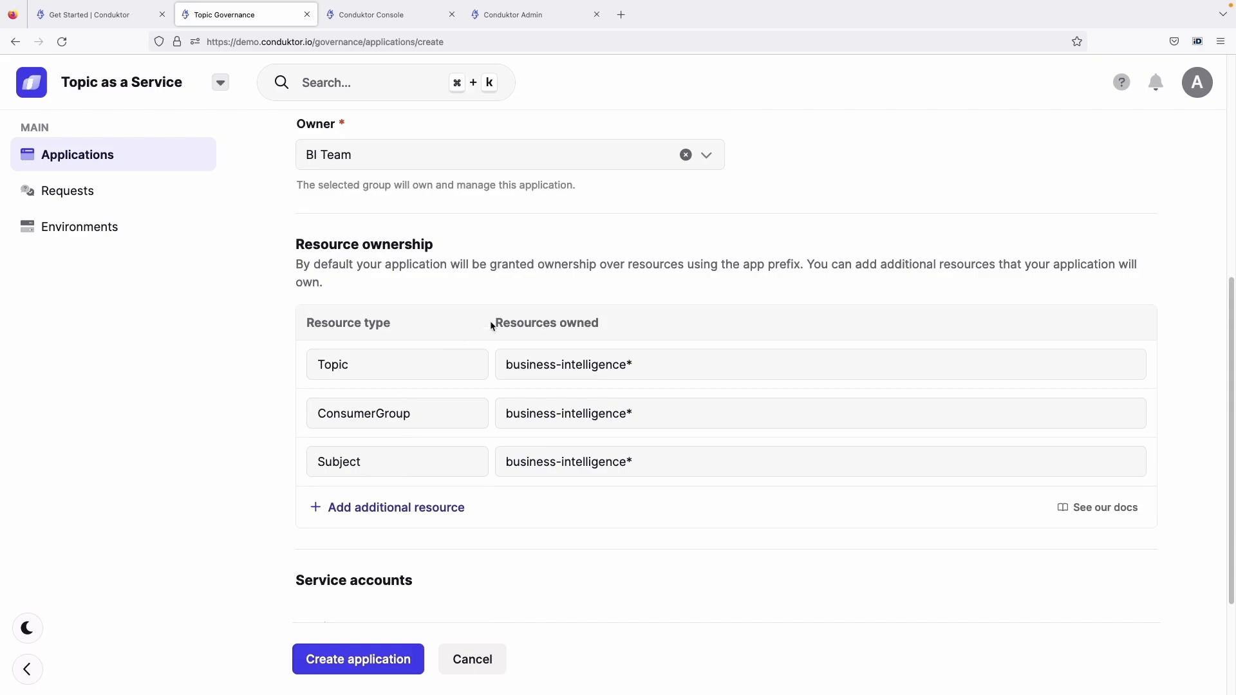
{"action": "mouse_move", "coordinate": [515, 370]}
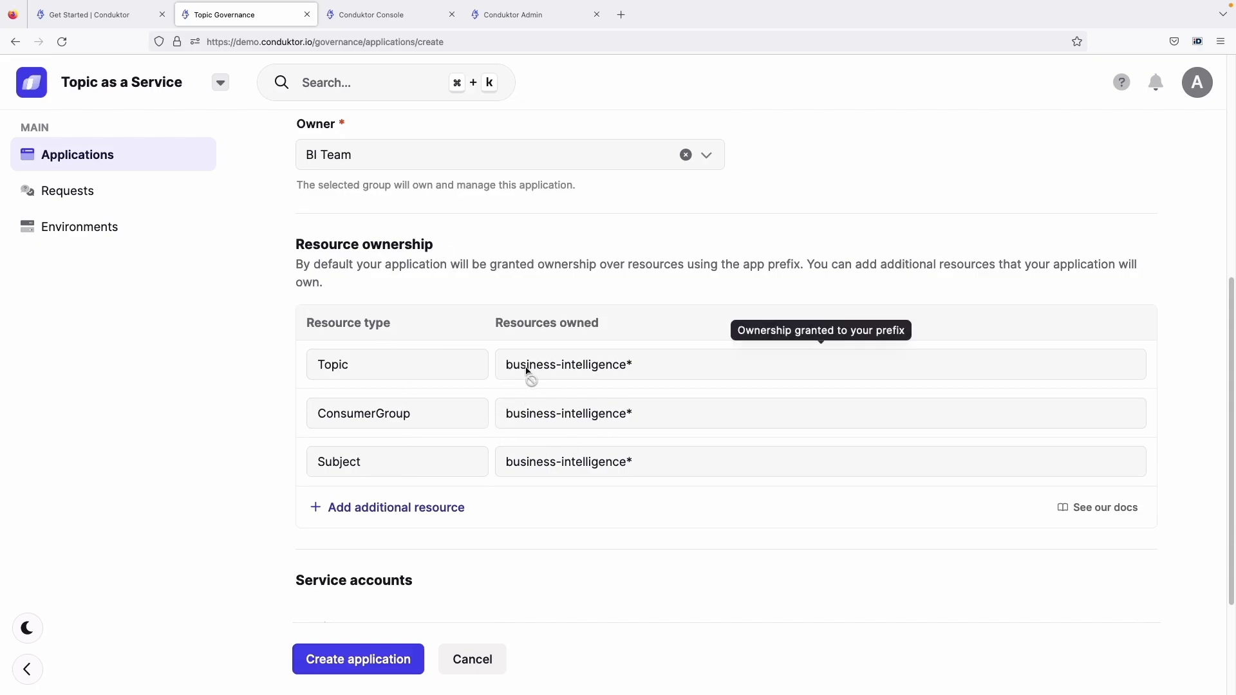
{"action": "scroll", "coordinate": [624, 373], "scroll_direction": "up", "scroll_amount": 6}
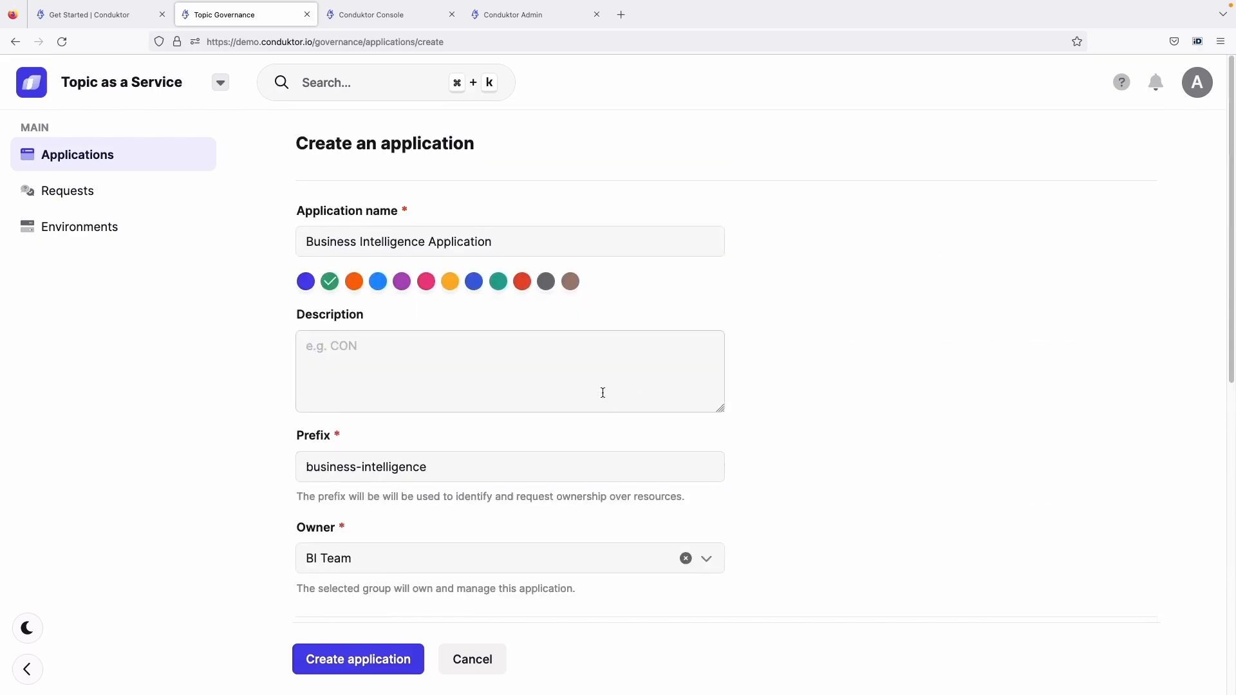
Set both the Development and Production service accounts to "bi-app" and create the application
{"action": "scroll", "coordinate": [447, 383], "scroll_direction": "down", "scroll_amount": 9}
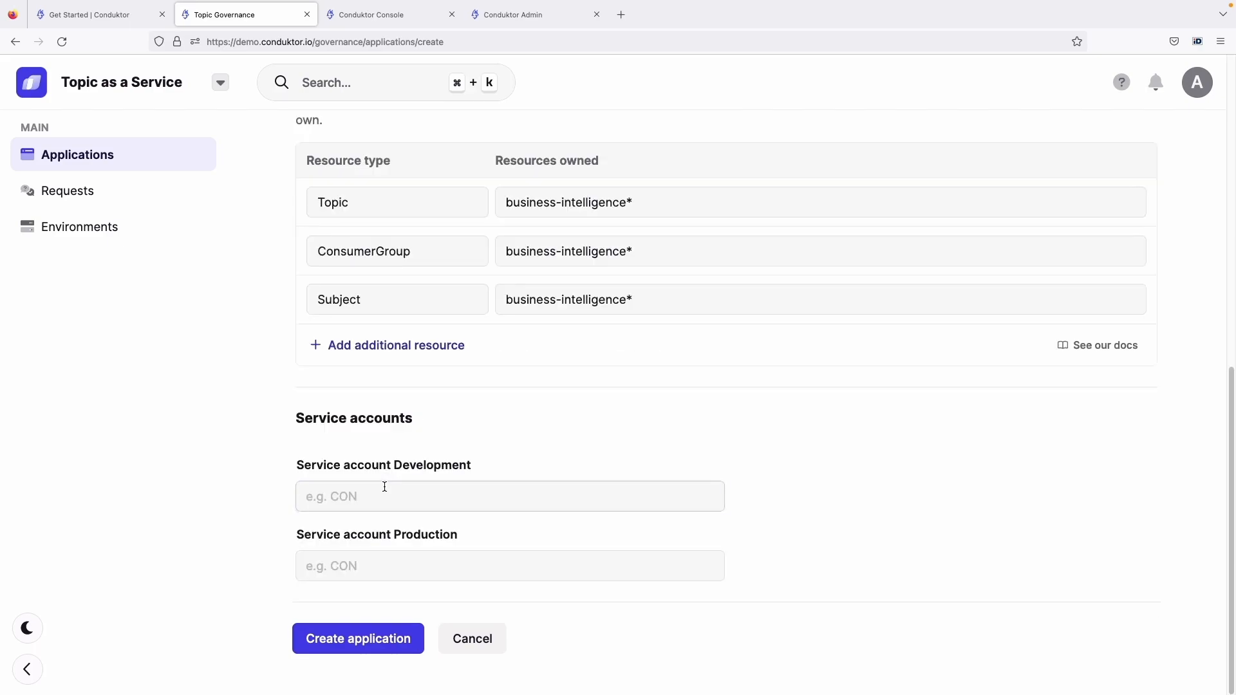
{"action": "left_click", "coordinate": [387, 489]}
{"action": "type", "text": "businnes"}
{"action": "key", "text": "BackSpace"}
{"action": "key", "text": "BackSpace"}
{"action": "key", "text": "BackSpace"}
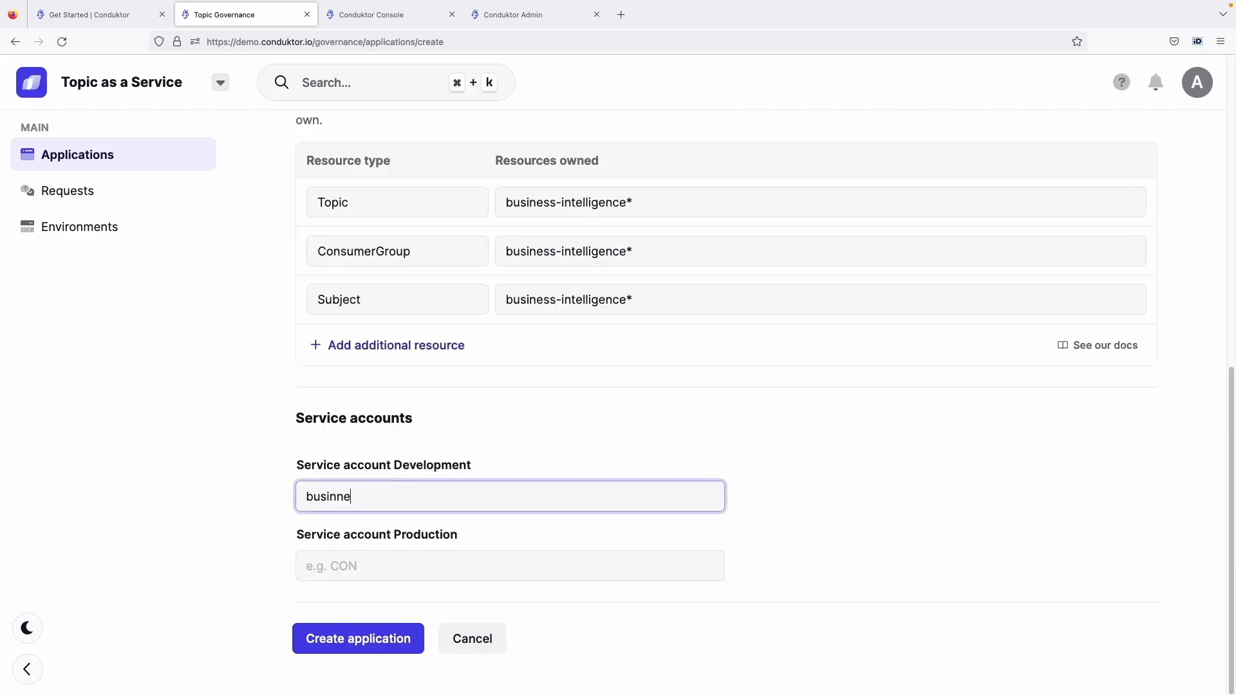
{"action": "key", "text": "super+a"}
{"action": "type", "text": "bi-app"}
{"action": "key", "text": "Tab"}
{"action": "type", "text": "bi-a"}
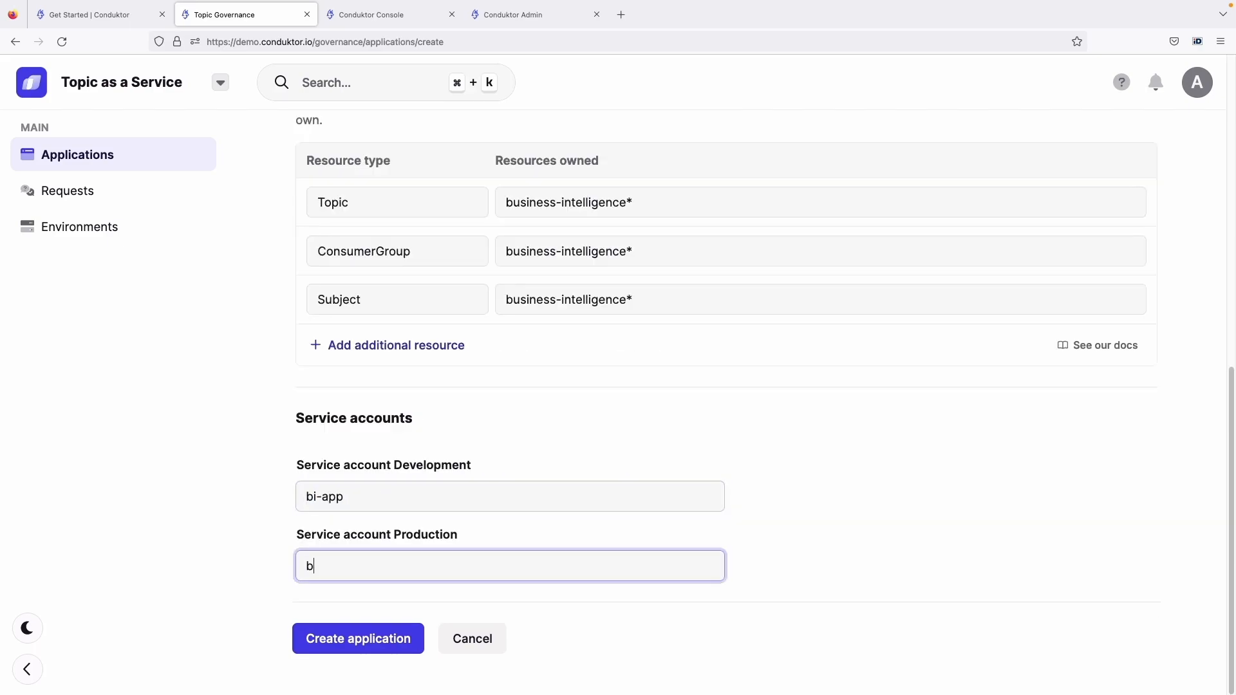
{"action": "left_click", "coordinate": [338, 637]}
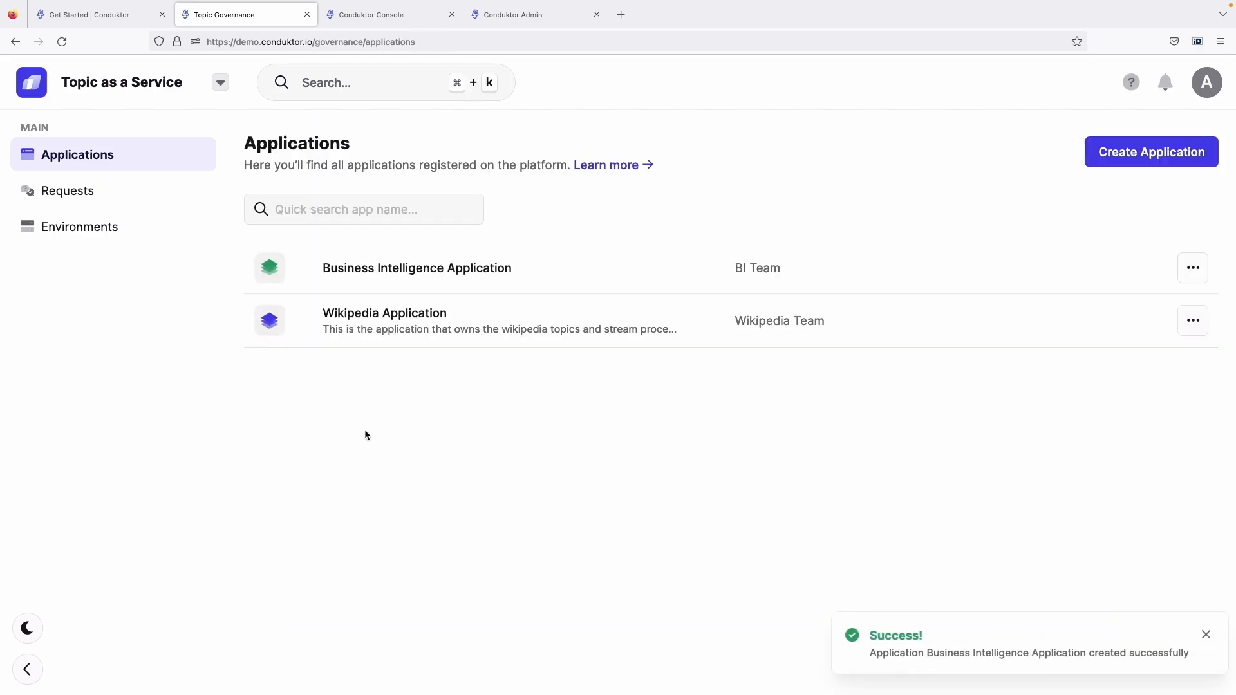
Switch to the Console, reload the access control list, filter it by "bi-app" and examine the resources and operations
{"action": "left_click", "coordinate": [380, 24]}
{"action": "key", "text": "super+r"}
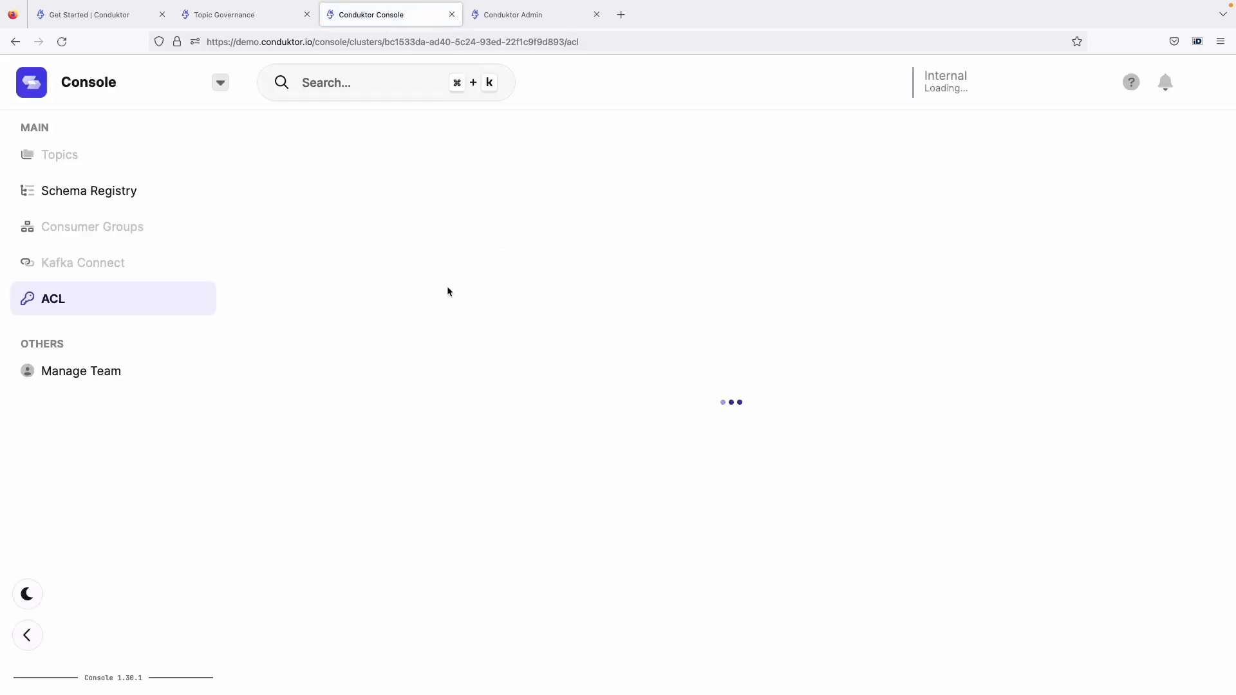
{"action": "type", "text": "bi-app"}
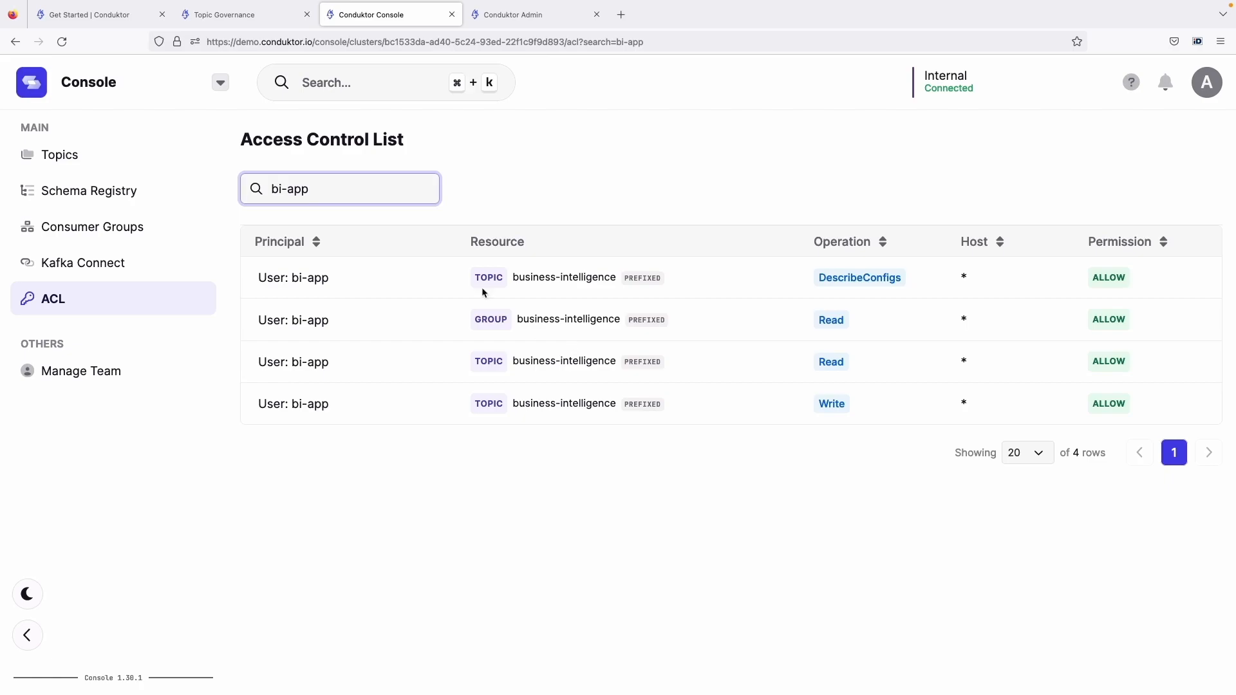
{"action": "triple_click", "coordinate": [394, 185]}
{"action": "left_click", "coordinate": [402, 300]}
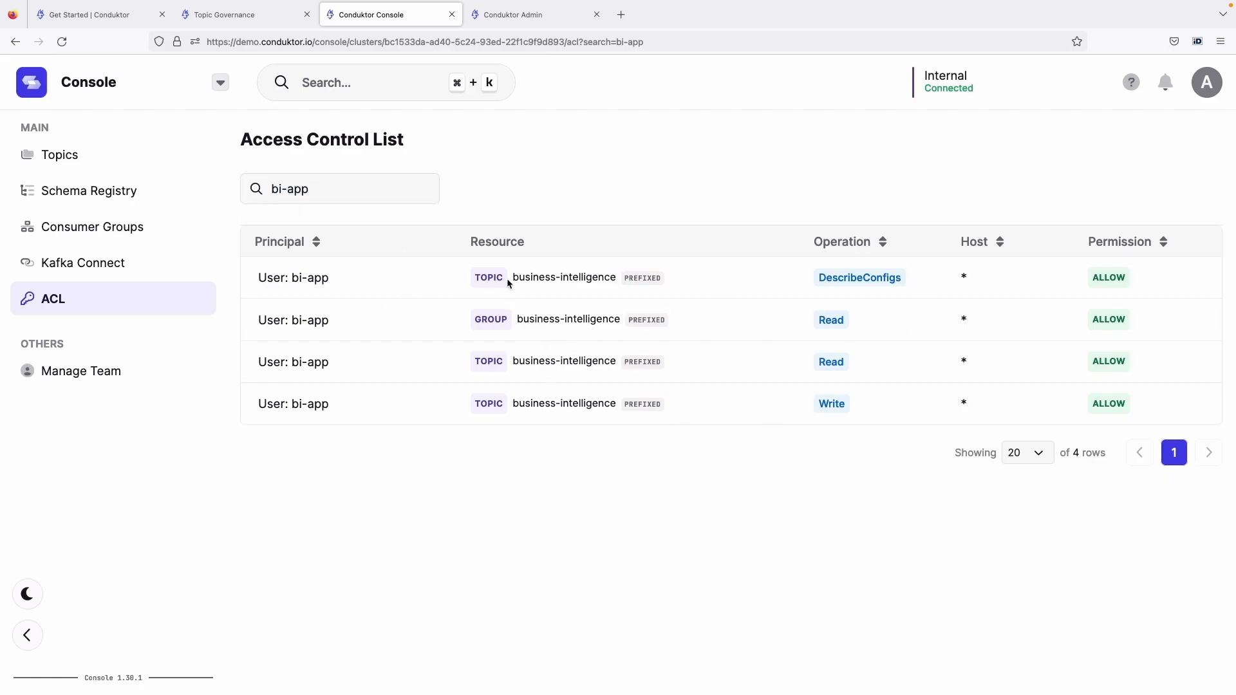
{"action": "left_click_drag", "start_coordinate": [507, 278], "coordinate": [601, 411]}
{"action": "left_click", "coordinate": [600, 411]}
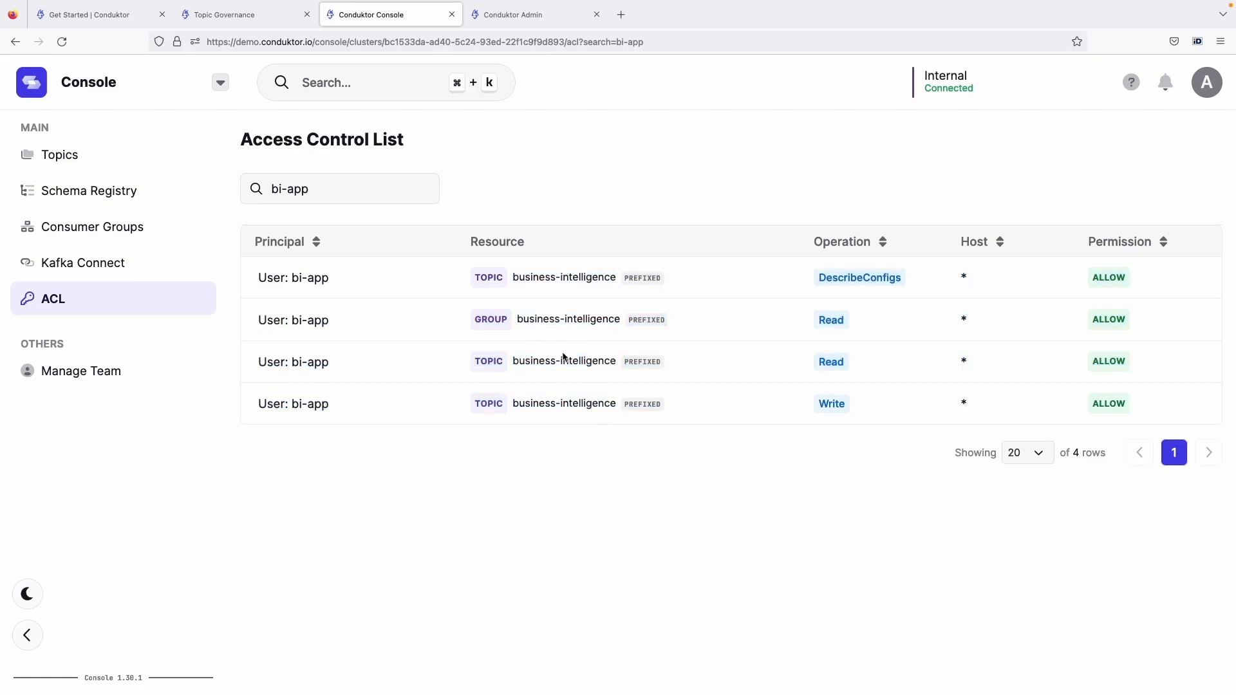
Return to Topic as a Service, open the Business Intelligence Application and examine the external topics and their owners
{"action": "left_click", "coordinate": [234, 20]}
{"action": "left_click", "coordinate": [455, 277]}
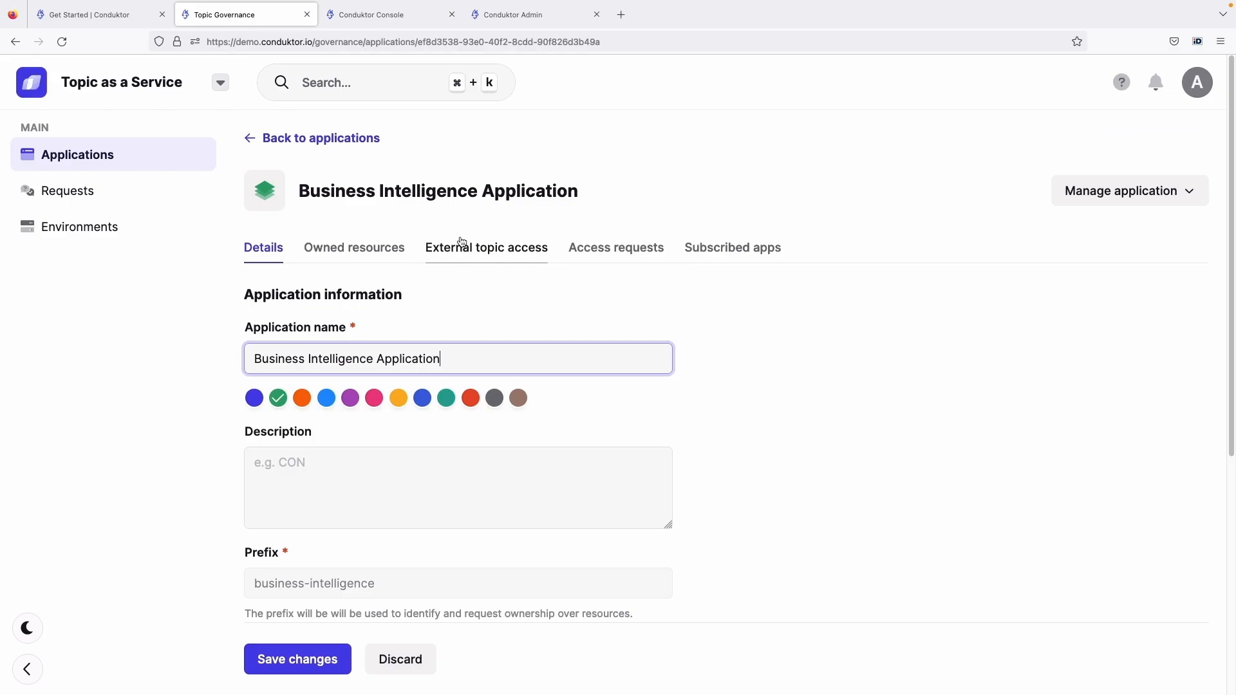
{"action": "left_click", "coordinate": [462, 242]}
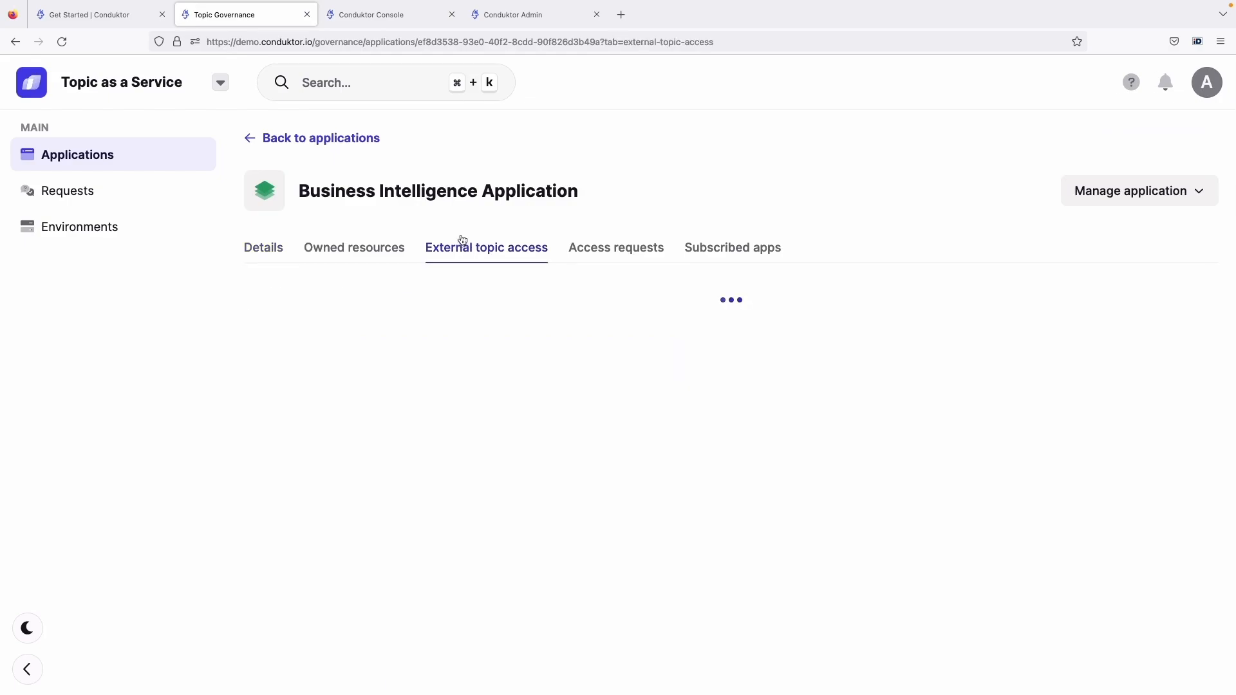
{"action": "scroll", "coordinate": [473, 310], "scroll_direction": "down", "scroll_amount": 1}
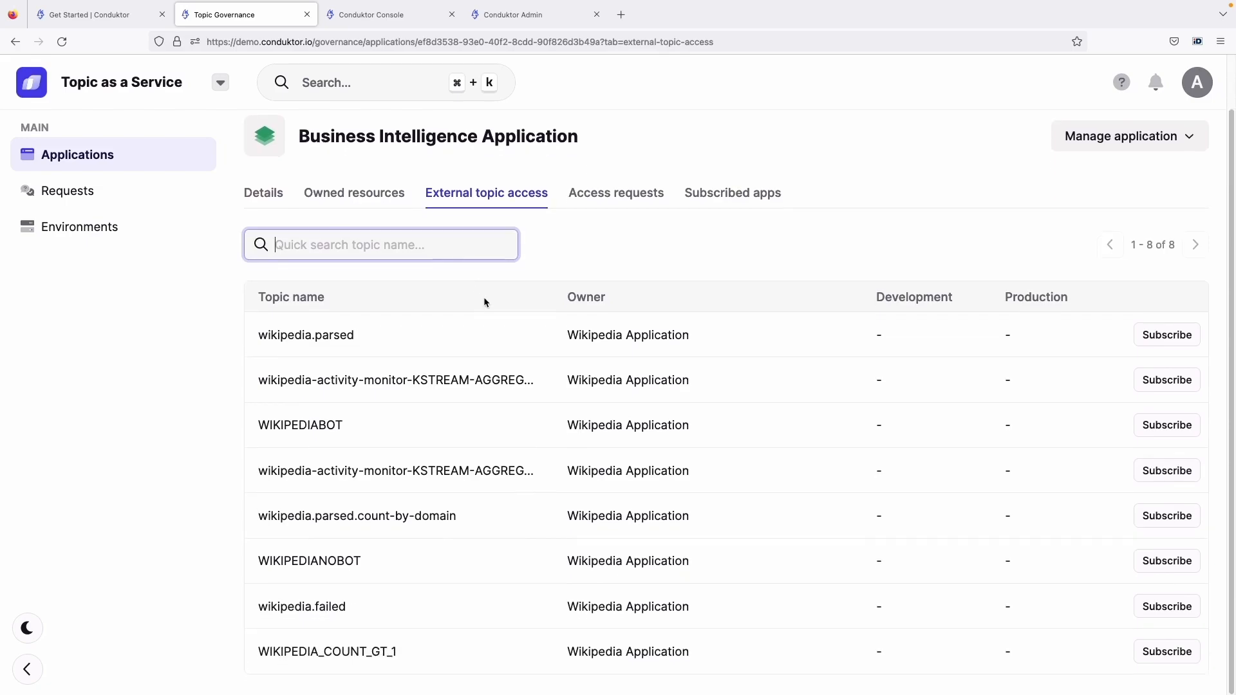
{"action": "left_click_drag", "start_coordinate": [265, 335], "coordinate": [543, 671]}
{"action": "left_click", "coordinate": [581, 395]}
{"action": "left_click_drag", "start_coordinate": [571, 336], "coordinate": [702, 342]}
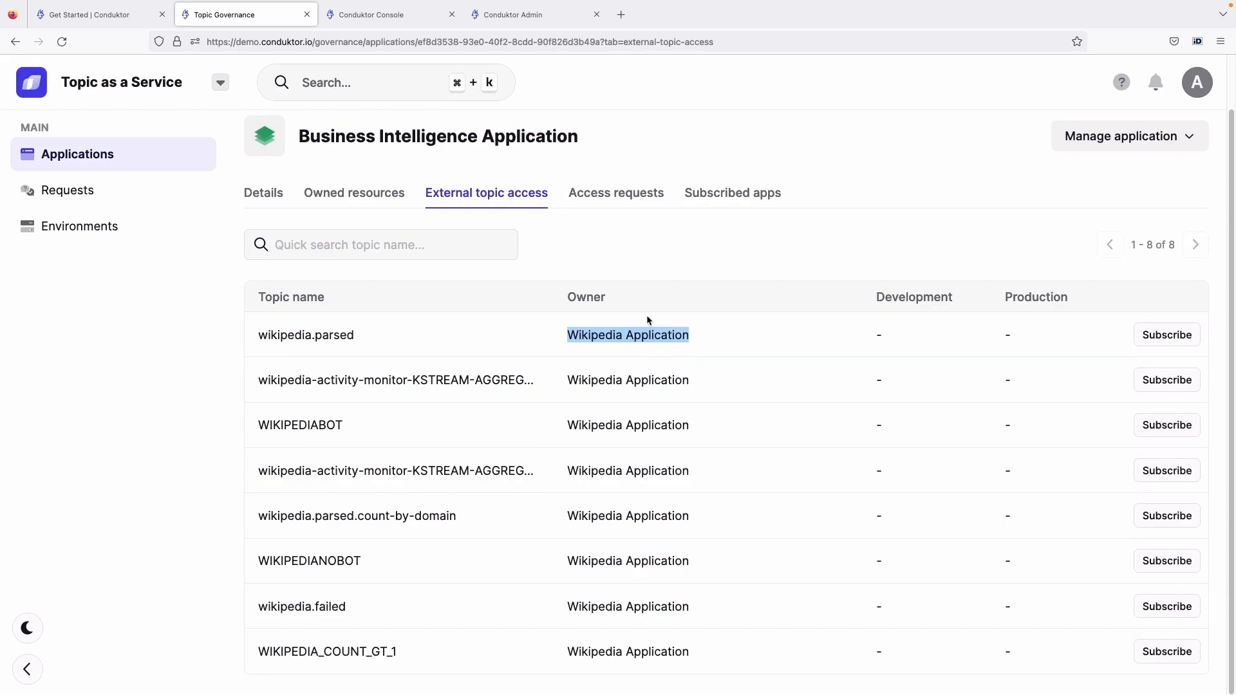
{"action": "left_click_drag", "start_coordinate": [356, 136], "coordinate": [421, 133]}
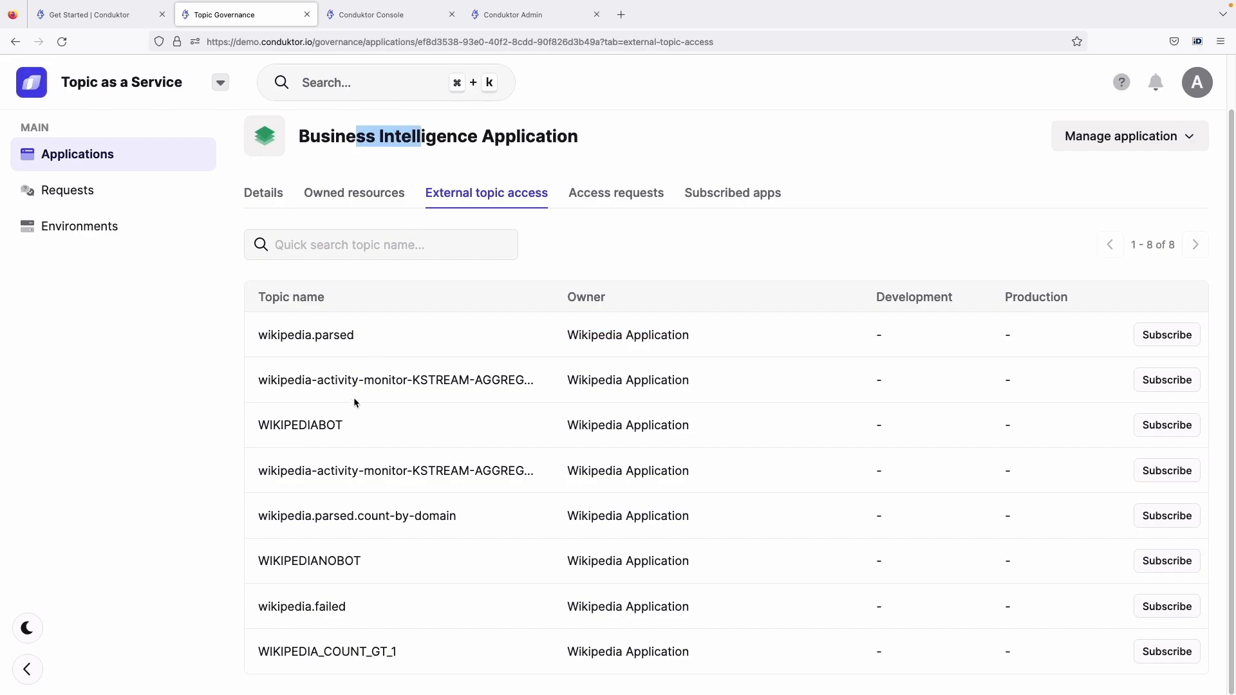
{"action": "mouse_move", "coordinate": [260, 334]}
{"action": "left_mouse_down"}
{"action": "mouse_move", "coordinate": [369, 335]}
{"action": "mouse_move", "coordinate": [265, 334]}
{"action": "left_mouse_up"}
{"action": "left_click", "coordinate": [368, 335]}
{"action": "double_click", "coordinate": [263, 336]}
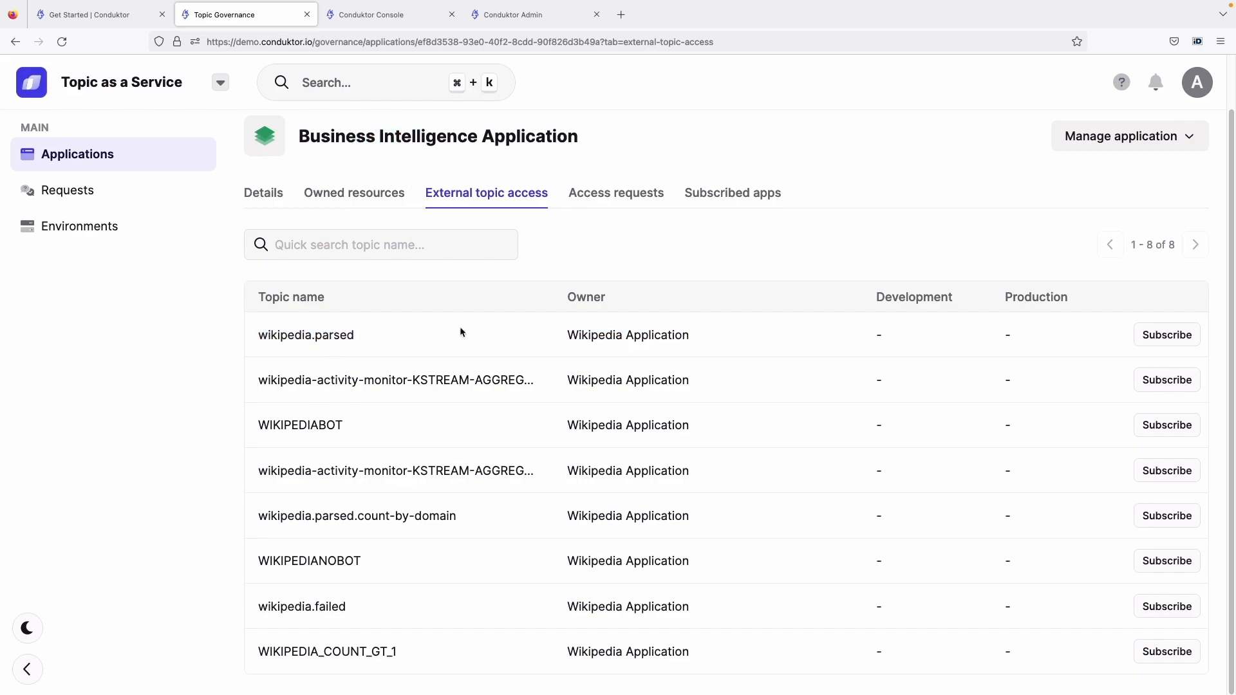
Request Write access to the wikipedia.parsed topic in the Development environment
{"action": "left_click", "coordinate": [1141, 334]}
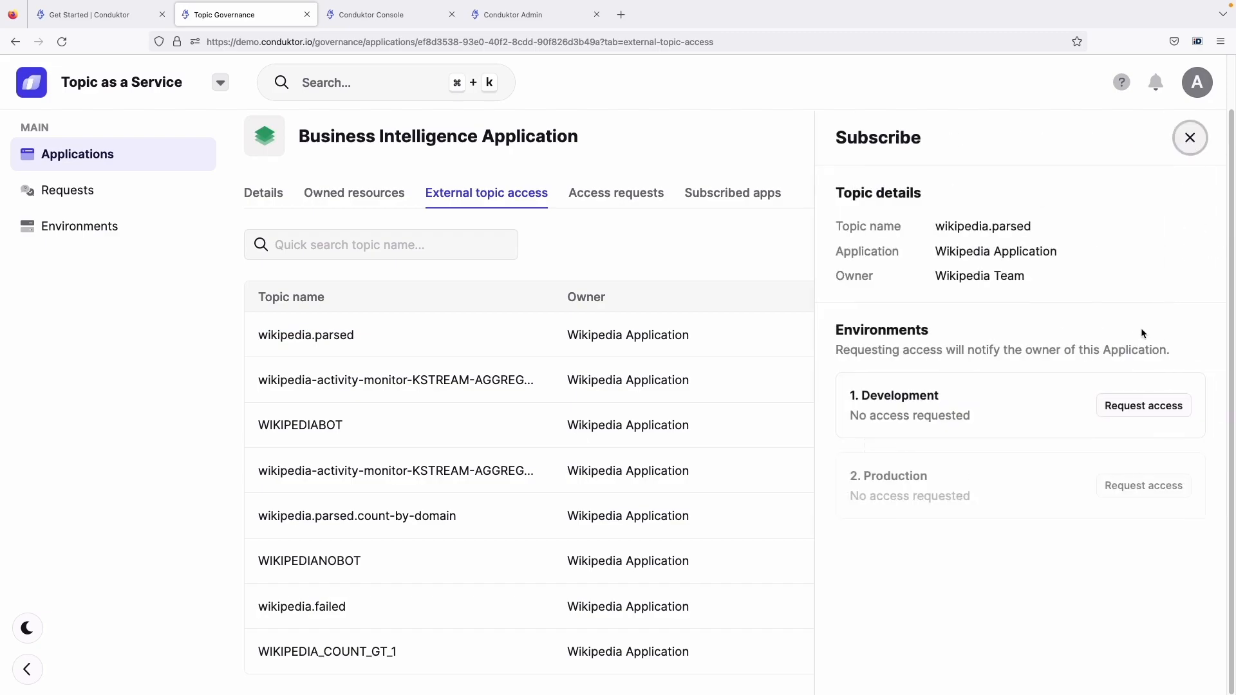
{"action": "left_click_drag", "start_coordinate": [860, 396], "coordinate": [960, 400]}
{"action": "left_click", "coordinate": [1110, 405]}
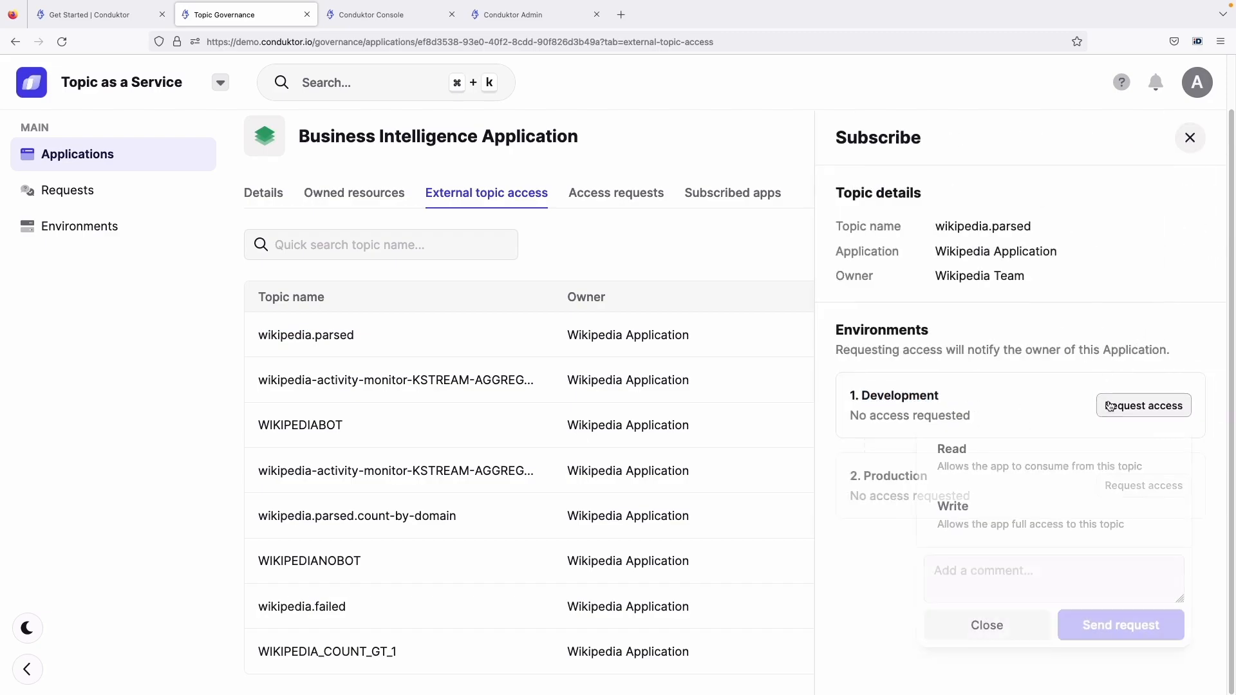
{"action": "left_click", "coordinate": [1040, 480]}
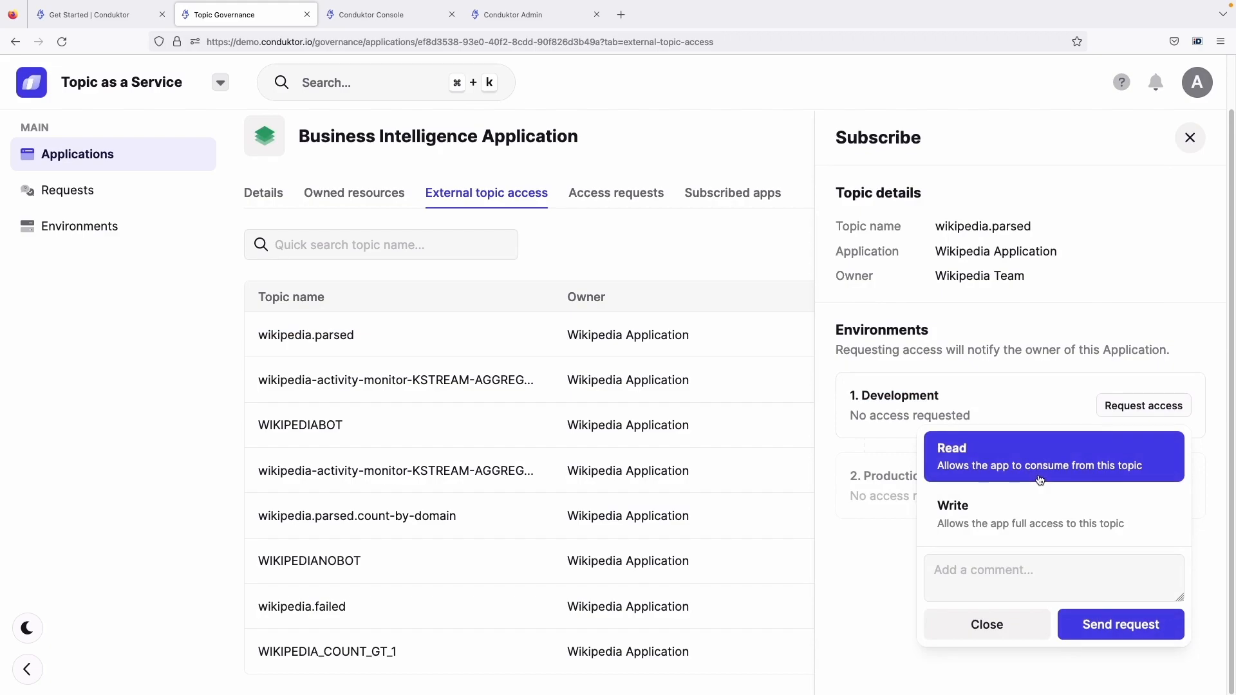
{"action": "left_click", "coordinate": [1061, 508]}
{"action": "left_click", "coordinate": [1115, 638]}
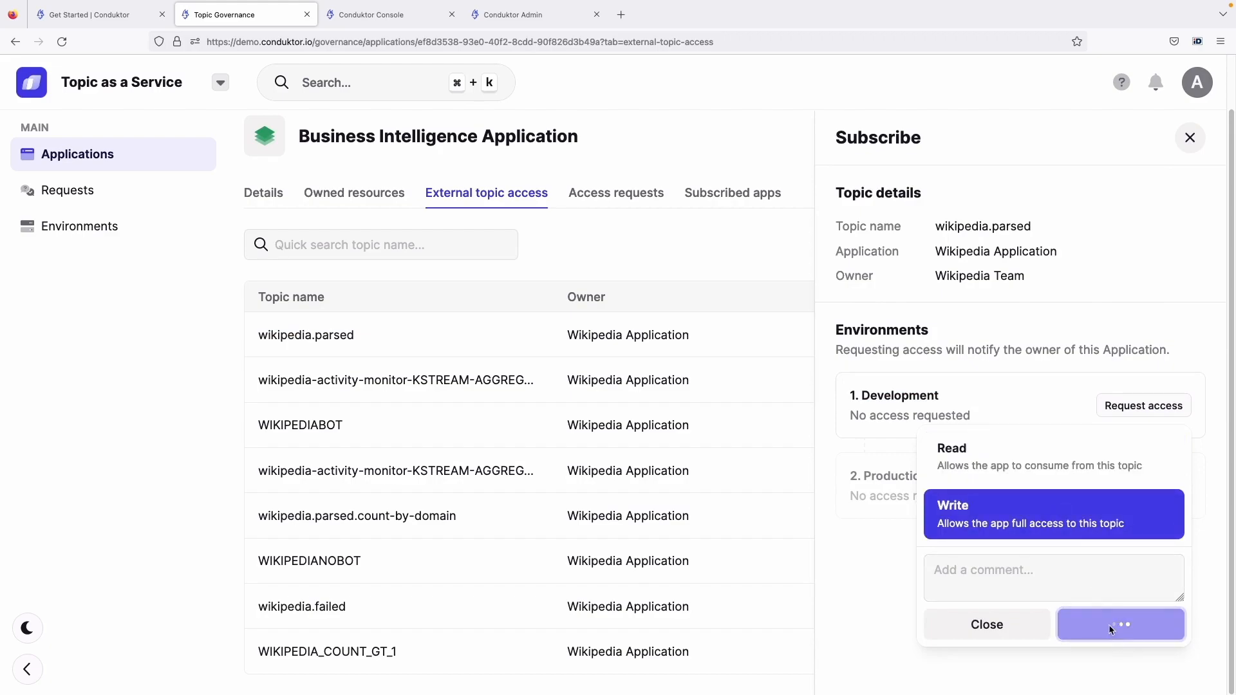
Request Read access to the wikipedia.parsed topic in the Production environment and close the subscription details
{"action": "left_click", "coordinate": [1113, 498]}
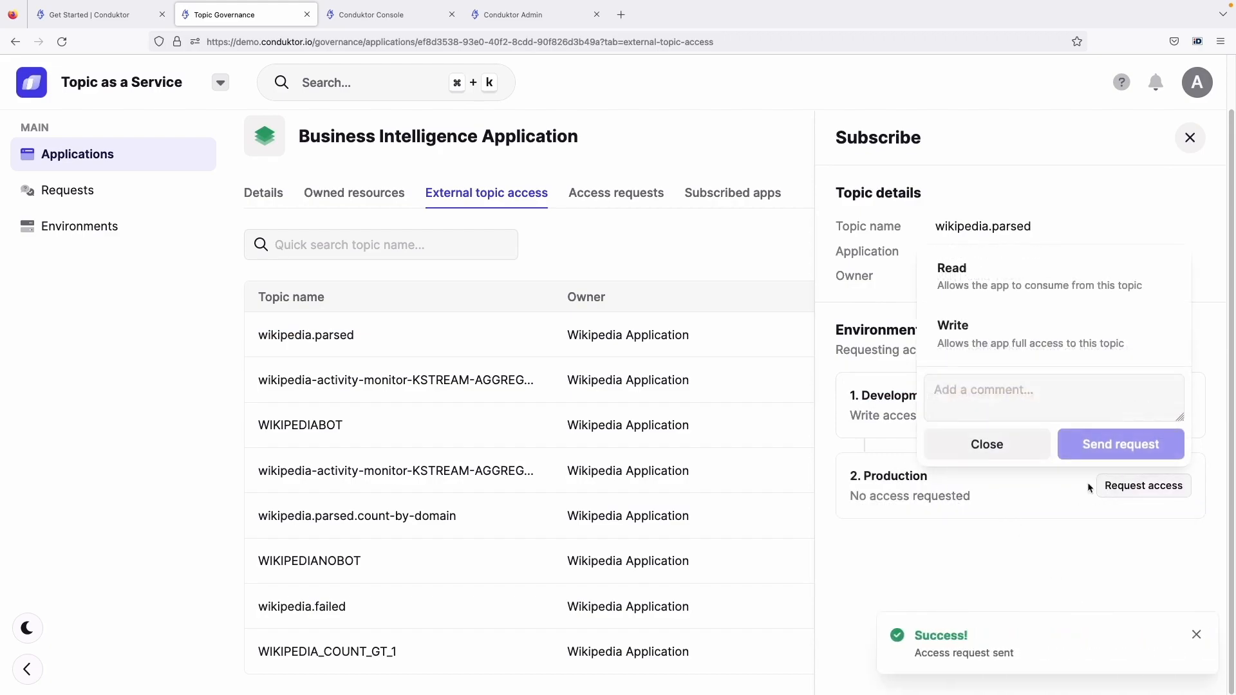
{"action": "left_click", "coordinate": [1016, 295]}
{"action": "left_click", "coordinate": [1095, 446]}
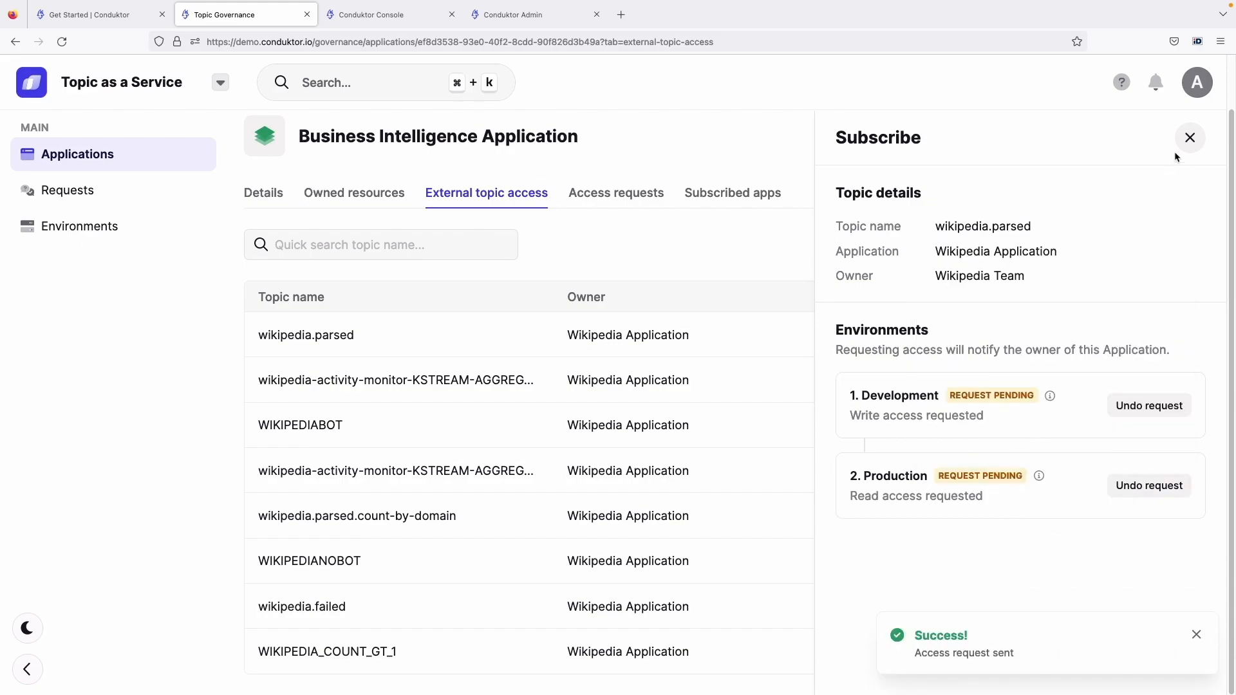
{"action": "left_click", "coordinate": [1188, 137]}
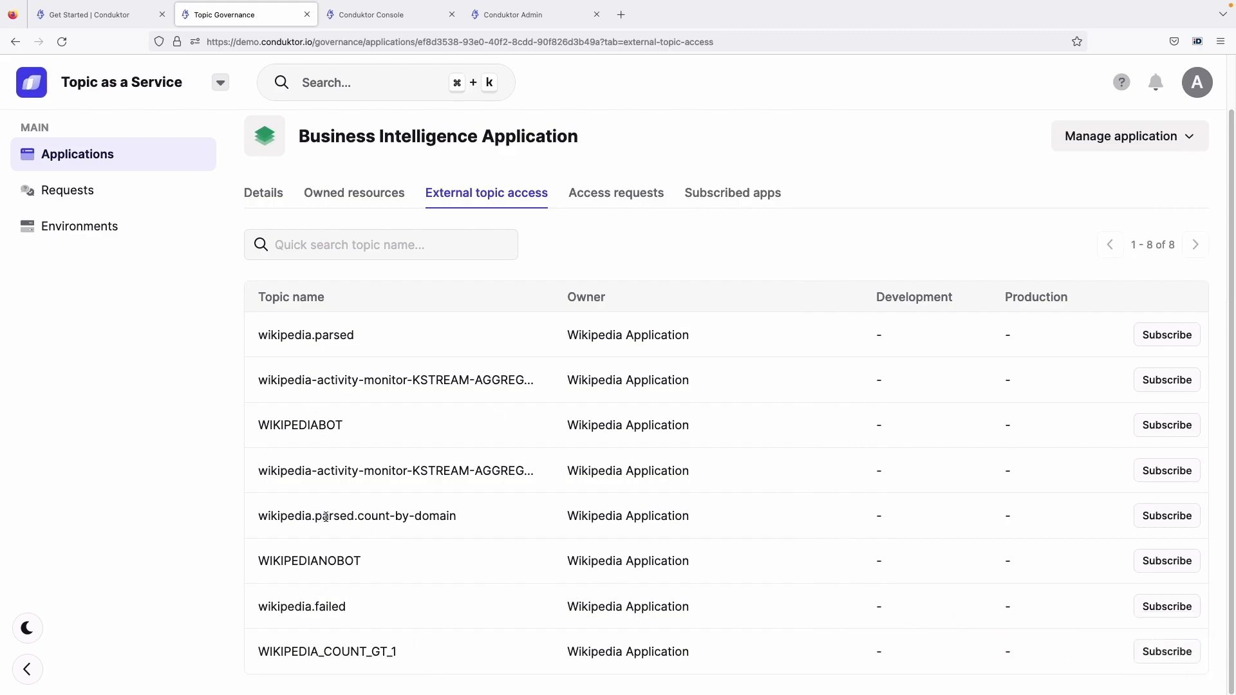
Request Write access to the wikipedia.parsed.count-by-domain topic in the Development environment
{"action": "left_click", "coordinate": [1162, 516]}
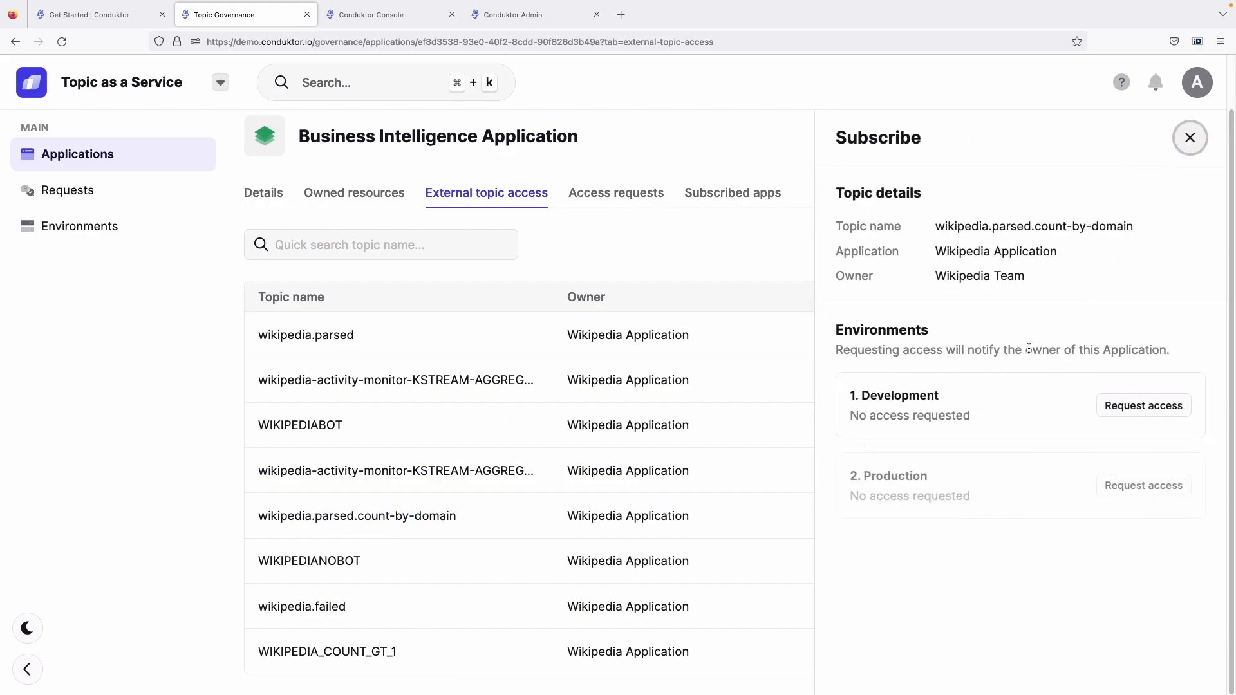
{"action": "left_click", "coordinate": [1106, 403]}
{"action": "left_click", "coordinate": [1030, 518]}
{"action": "left_click", "coordinate": [1103, 624]}
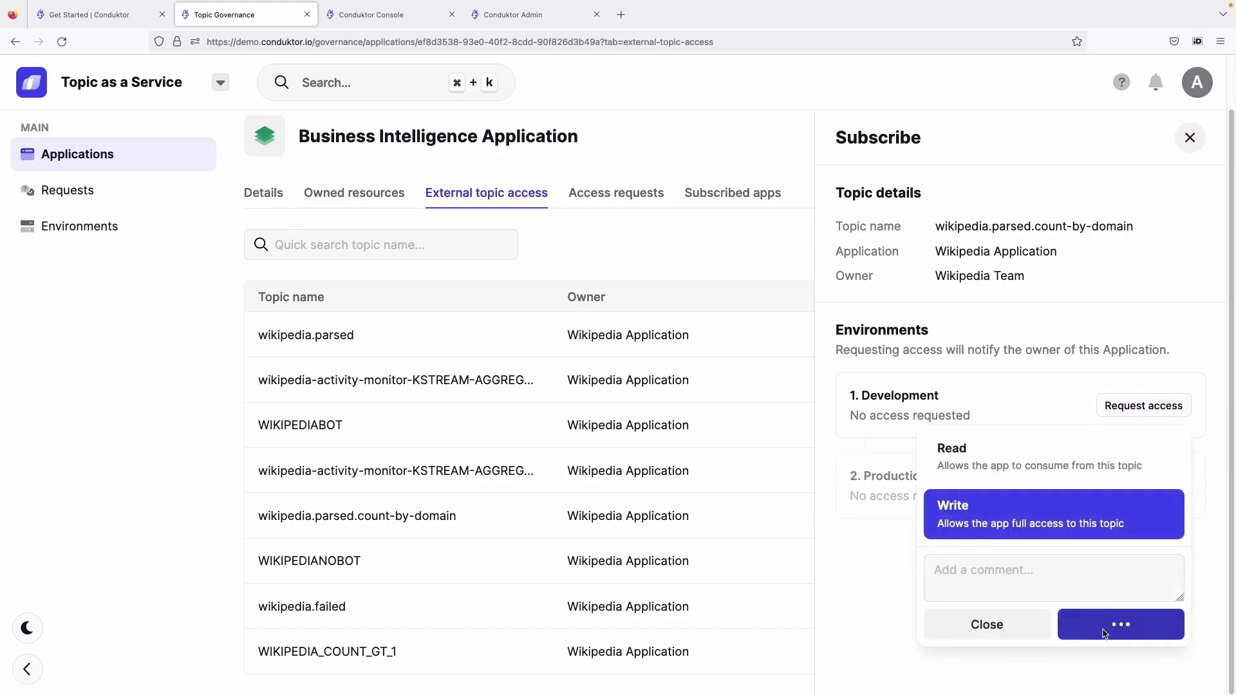
Request Read access to wikipedia.parsed.count-by-domain in Production with the comment "Please give me access!" and close the subscription details
{"action": "left_click", "coordinate": [1144, 486]}
{"action": "left_click", "coordinate": [1053, 283]}
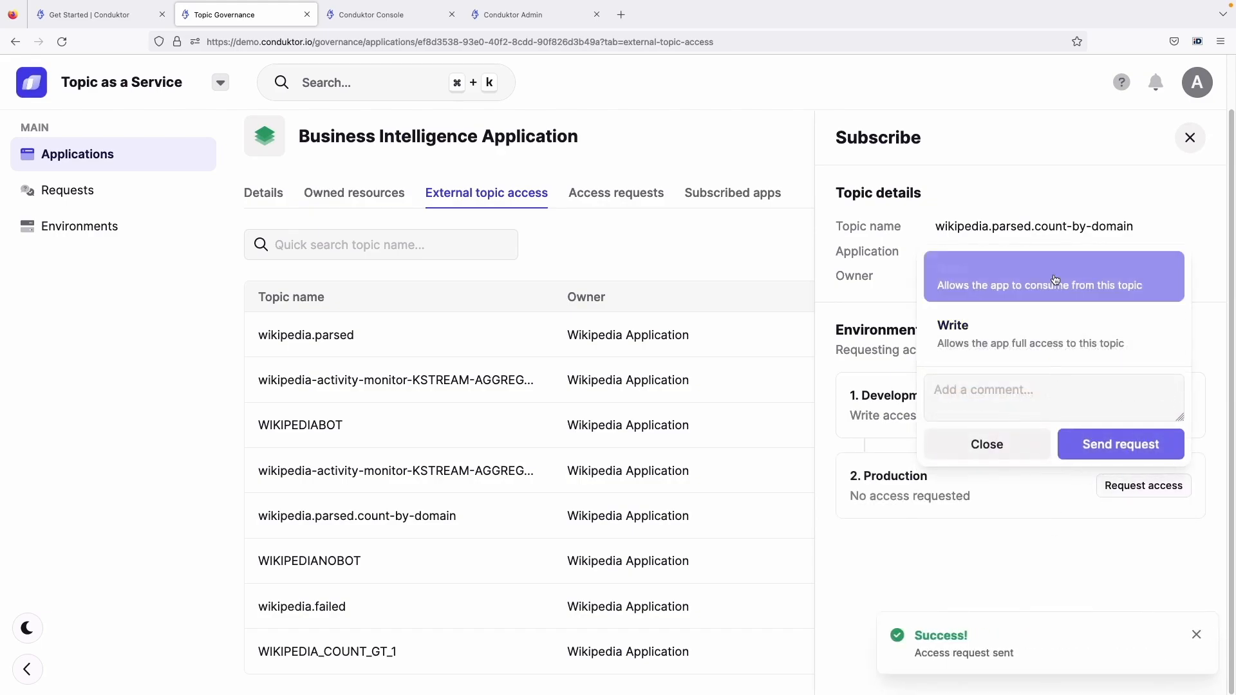
{"action": "left_click", "coordinate": [1046, 387]}
{"action": "type", "text": "P"}
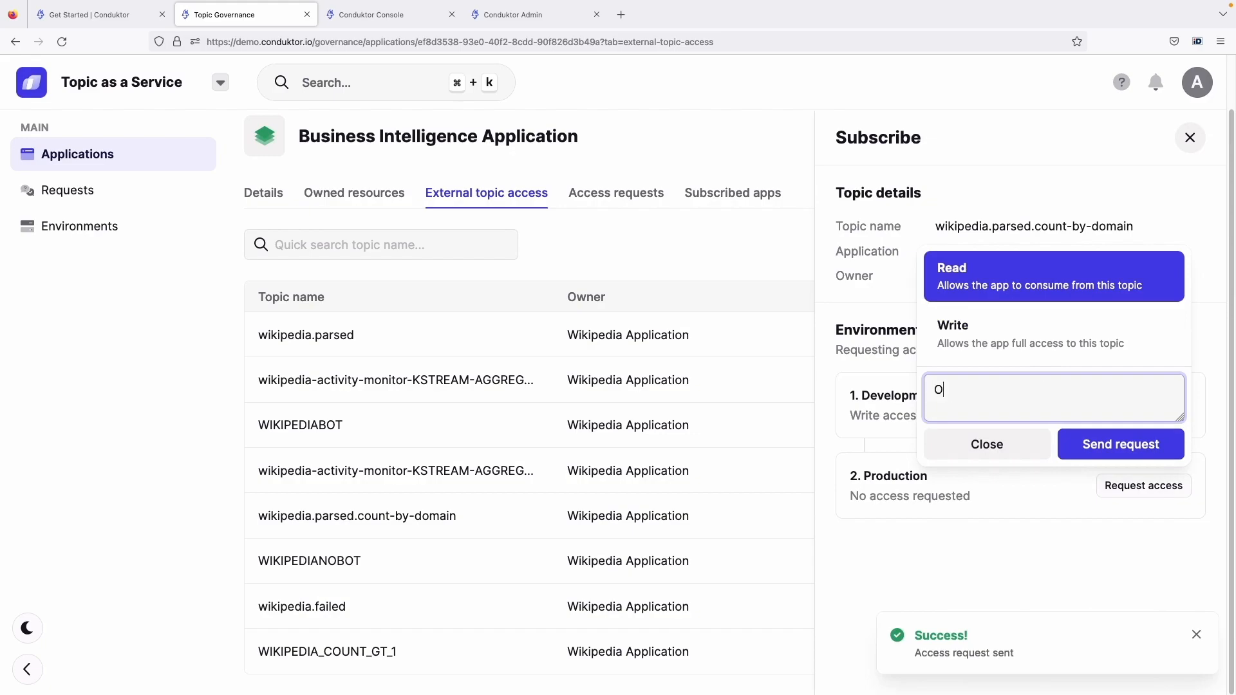
{"action": "key", "text": "BackSpace"}
{"action": "type", "text": "Please give "}
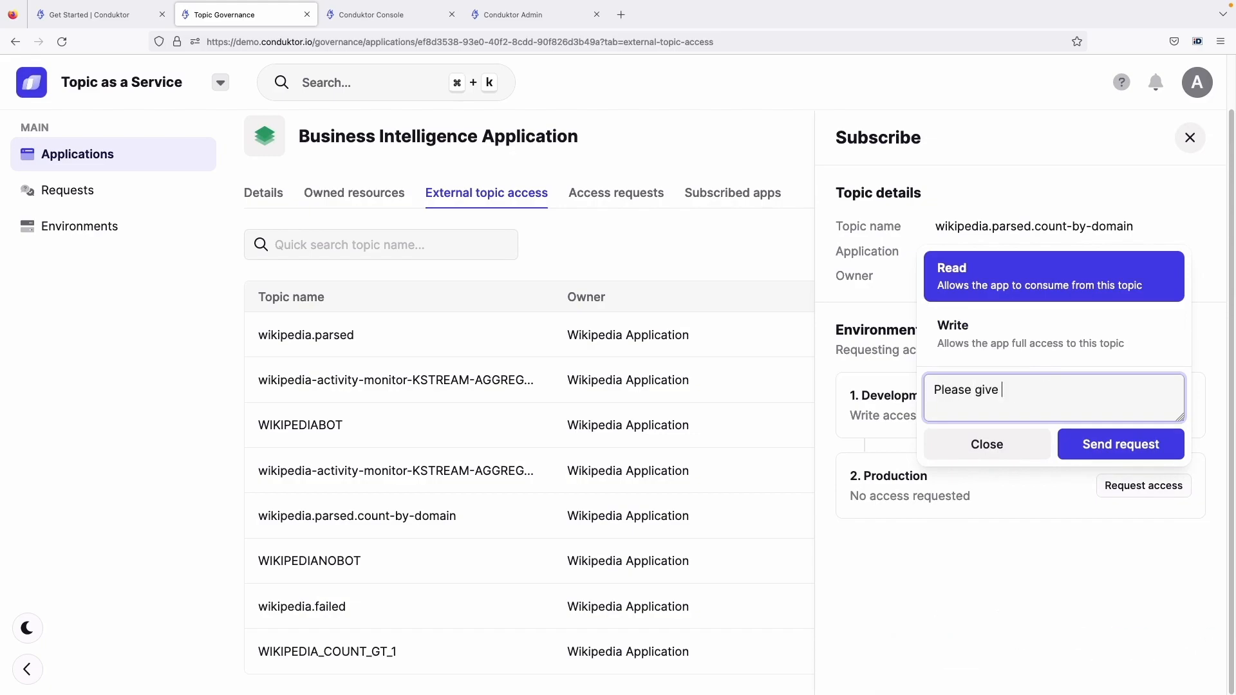
{"action": "type", "text": "me access!"}
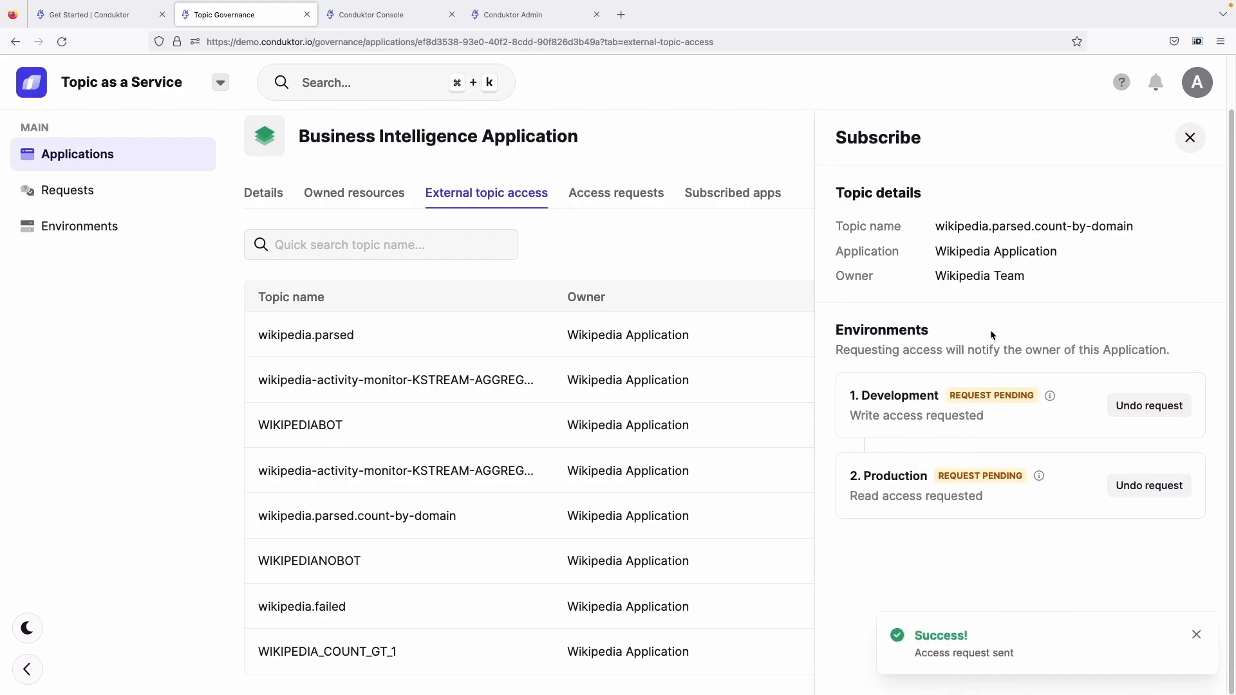
{"action": "left_click", "coordinate": [1189, 138]}
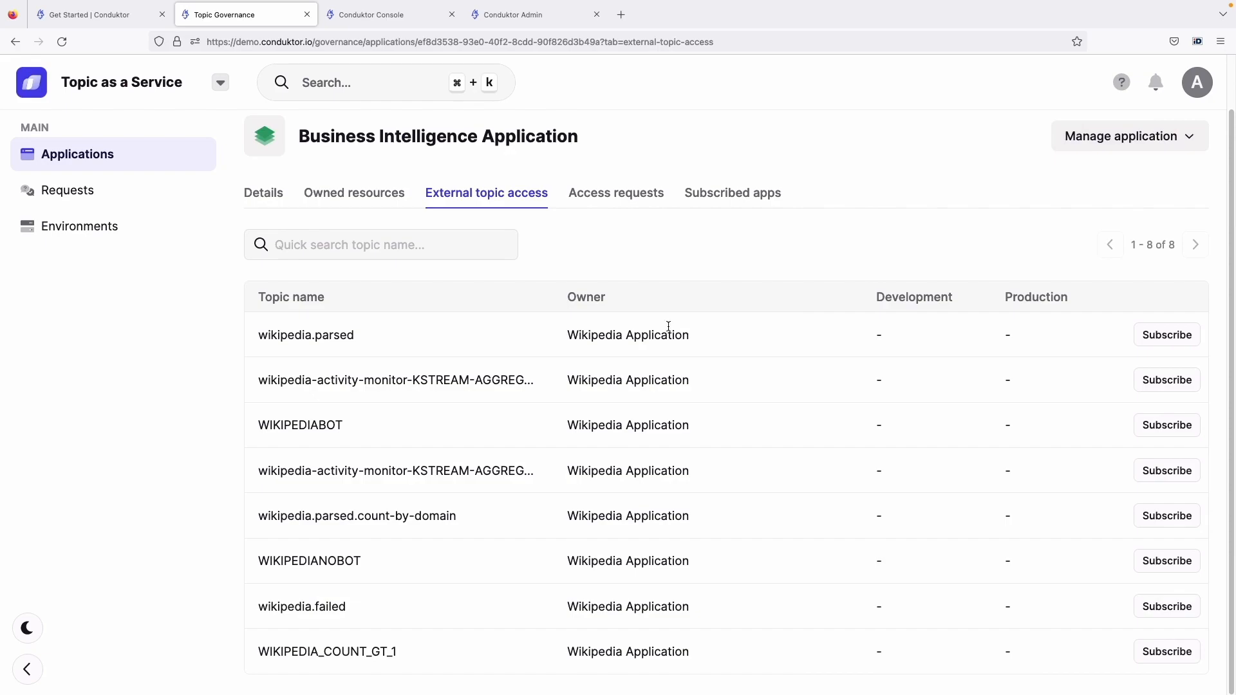
Open the Wikipedia Application's access requests and examine the requested topics, environments and permissions
{"action": "left_click", "coordinate": [619, 197]}
{"action": "left_click", "coordinate": [270, 143]}
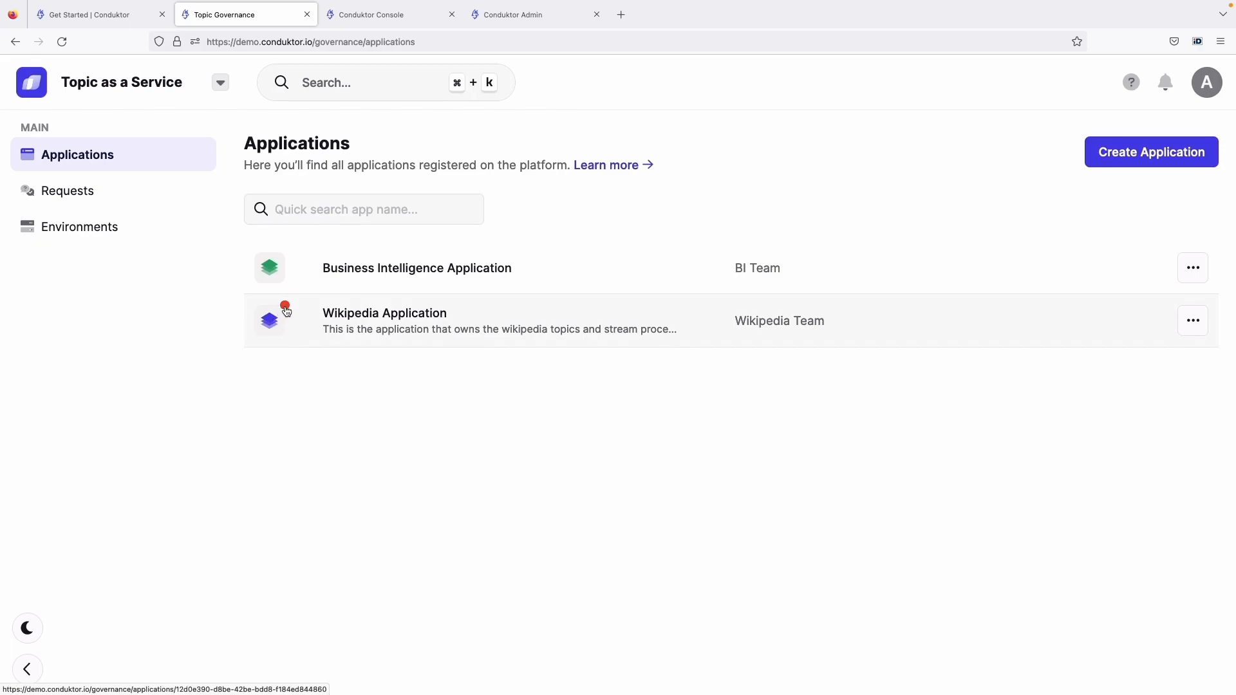
{"action": "left_click", "coordinate": [326, 317]}
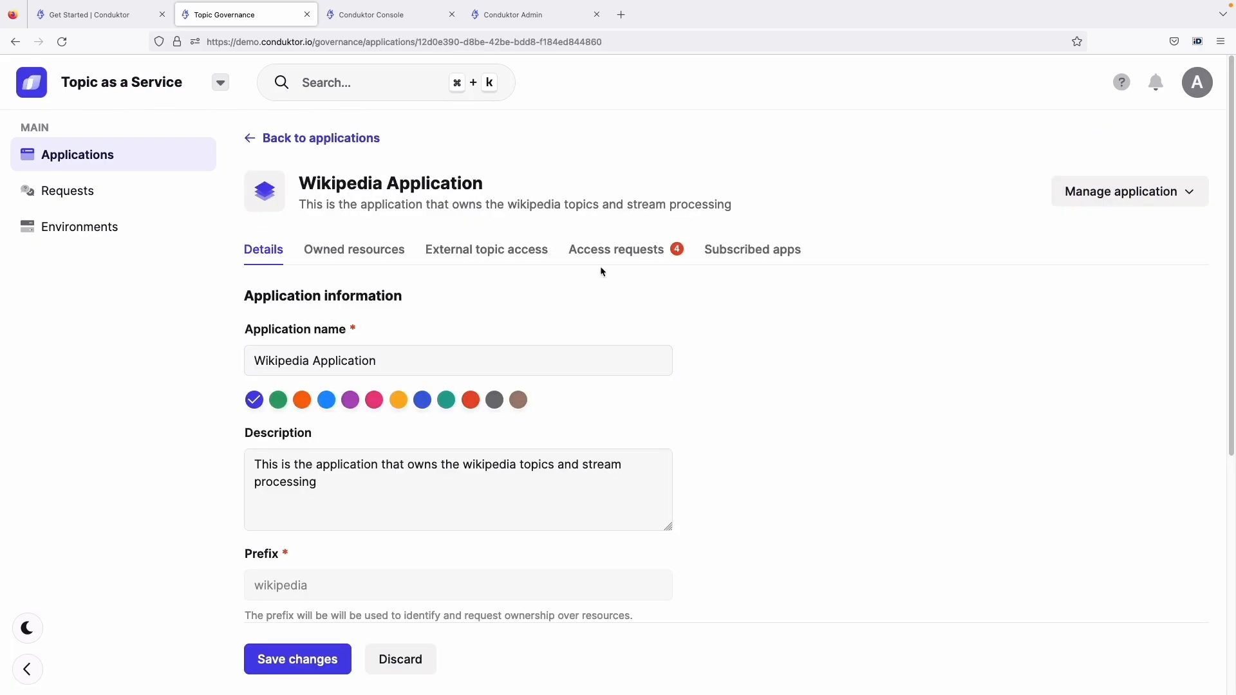
{"action": "left_click", "coordinate": [647, 254]}
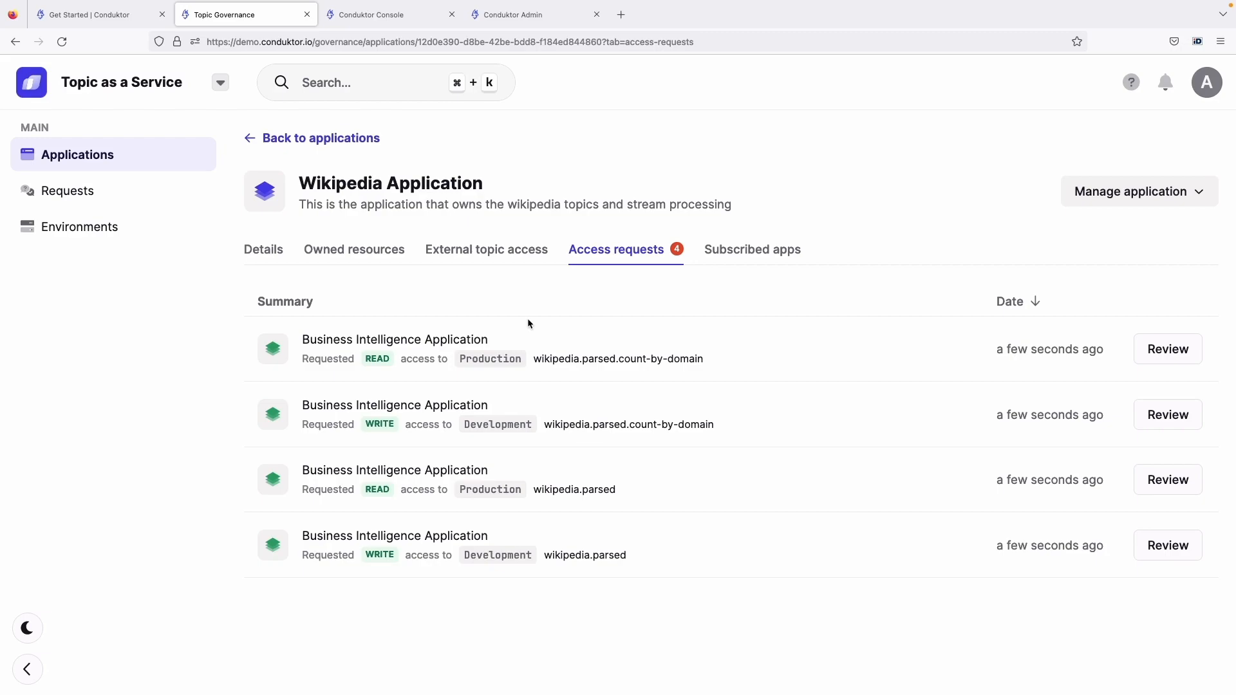
{"action": "left_click", "coordinate": [515, 18]}
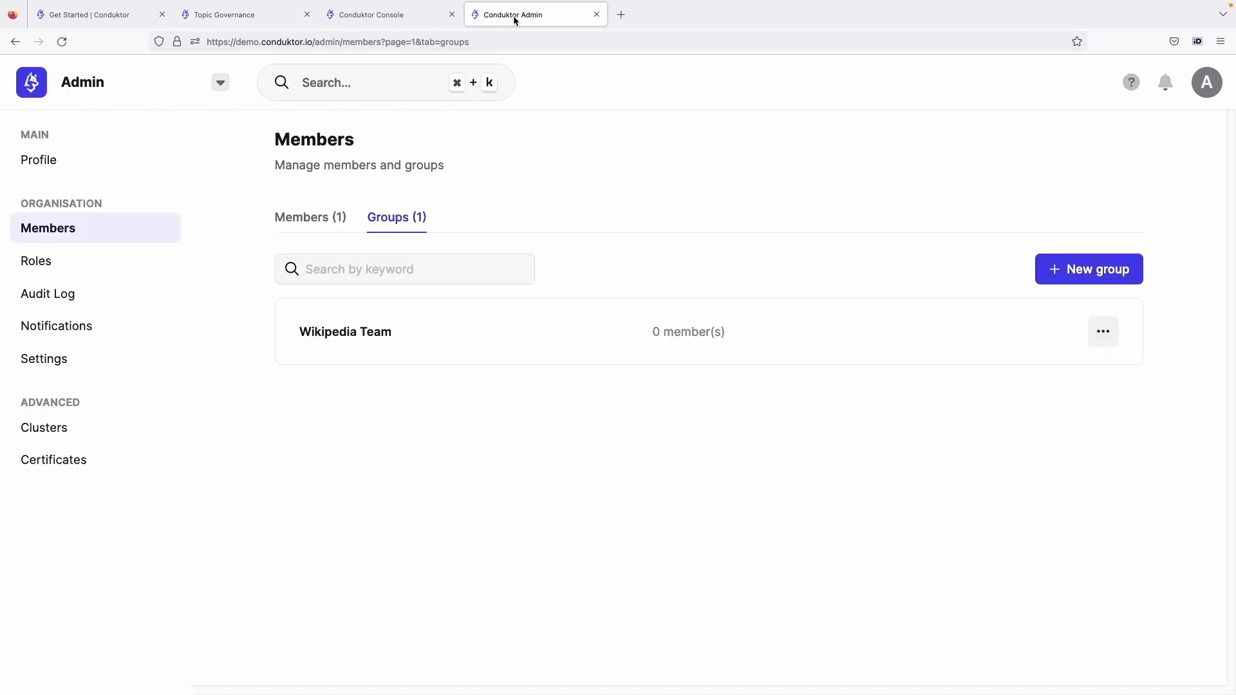
{"action": "key", "text": "ctrl+Tab"}
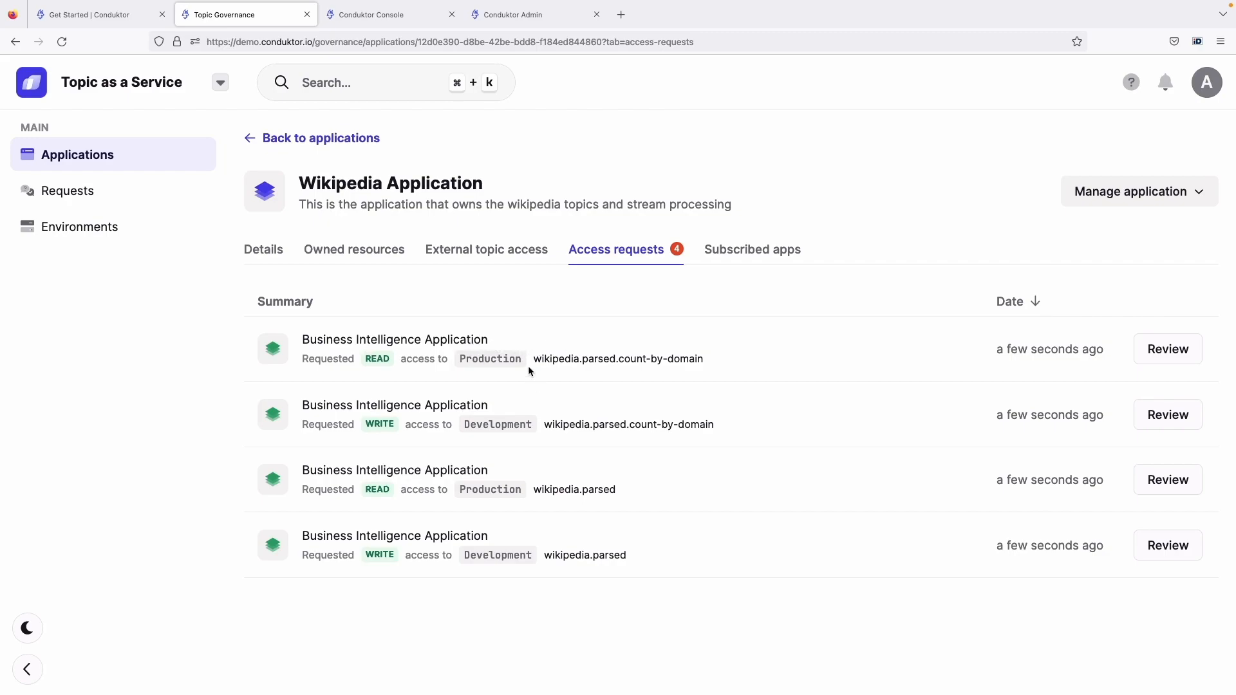
{"action": "left_click_drag", "start_coordinate": [533, 360], "coordinate": [655, 359]}
{"action": "left_click", "coordinate": [579, 423]}
Approve the Business Intelligence Application's wikipedia.parsed requests for Write access in Development and Read access in Production
{"action": "left_click", "coordinate": [1167, 544]}
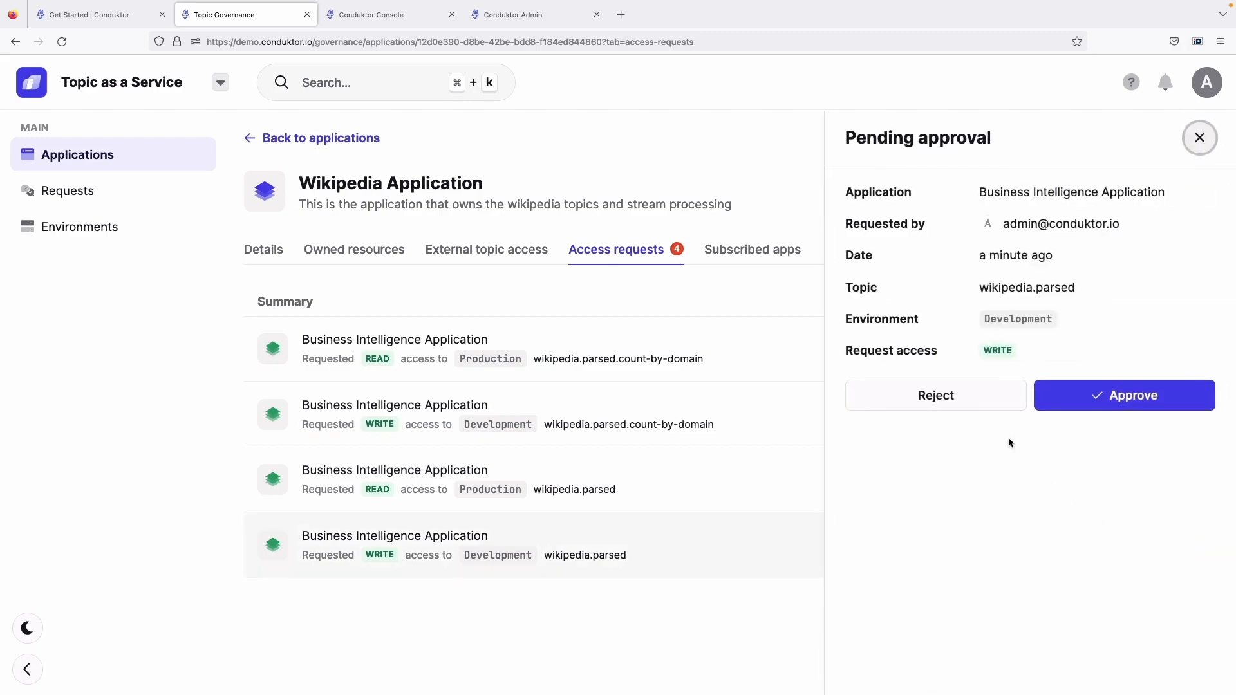
{"action": "left_click", "coordinate": [1131, 399]}
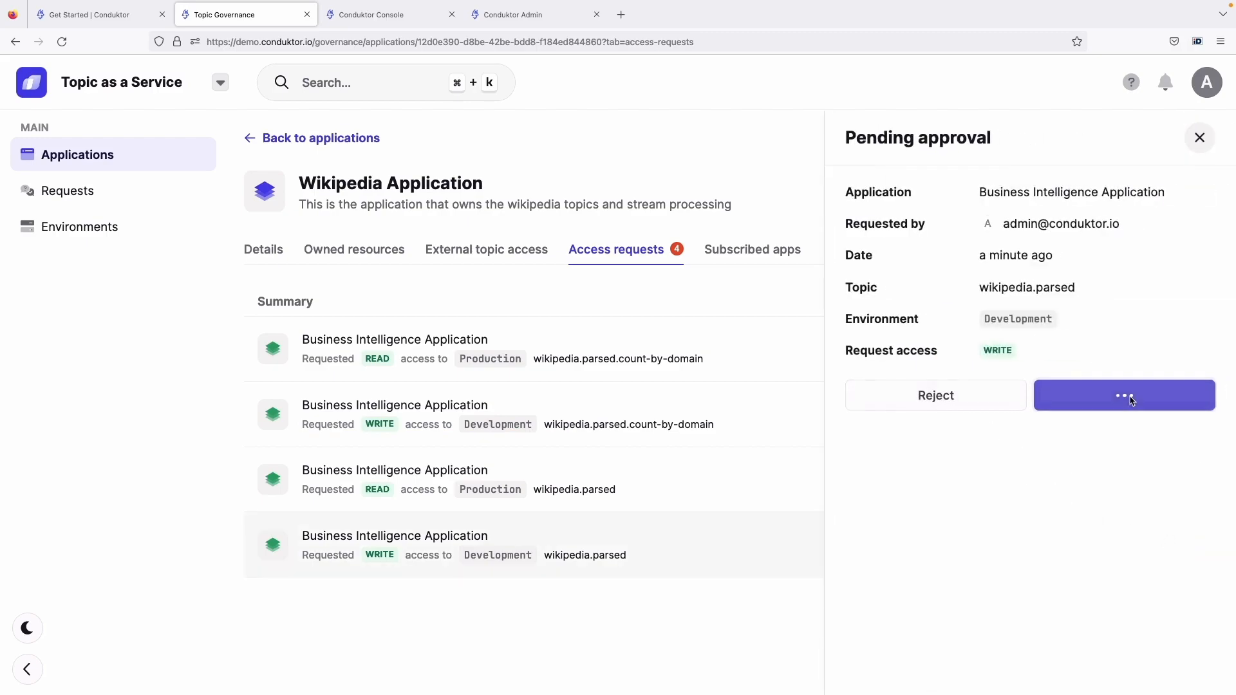
{"action": "left_click", "coordinate": [1170, 479]}
{"action": "left_click", "coordinate": [1105, 403]}
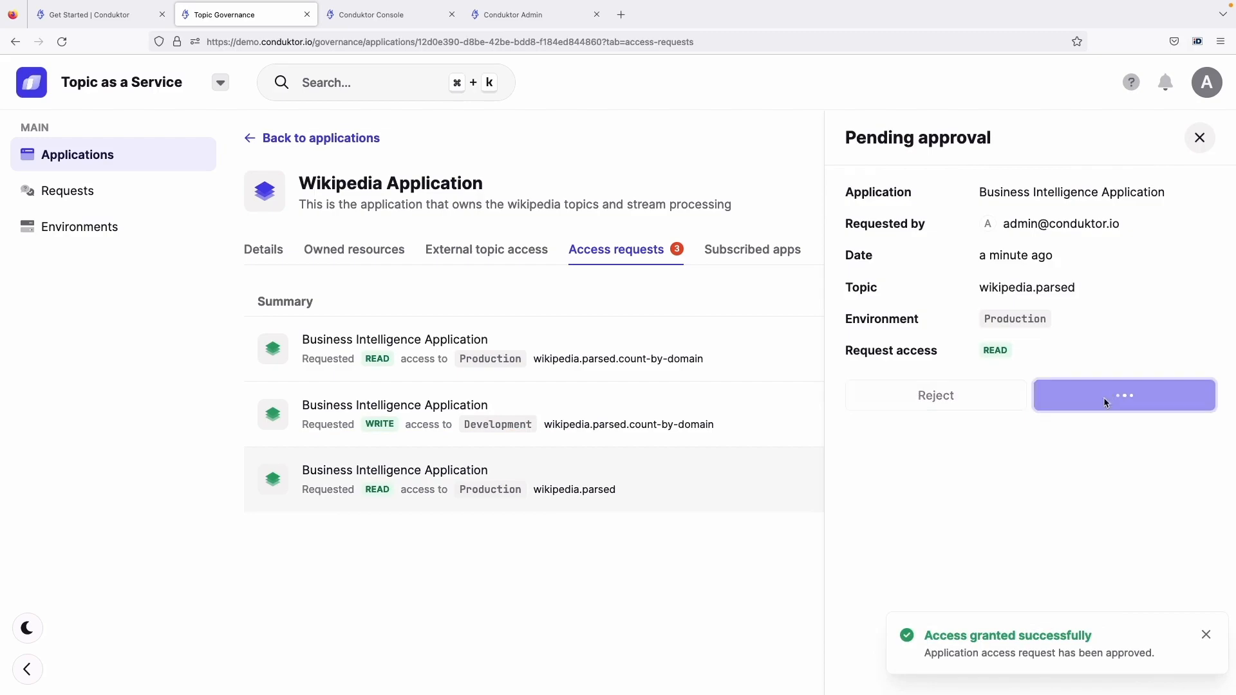
Approve the wikipedia.parsed.count-by-domain requests for Write access in Development and Read access in Production
{"action": "left_click", "coordinate": [1168, 414]}
{"action": "left_click", "coordinate": [1106, 394]}
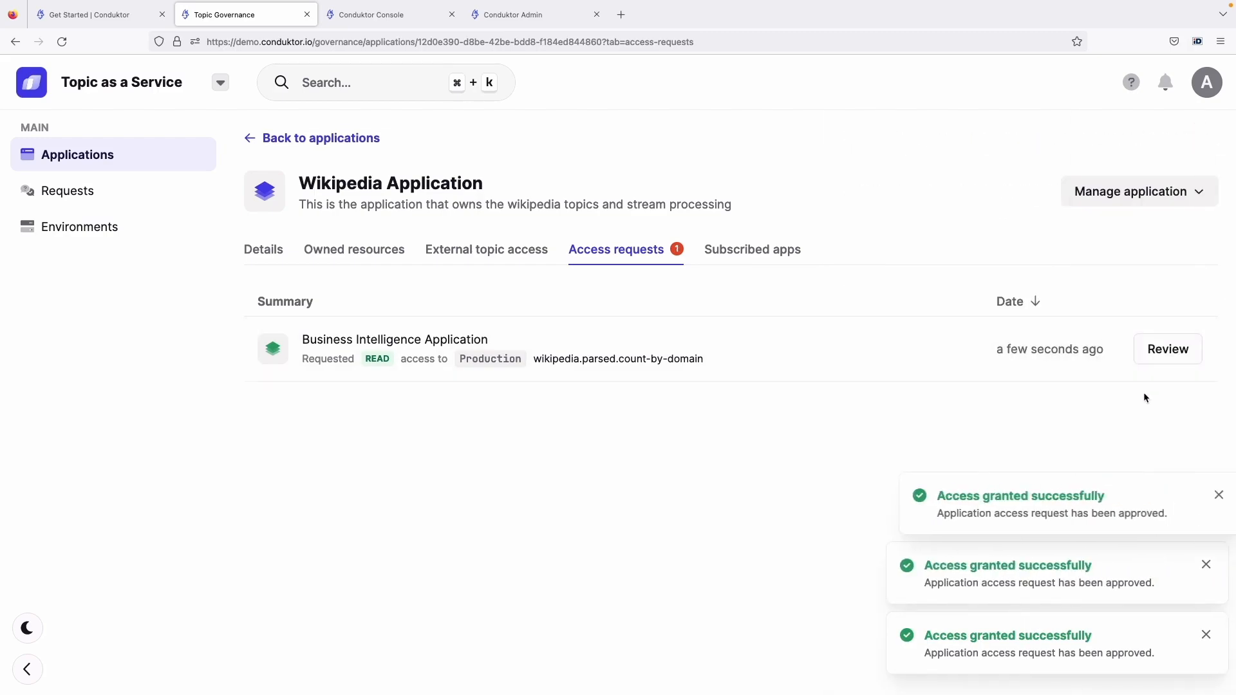
{"action": "left_click", "coordinate": [1167, 351]}
{"action": "left_click", "coordinate": [1137, 439]}
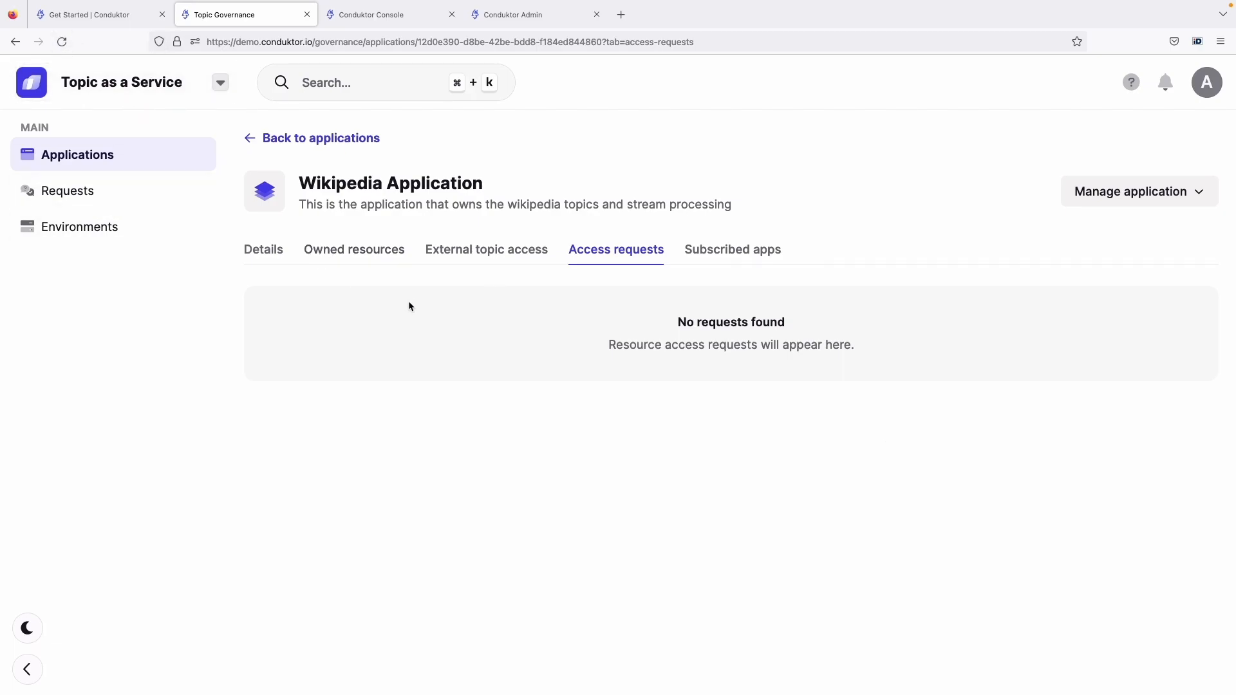
Switch to the Console, reload the Internal cluster's access control list for bi-app and examine the entries for the wikipedia topics
{"action": "key", "text": "ctrl+Tab"}
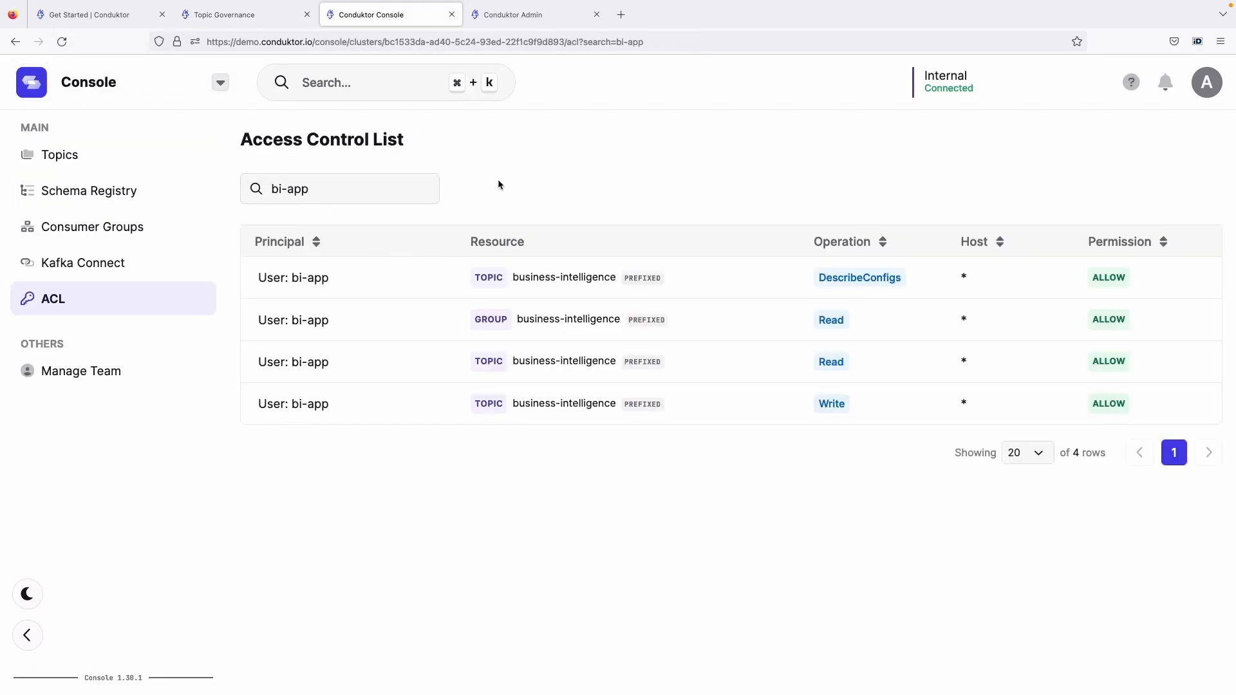
{"action": "key", "text": "super+r"}
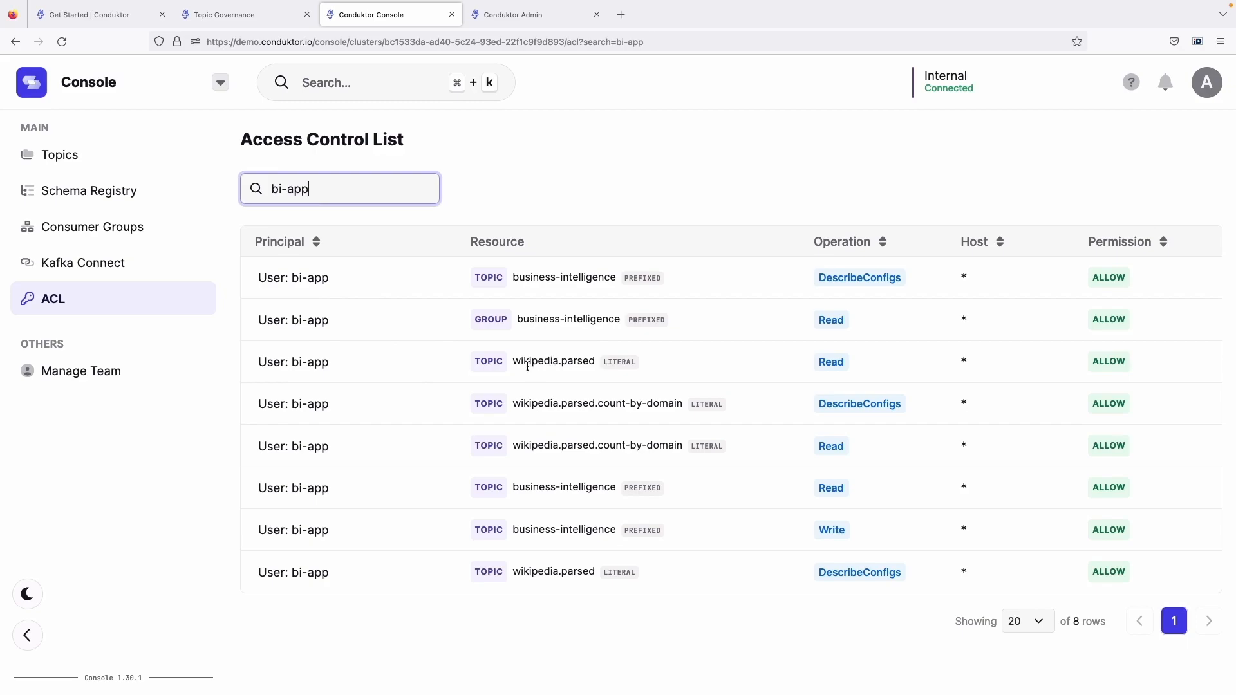
{"action": "left_click_drag", "start_coordinate": [524, 363], "coordinate": [606, 365]}
{"action": "left_click_drag", "start_coordinate": [529, 404], "coordinate": [638, 404]}
{"action": "left_click", "coordinate": [572, 435]}
{"action": "left_click_drag", "start_coordinate": [552, 446], "coordinate": [632, 445]}
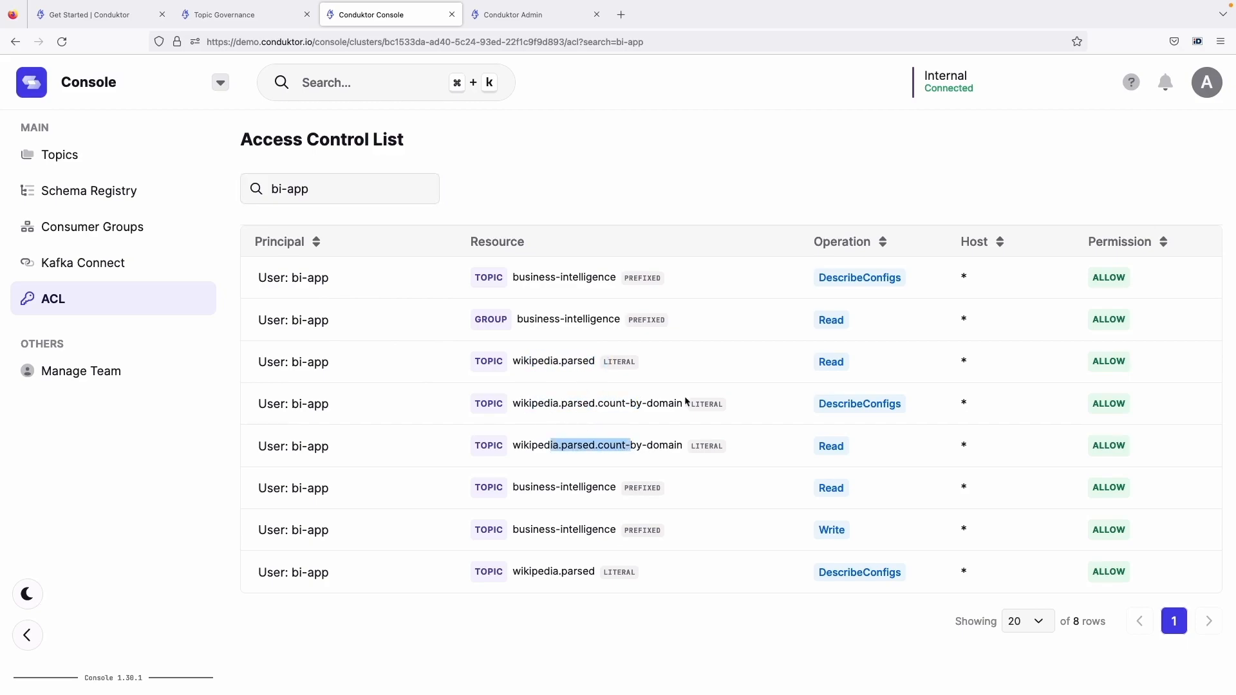
{"action": "left_click", "coordinate": [937, 98]}
{"action": "left_click", "coordinate": [612, 442]}
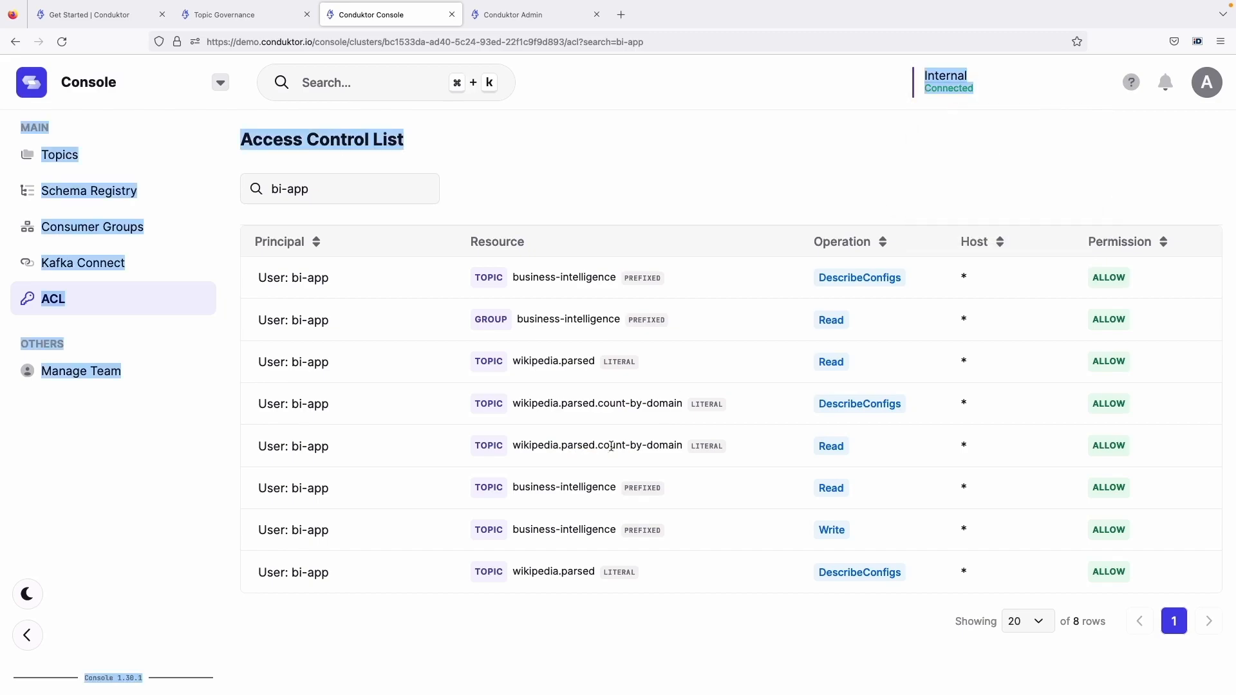
{"action": "left_click", "coordinate": [547, 355]}
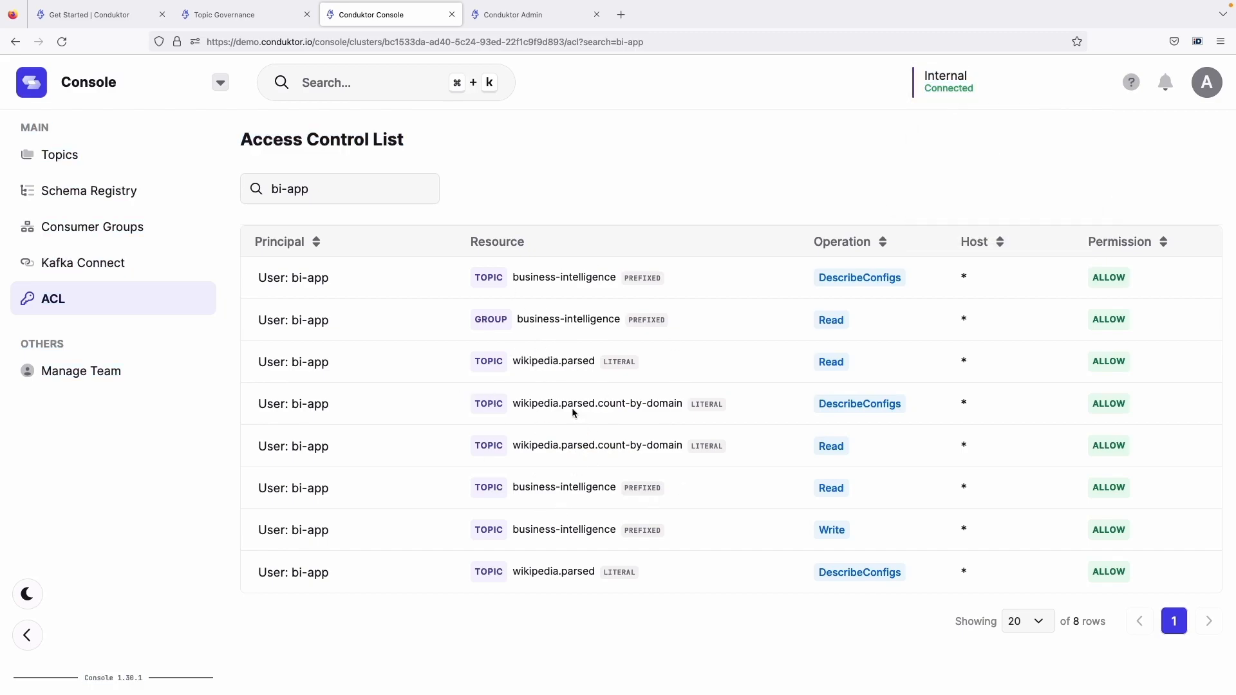
Open the Secondary Cluster's access control list, filter it by "bi-app" and examine the operations on wikipedia.parsed
{"action": "left_click", "coordinate": [921, 97]}
{"action": "left_click", "coordinate": [944, 159]}
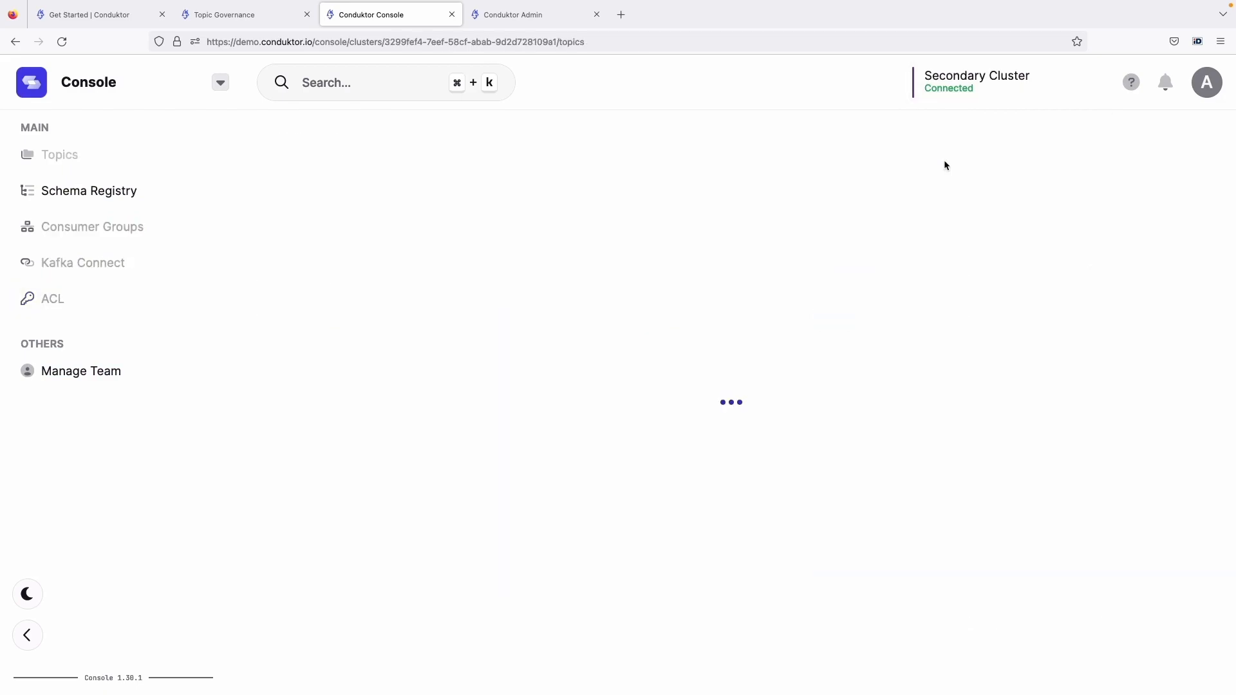
{"action": "left_click", "coordinate": [171, 300]}
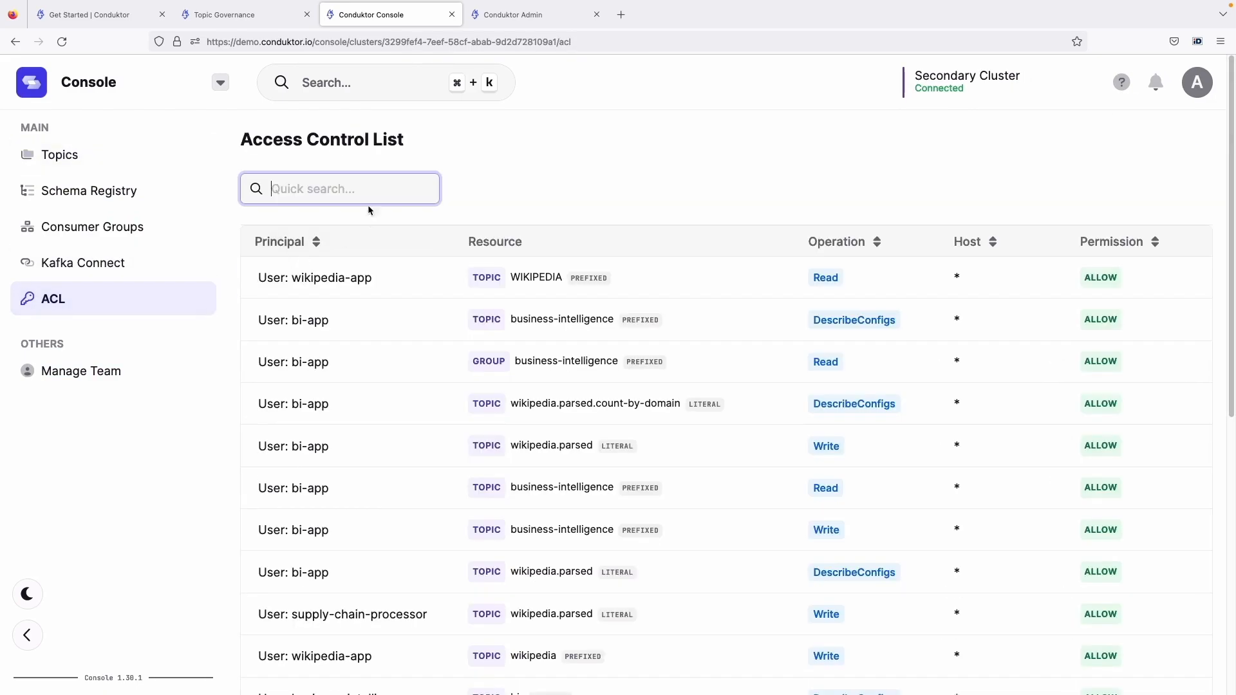
{"action": "type", "text": "bi-app"}
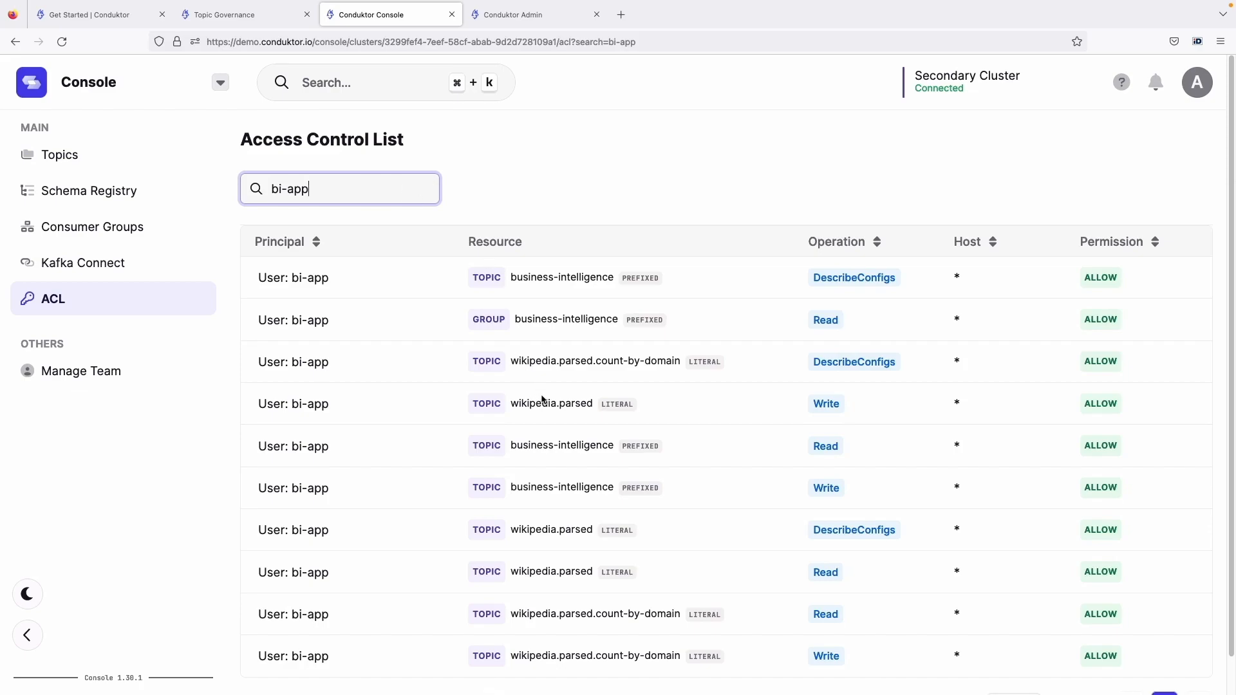
{"action": "left_click_drag", "start_coordinate": [513, 401], "coordinate": [879, 402]}
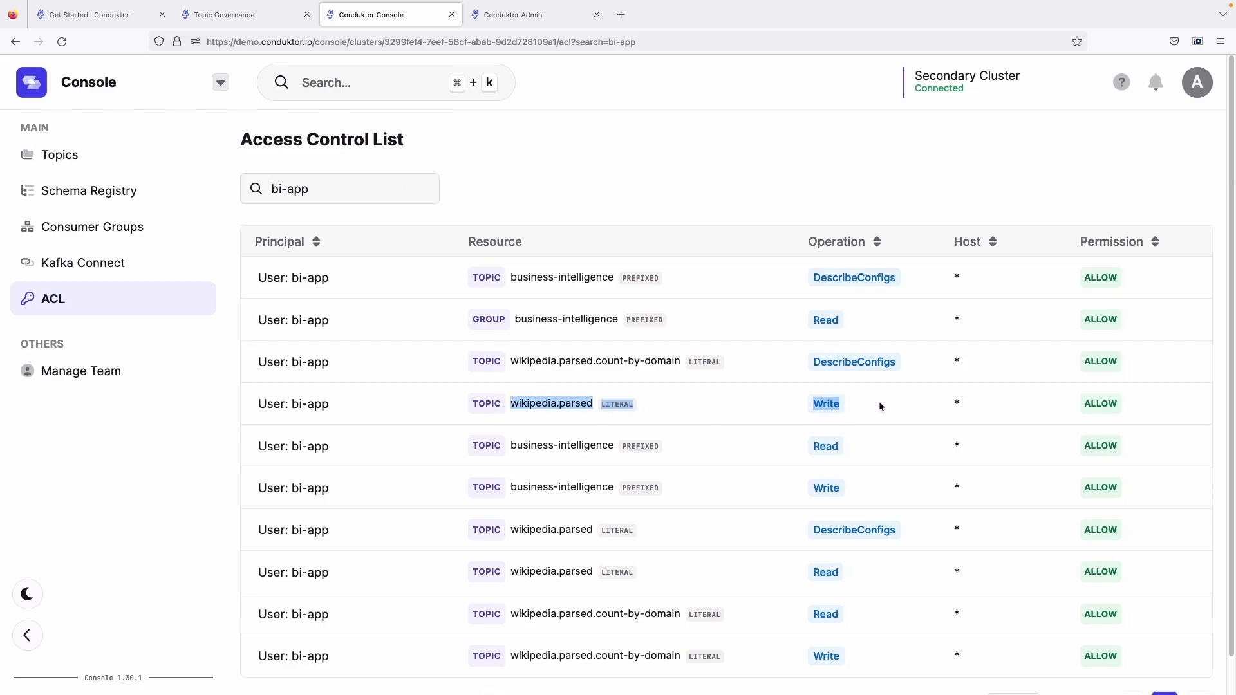
{"action": "left_click", "coordinate": [868, 405]}
Switch the Console back to the Internal cluster and open its access control list
{"action": "left_click", "coordinate": [968, 82]}
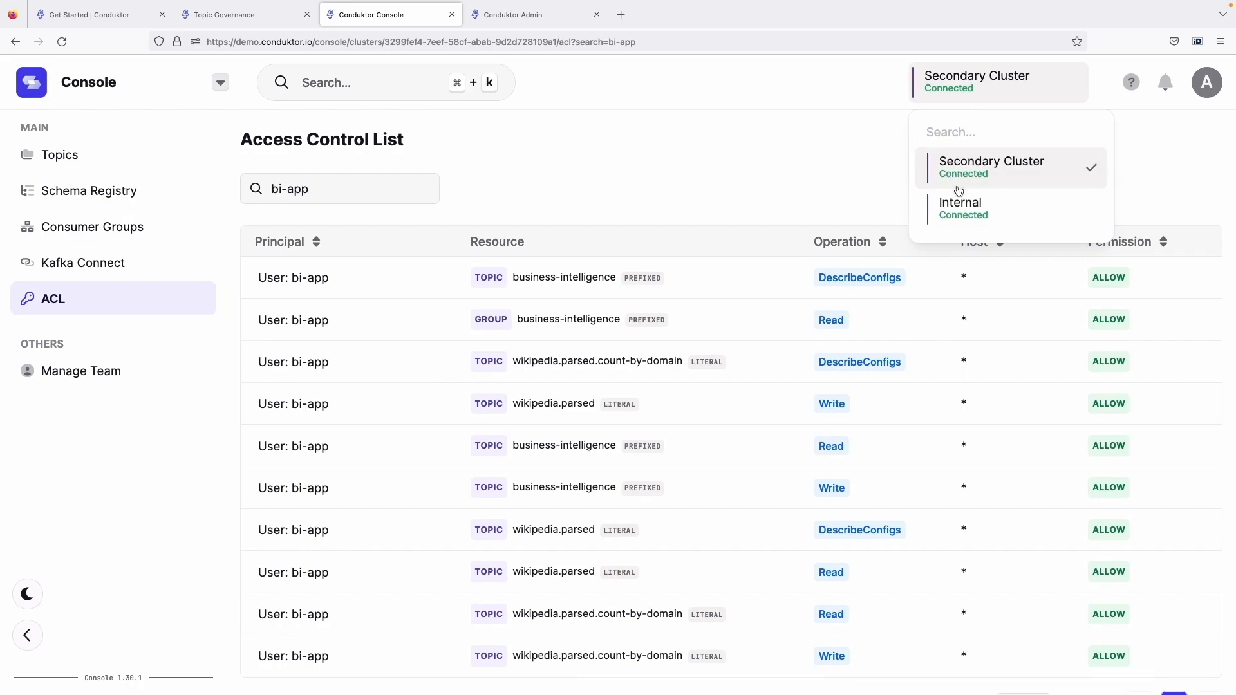
{"action": "left_click", "coordinate": [957, 194]}
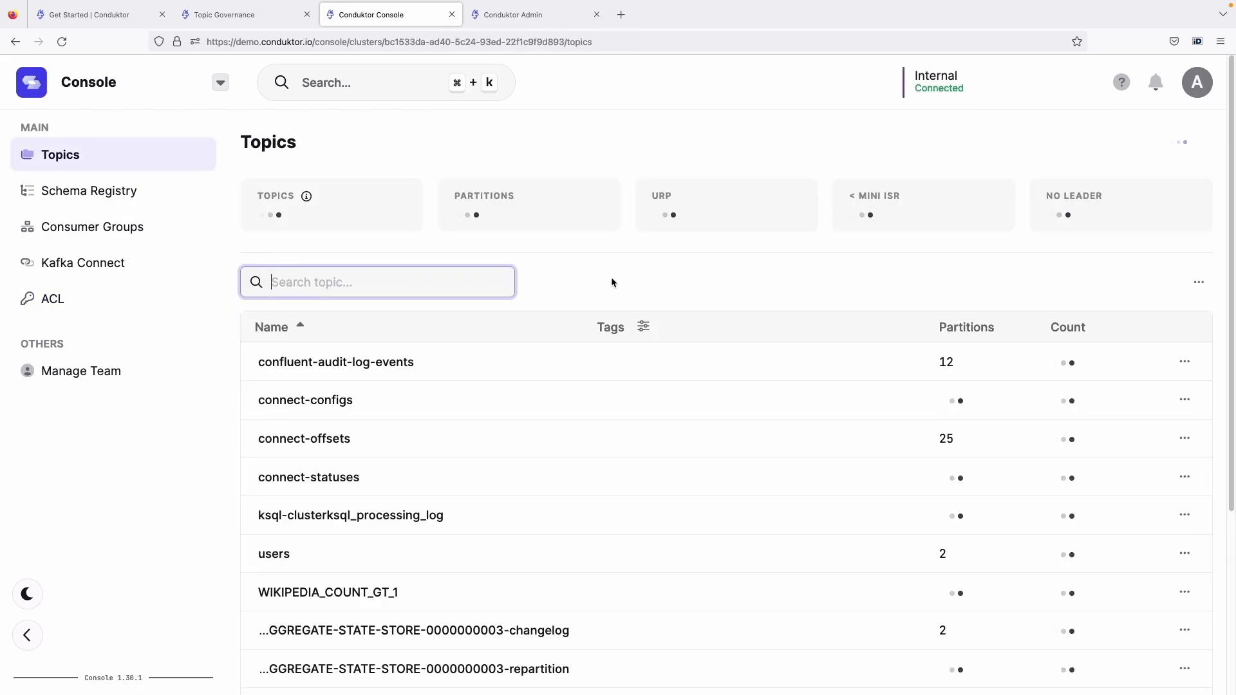
{"action": "left_click", "coordinate": [167, 303]}
Return to Topic as a Service and examine the Business Intelligence Application's topic permissions among the Wikipedia Application's subscribed apps
{"action": "left_click", "coordinate": [248, 17]}
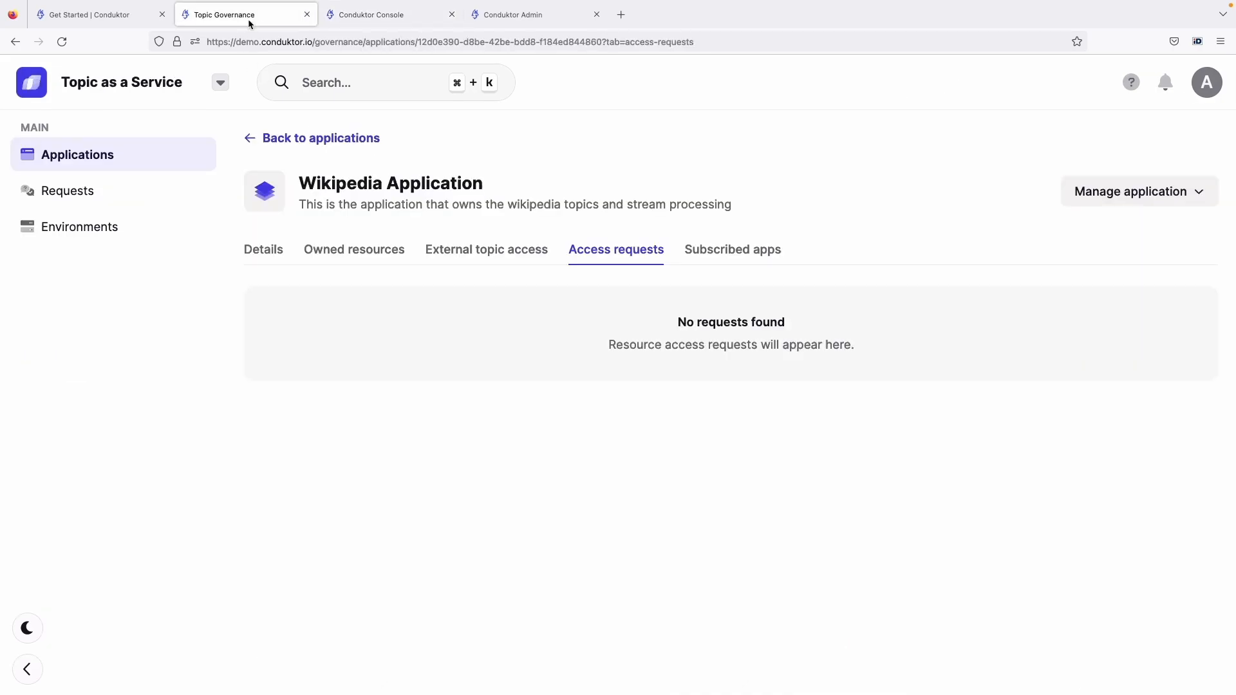
{"action": "left_click", "coordinate": [310, 139]}
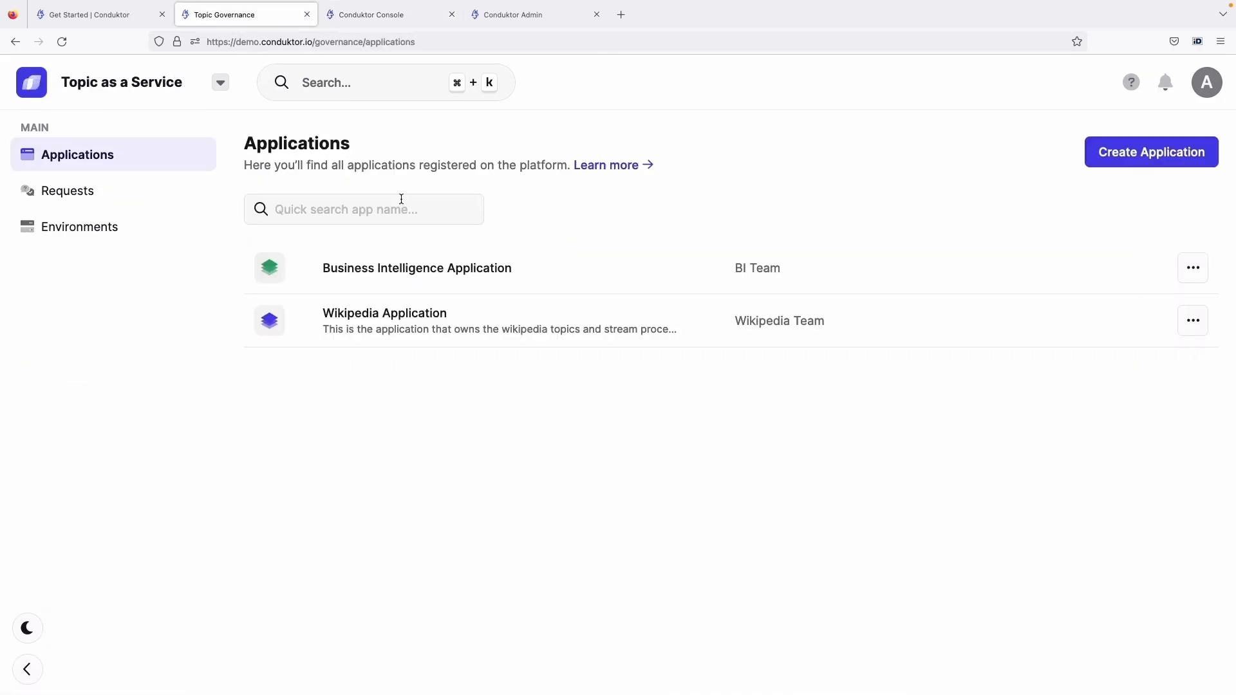
{"action": "left_click", "coordinate": [486, 344]}
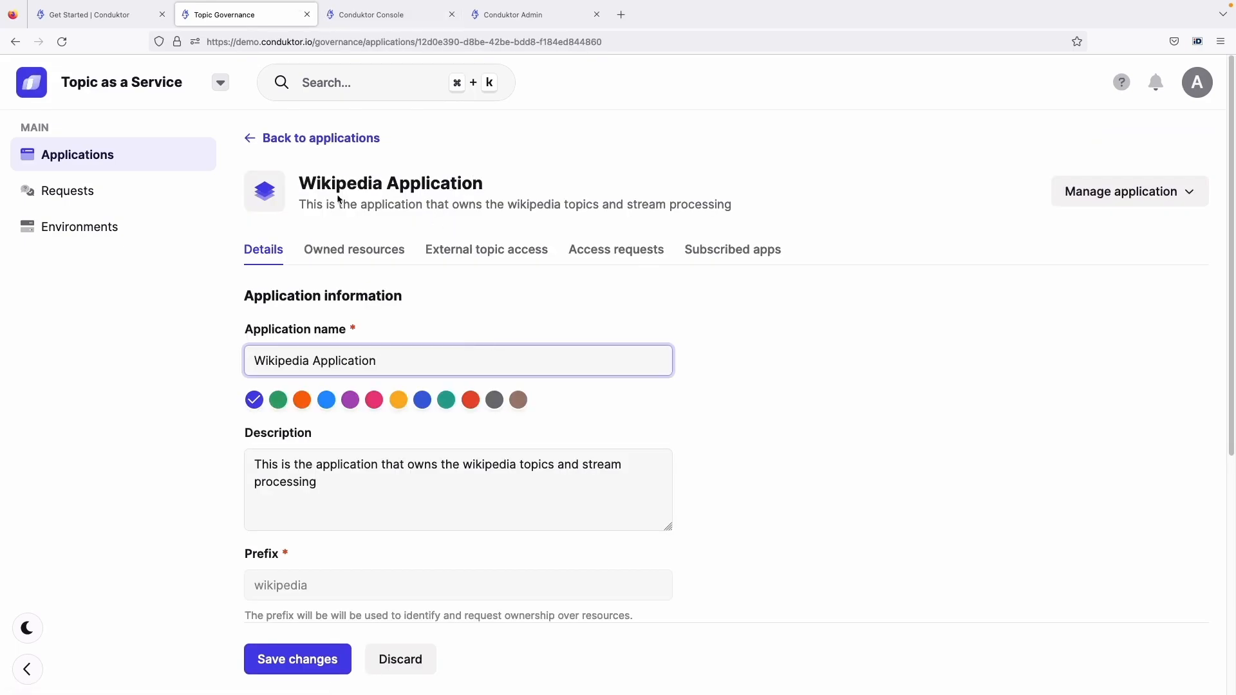
{"action": "left_click", "coordinate": [676, 243]}
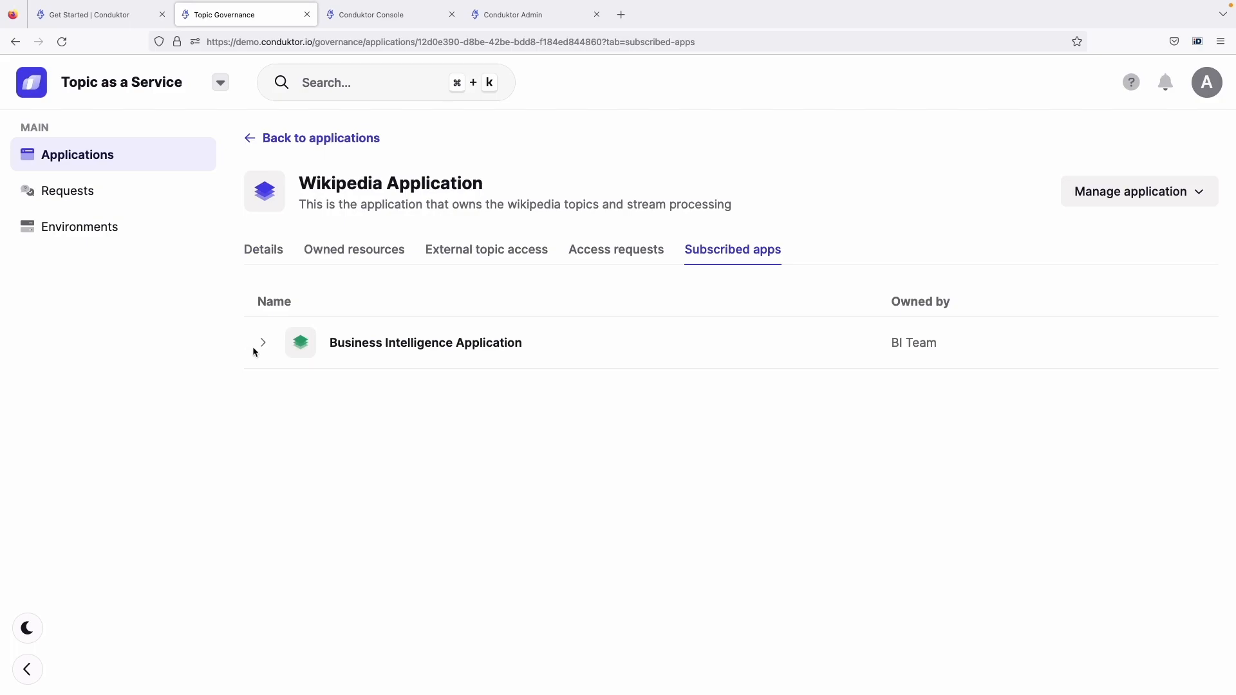
{"action": "left_click", "coordinate": [260, 343]}
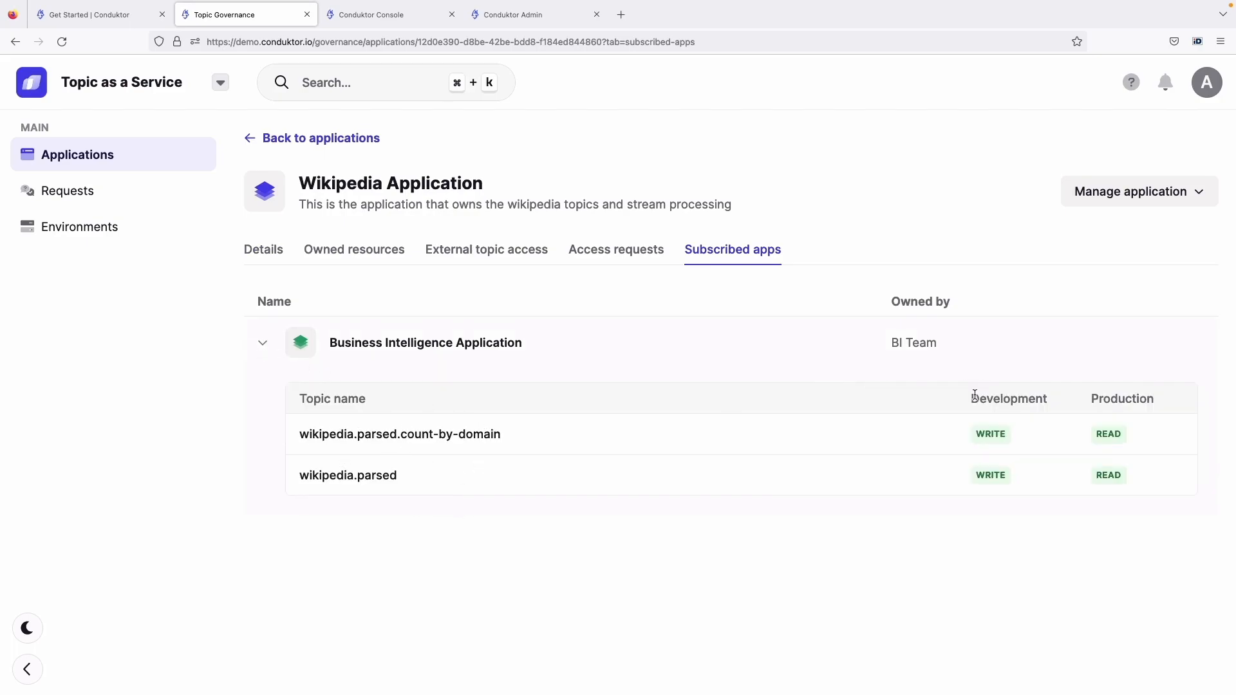
{"action": "left_click_drag", "start_coordinate": [972, 399], "coordinate": [1152, 401]}
{"action": "left_click", "coordinate": [1052, 506]}
Examine the Business Intelligence Application's external topic access per environment, then return to the applications list
{"action": "left_click", "coordinate": [353, 133]}
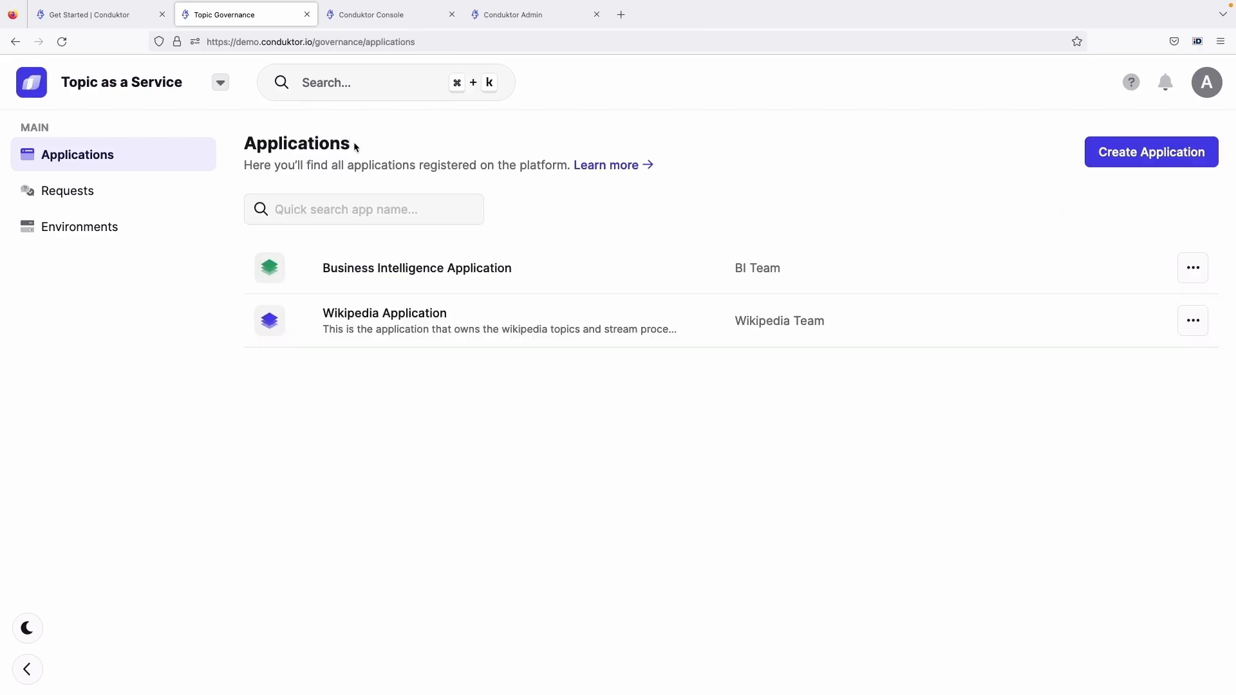
{"action": "left_click", "coordinate": [386, 268]}
{"action": "left_click", "coordinate": [498, 256]}
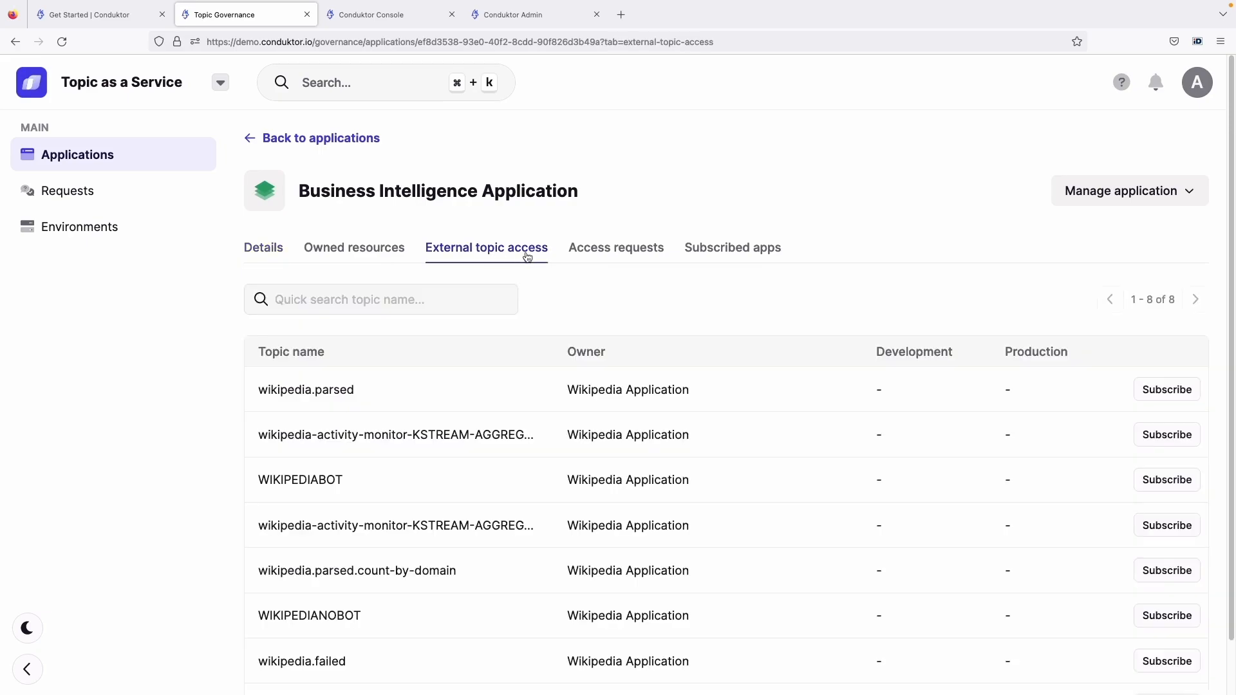
{"action": "scroll", "coordinate": [643, 296], "scroll_direction": "down", "scroll_amount": 1}
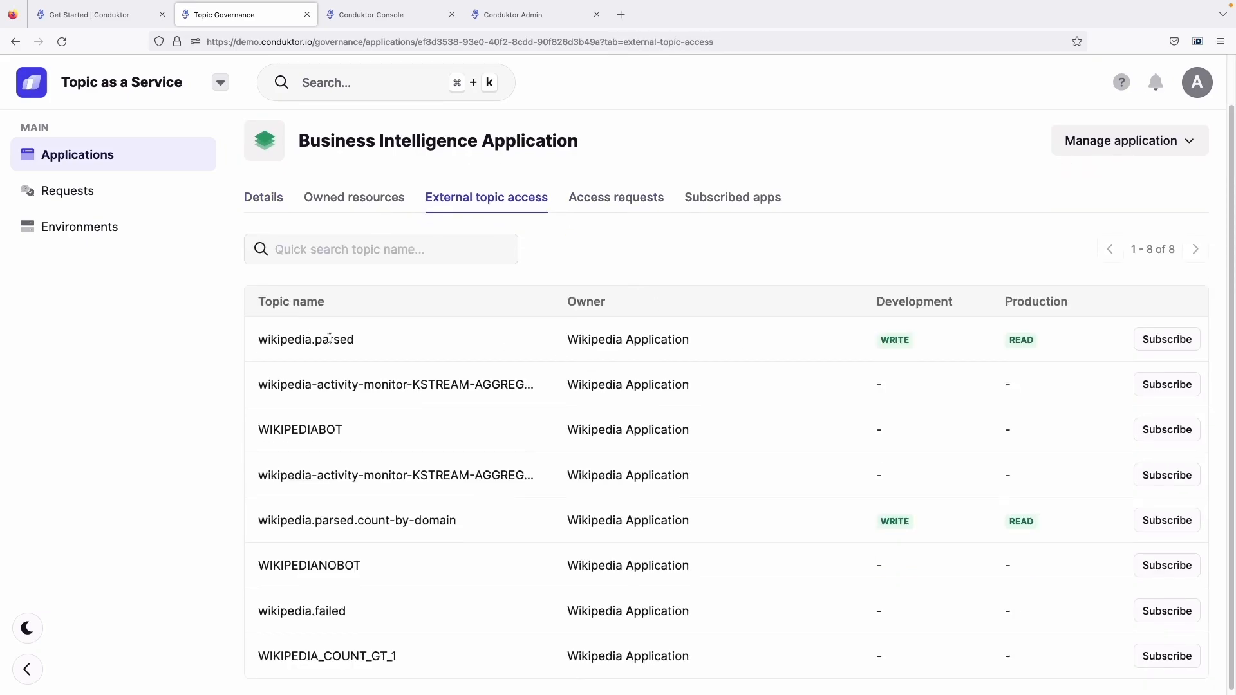
{"action": "left_click_drag", "start_coordinate": [881, 334], "coordinate": [1006, 331]}
{"action": "left_click", "coordinate": [1006, 332]}
{"action": "triple_click", "coordinate": [317, 328]}
{"action": "triple_click", "coordinate": [353, 507]}
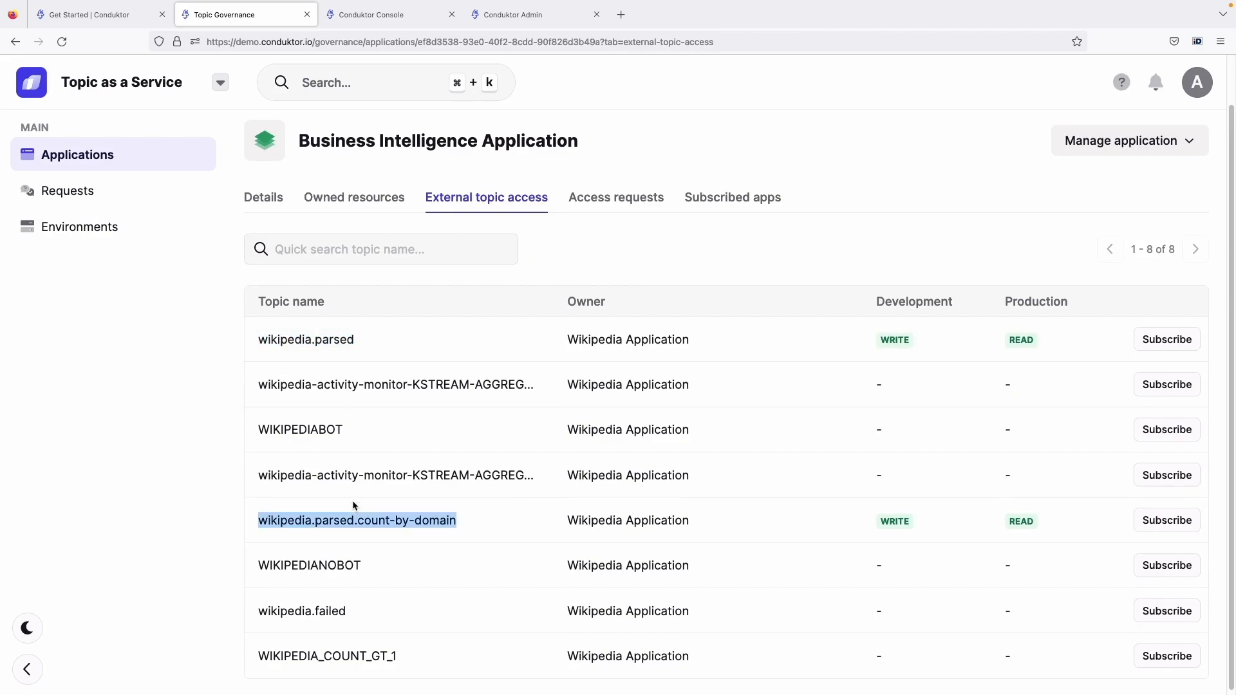
{"action": "left_click", "coordinate": [364, 499]}
{"action": "left_click", "coordinate": [285, 208]}
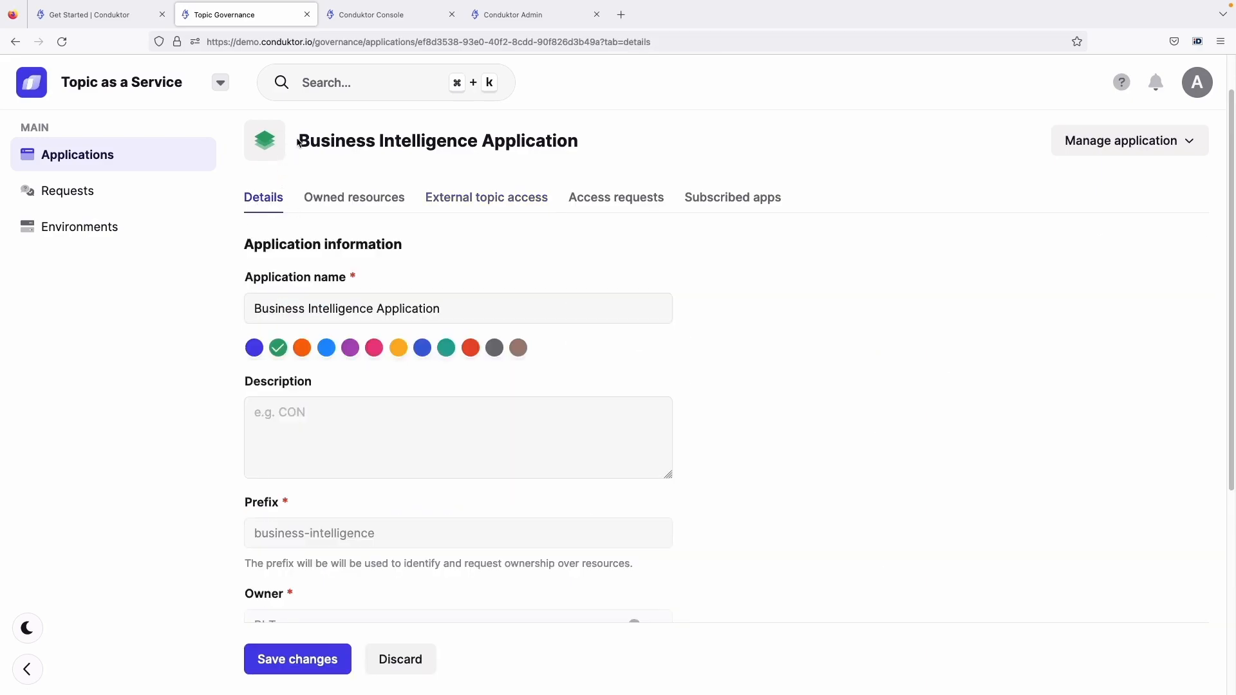
{"action": "left_click", "coordinate": [161, 158]}
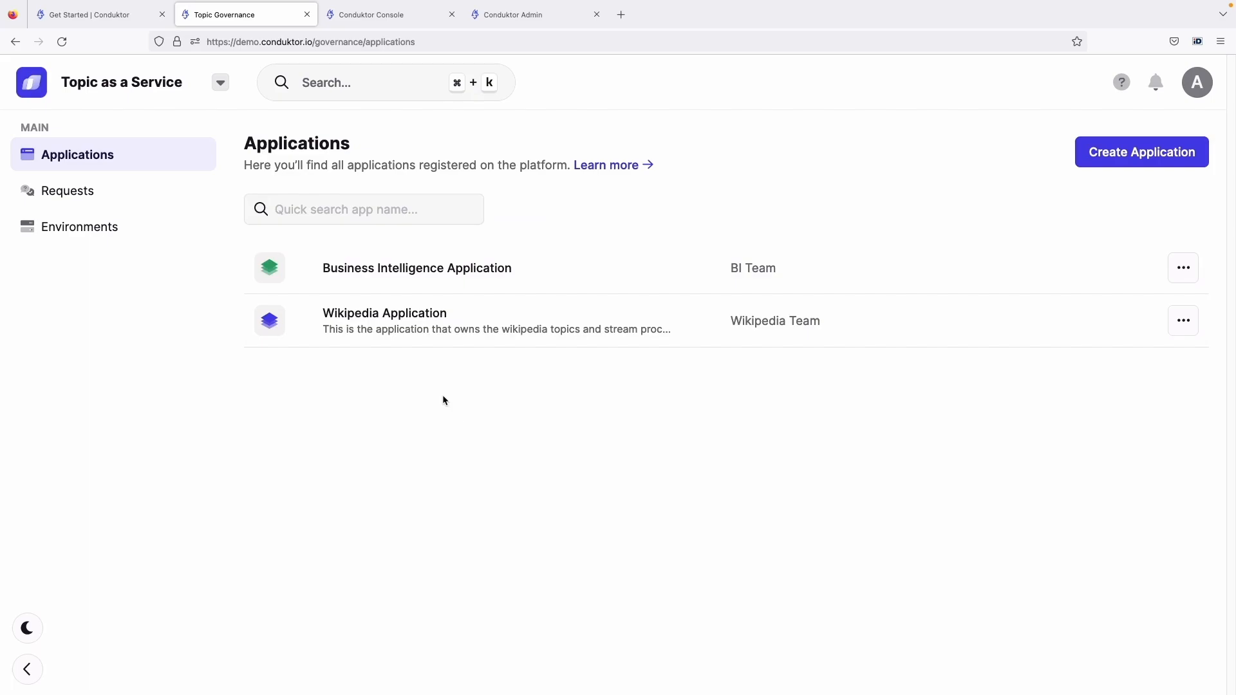